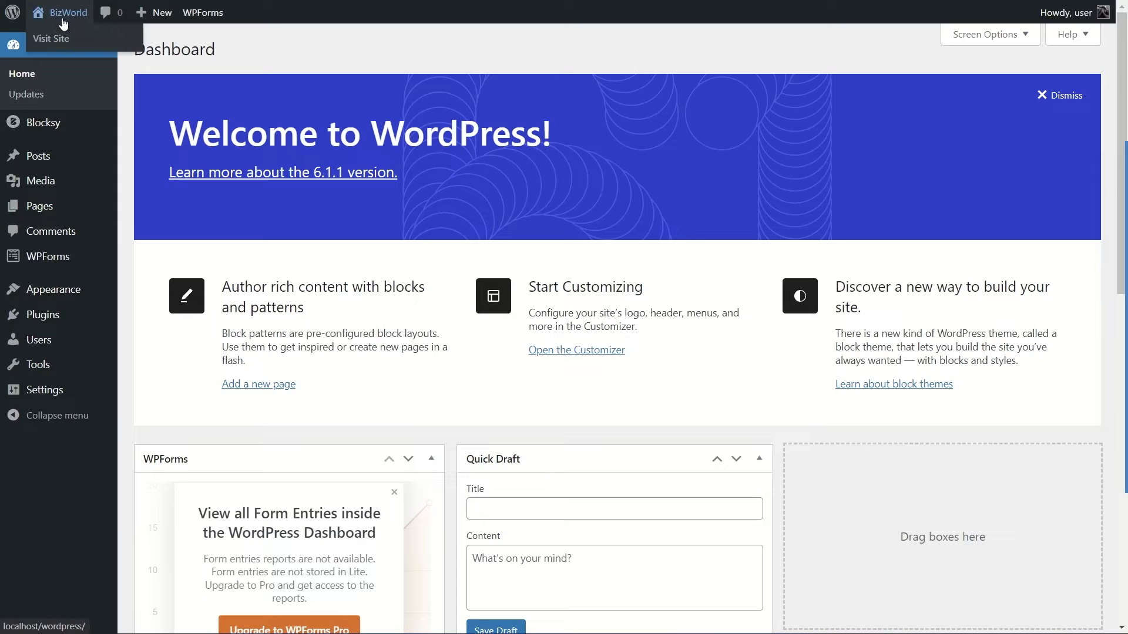
# View the BizWorld site's front page and its services section, and return to the admin dashboard.
pyautogui.click(55, 39)
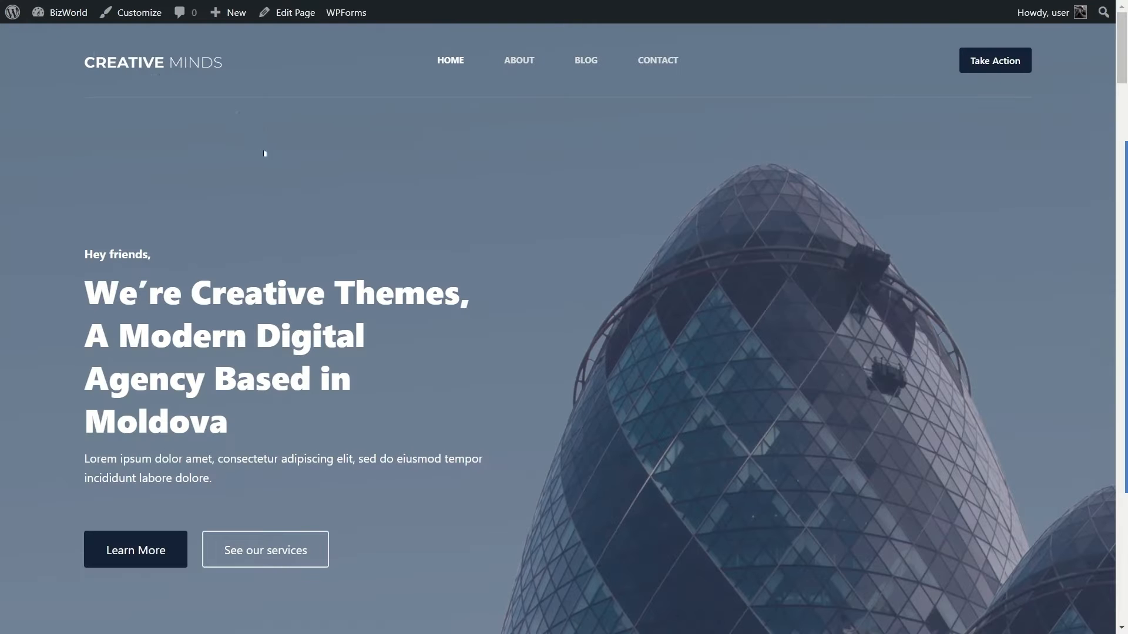
pyautogui.scroll(-10, 510, 161)
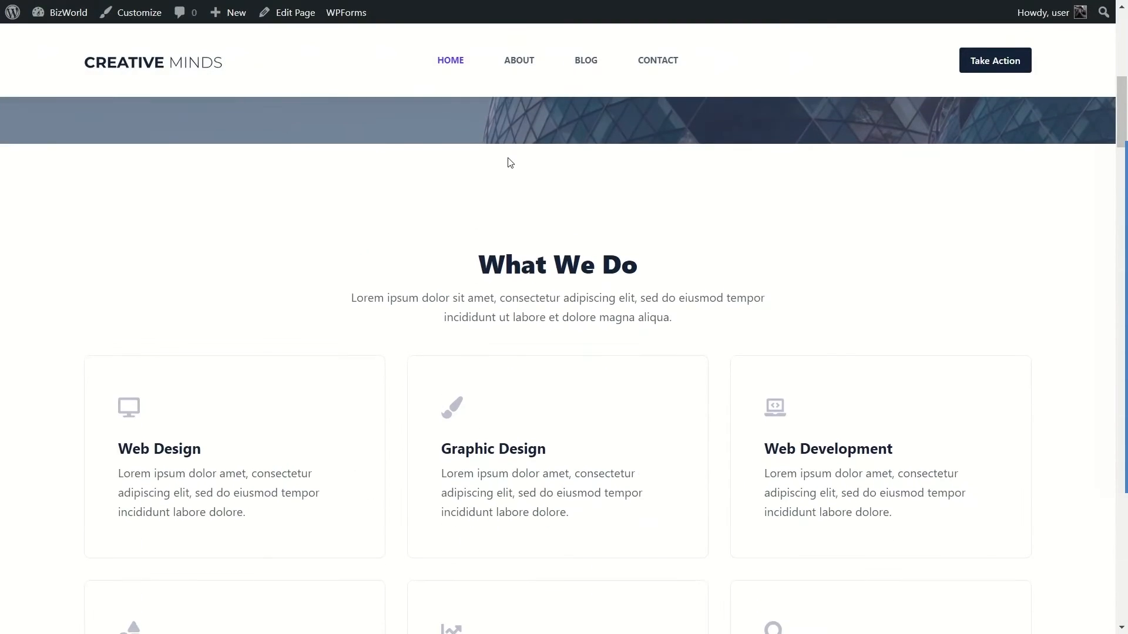
pyautogui.scroll(-15, 509, 163)
pyautogui.scroll(10, 494, 188)
pyautogui.scroll(10, 495, 200)
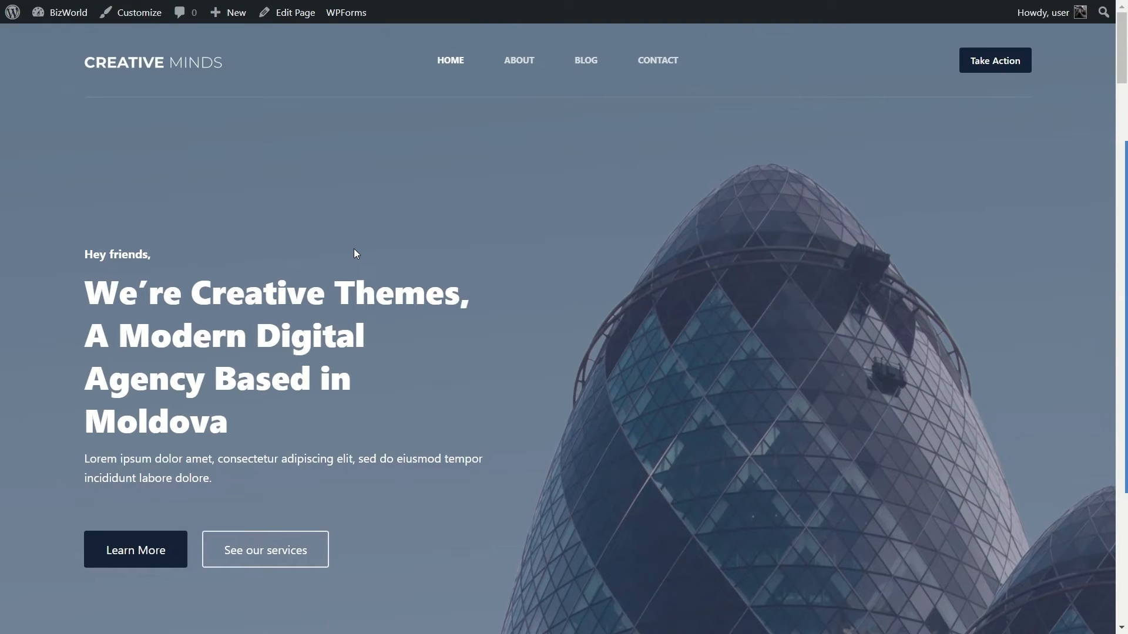
pyautogui.moveTo(56, 12)
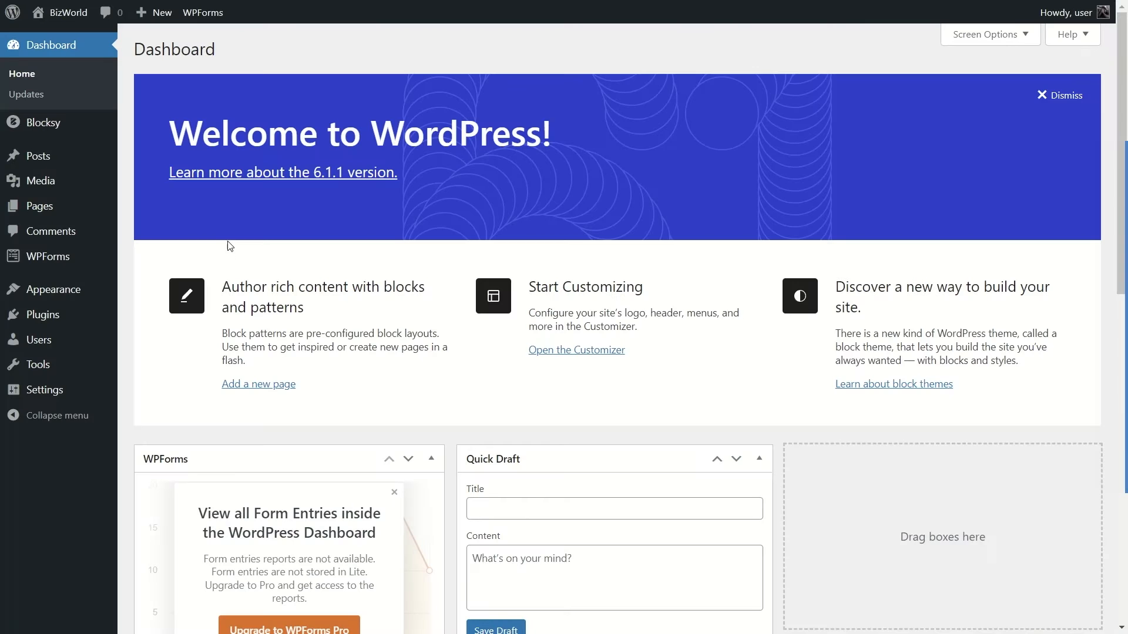
# Search the plugins available to add for "Updraftplus".
pyautogui.moveTo(65, 319)
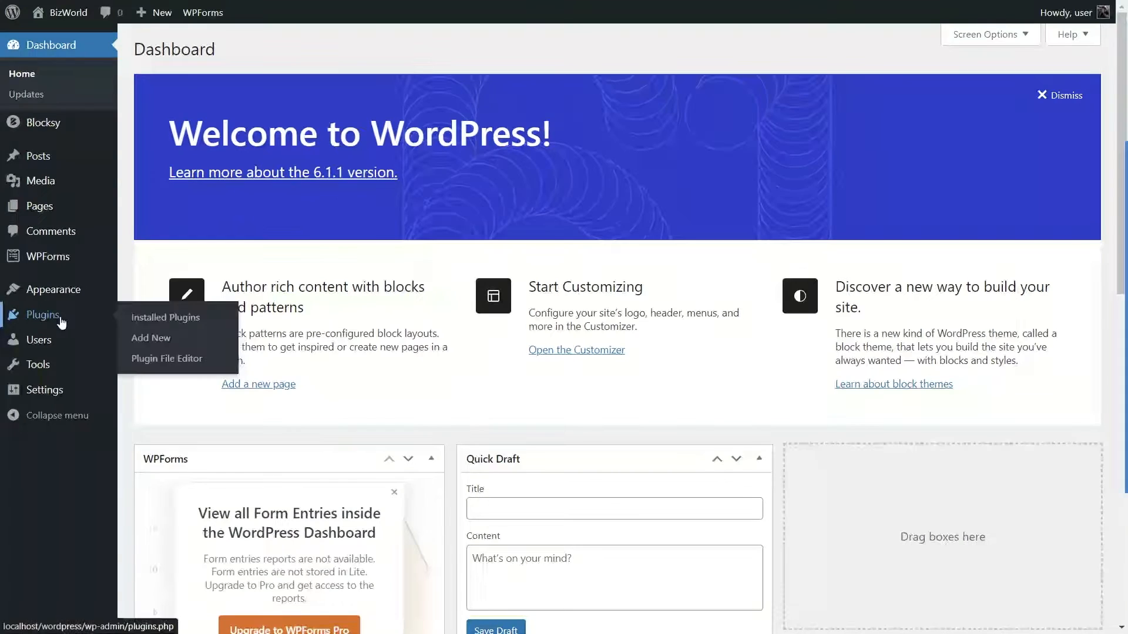
pyautogui.click(156, 341)
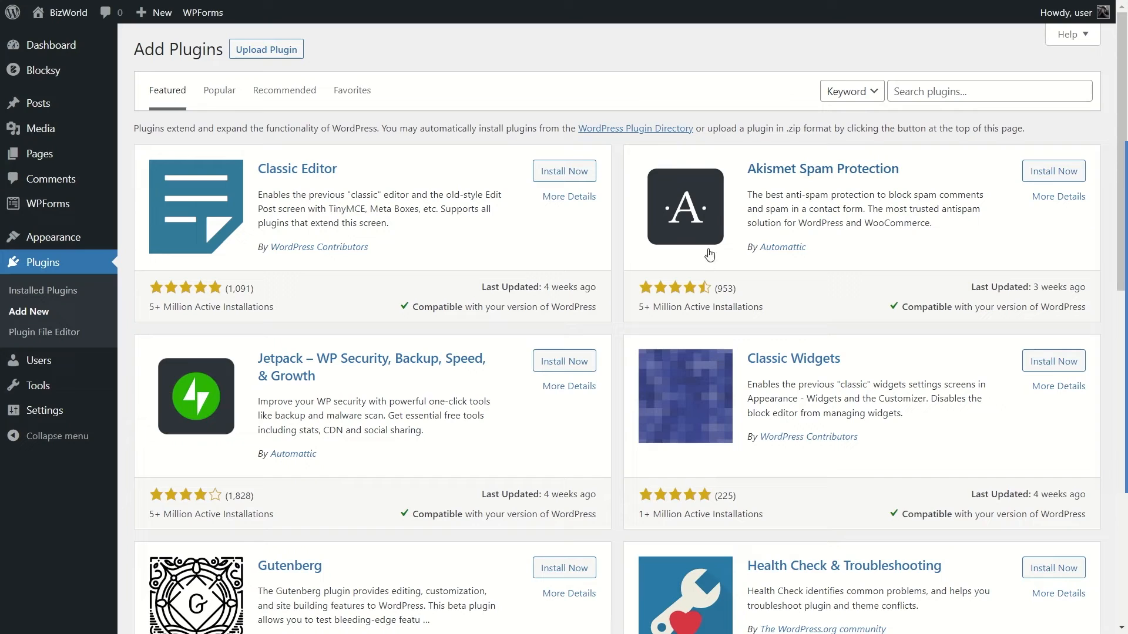
pyautogui.click(954, 91)
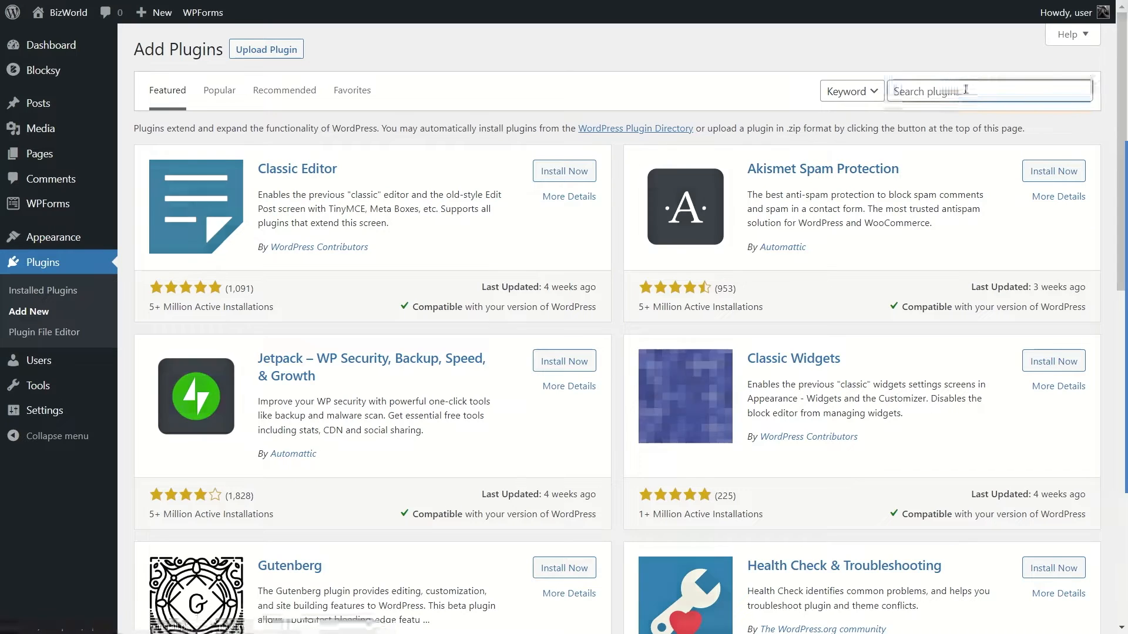
pyautogui.write('Updraftplus')
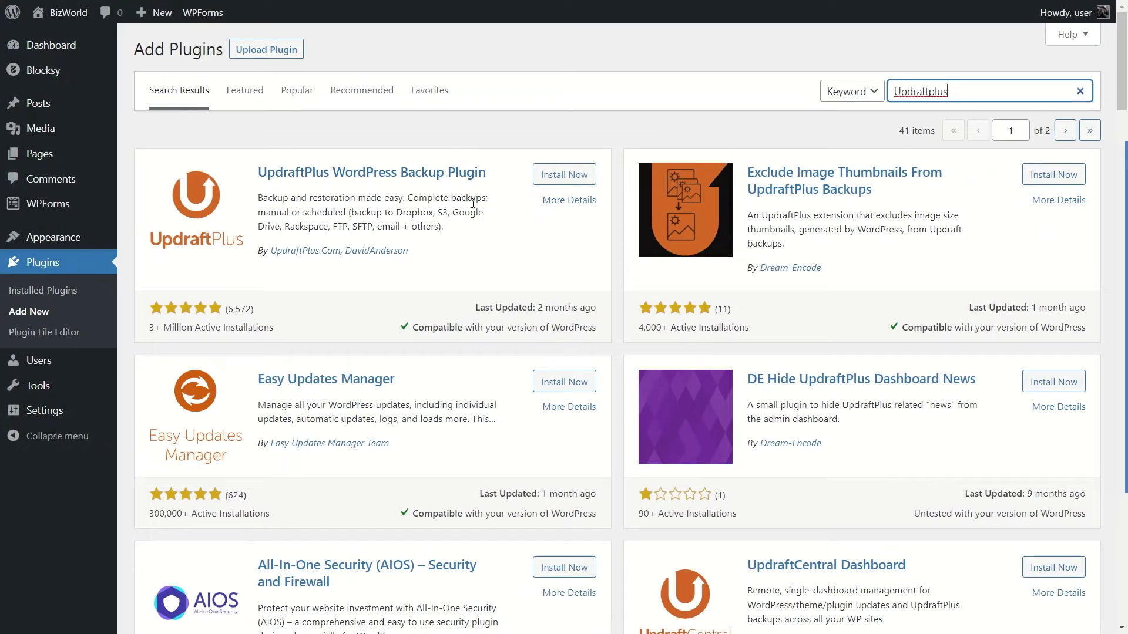
# Install and activate the UpdraftPlus WordPress Backup Plugin.
pyautogui.click(557, 174)
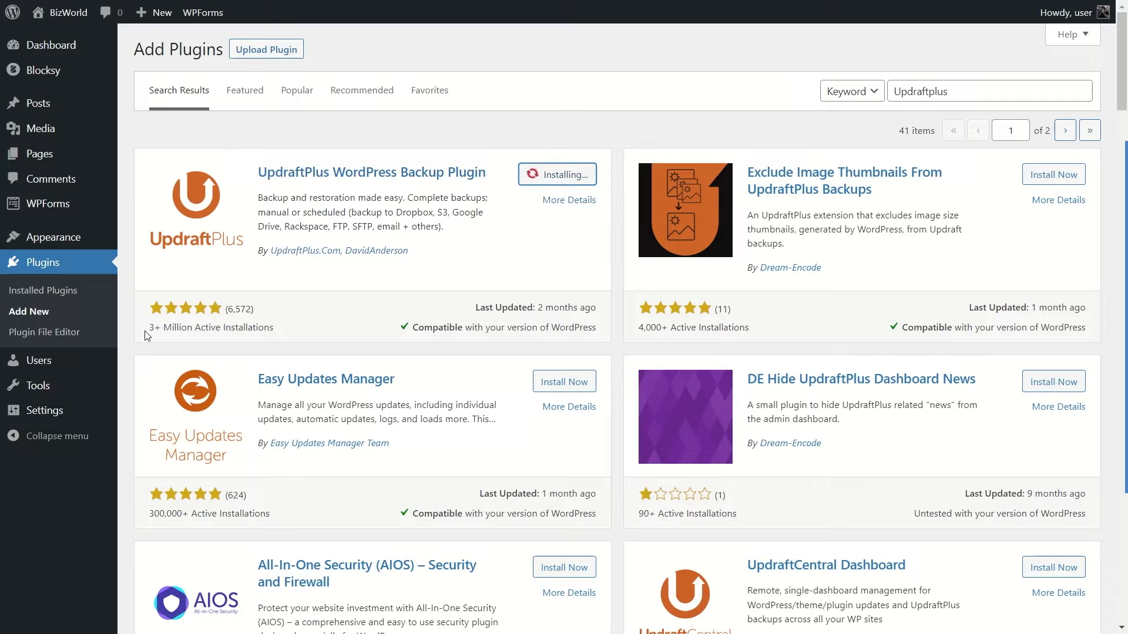
pyautogui.moveTo(146, 329); pyautogui.dragTo(291, 335)
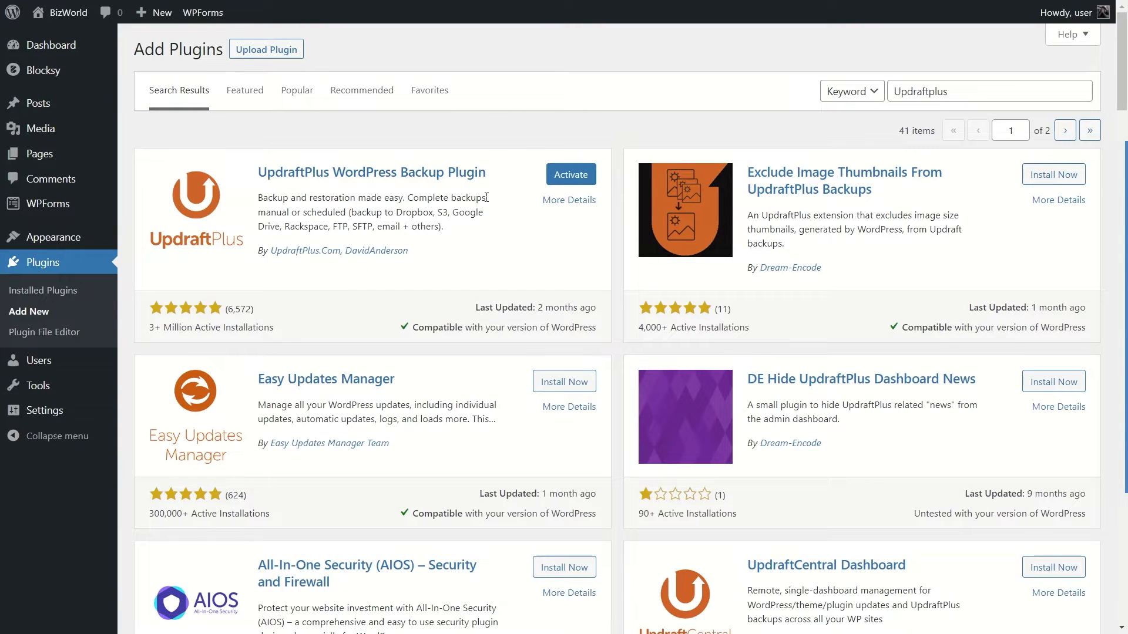
pyautogui.click(572, 179)
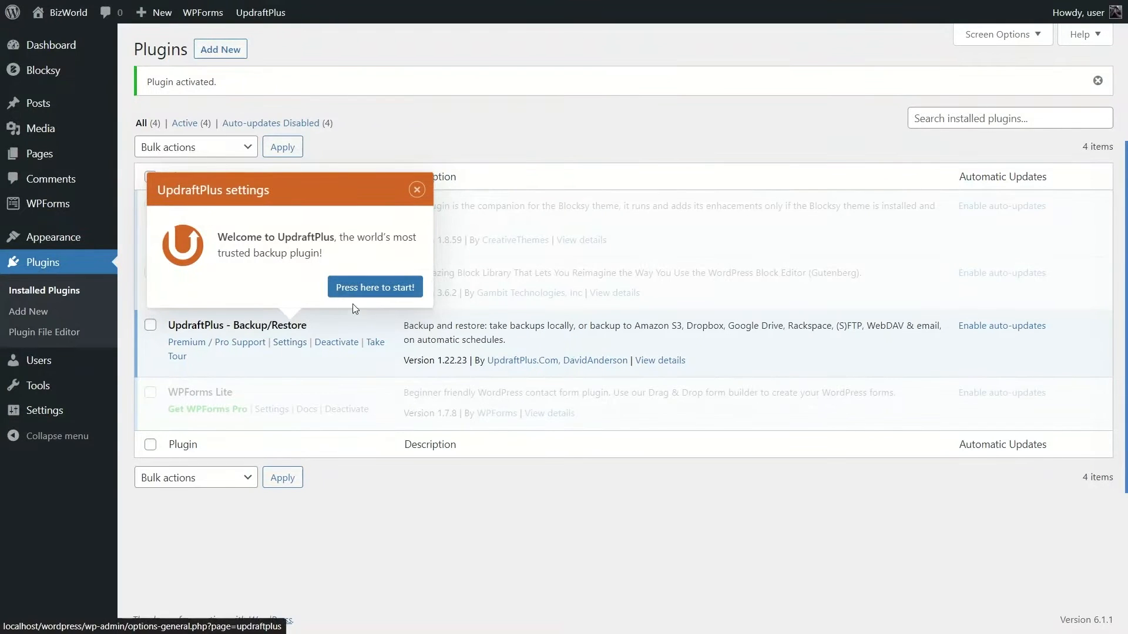
# Start UpdraftPlus, end its introductory tour, and run a new backup that includes the database and files.
pyautogui.click(383, 289)
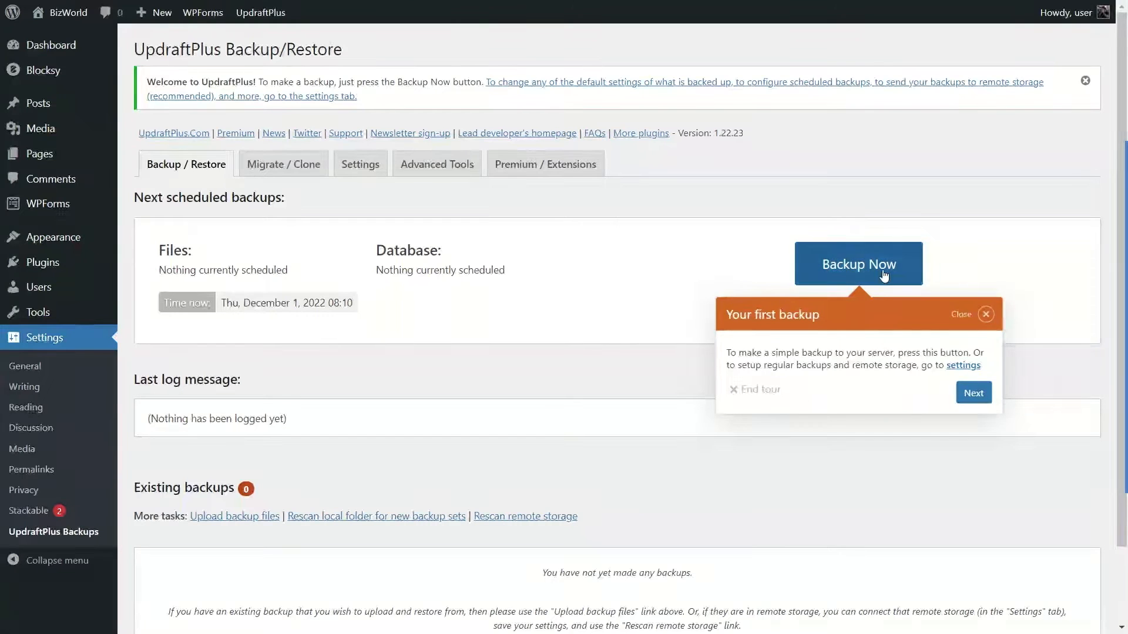
pyautogui.click(761, 392)
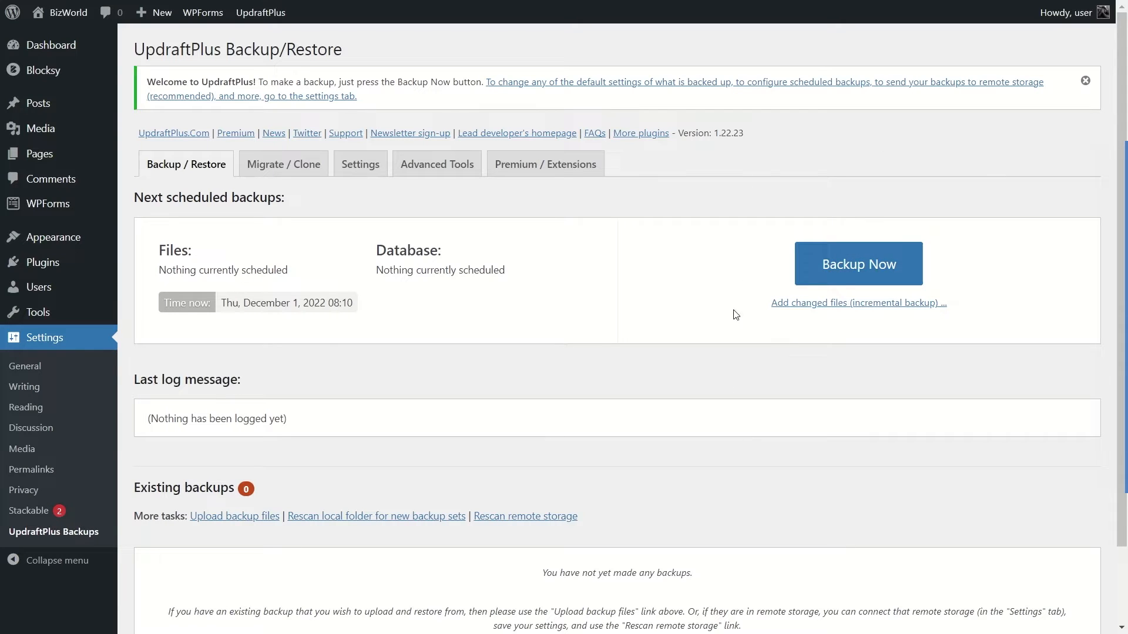
pyautogui.click(860, 273)
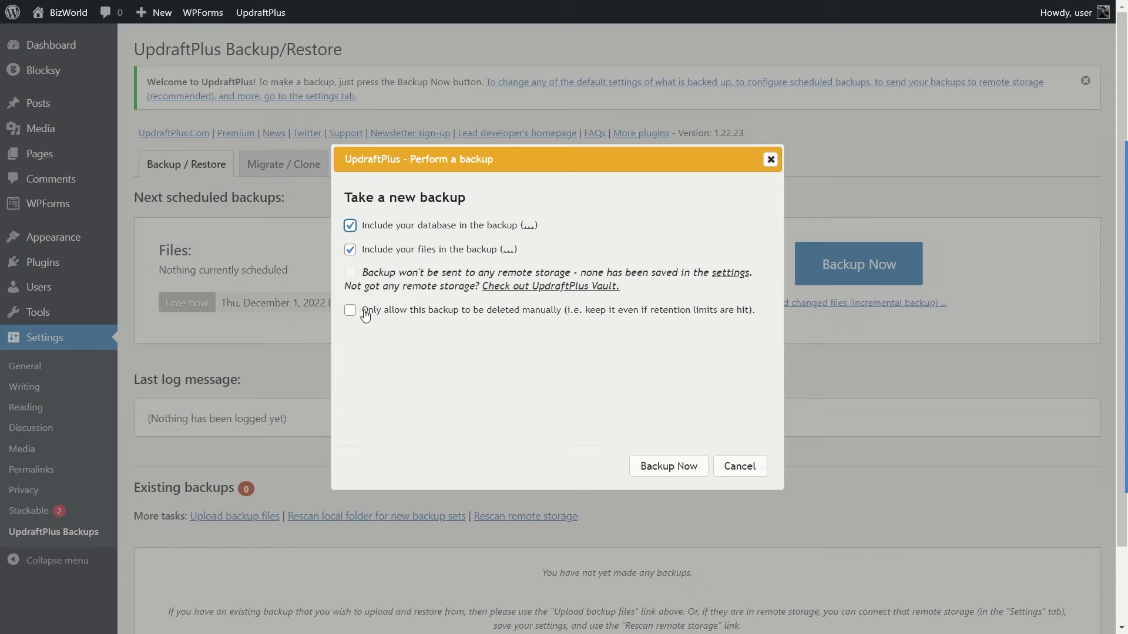
pyautogui.click(670, 466)
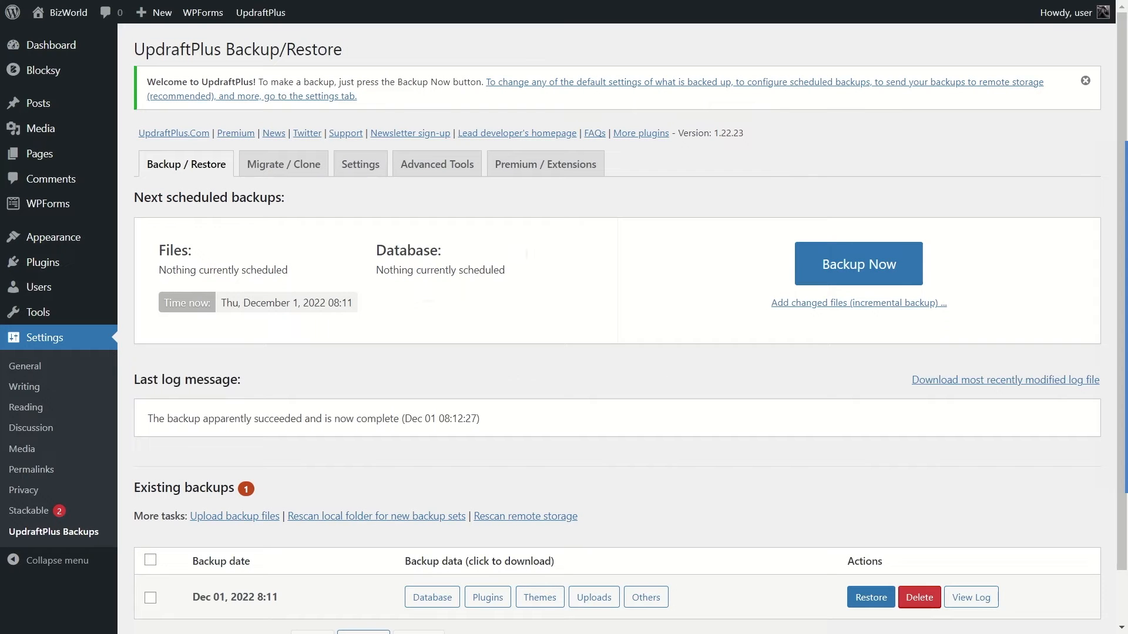
# Examine the date and downloadable data of the new entry among the existing backups.
pyautogui.scroll(-2, 281, 329)
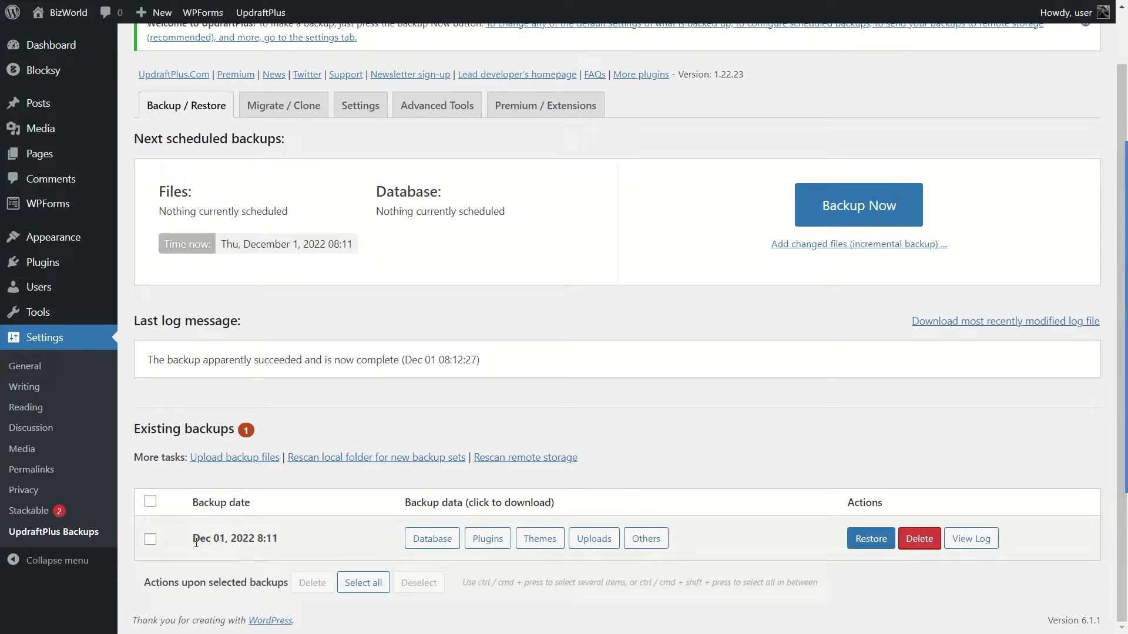
pyautogui.moveTo(195, 540); pyautogui.dragTo(279, 540)
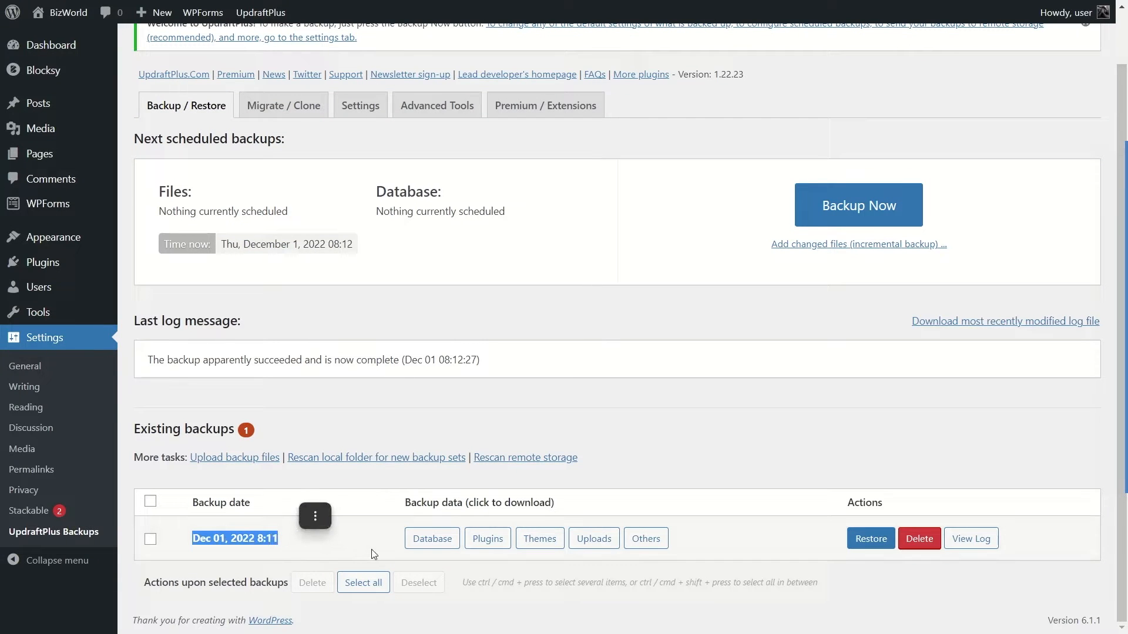
pyautogui.click(415, 487)
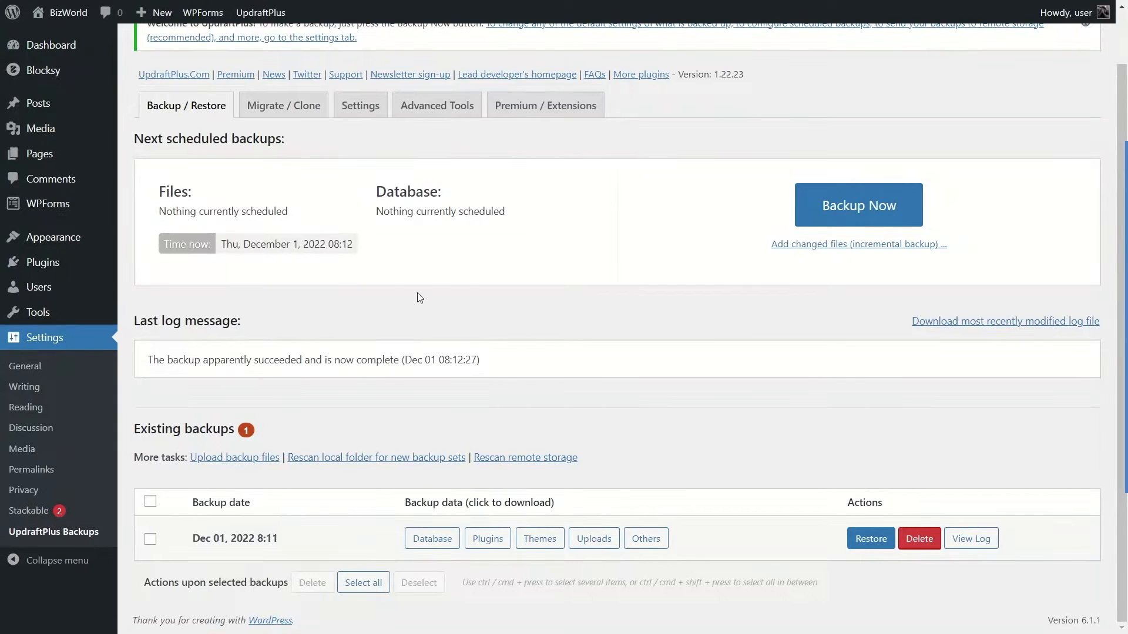
# Set both the files backup schedule and the database backup schedule to Monthly in the UpdraftPlus settings.
pyautogui.scroll(1, 665, 345)
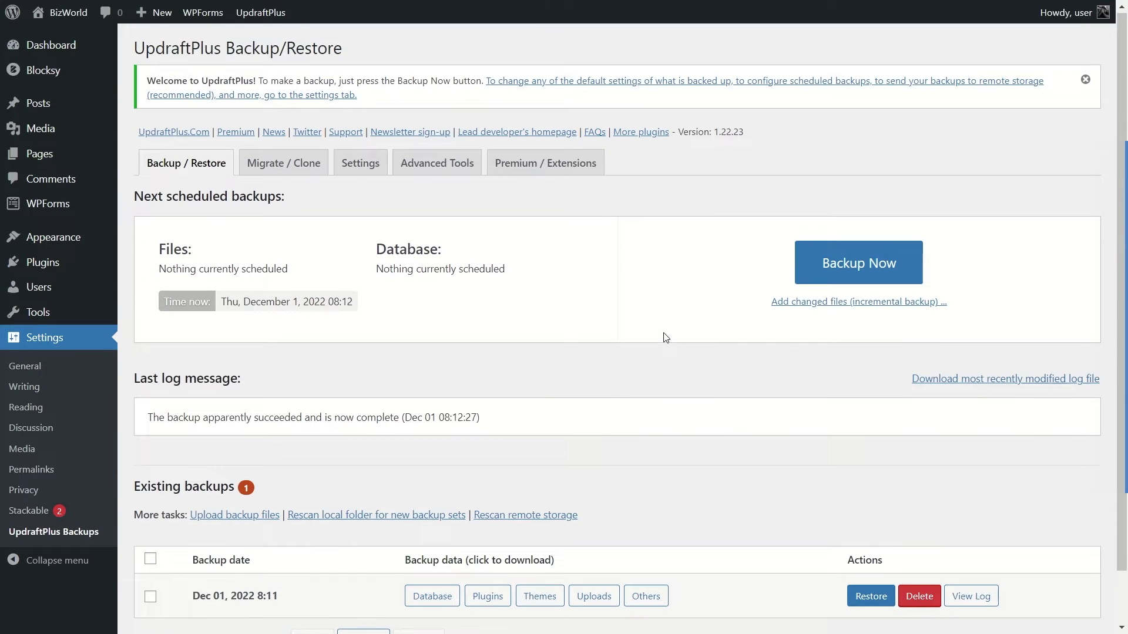
pyautogui.click(370, 172)
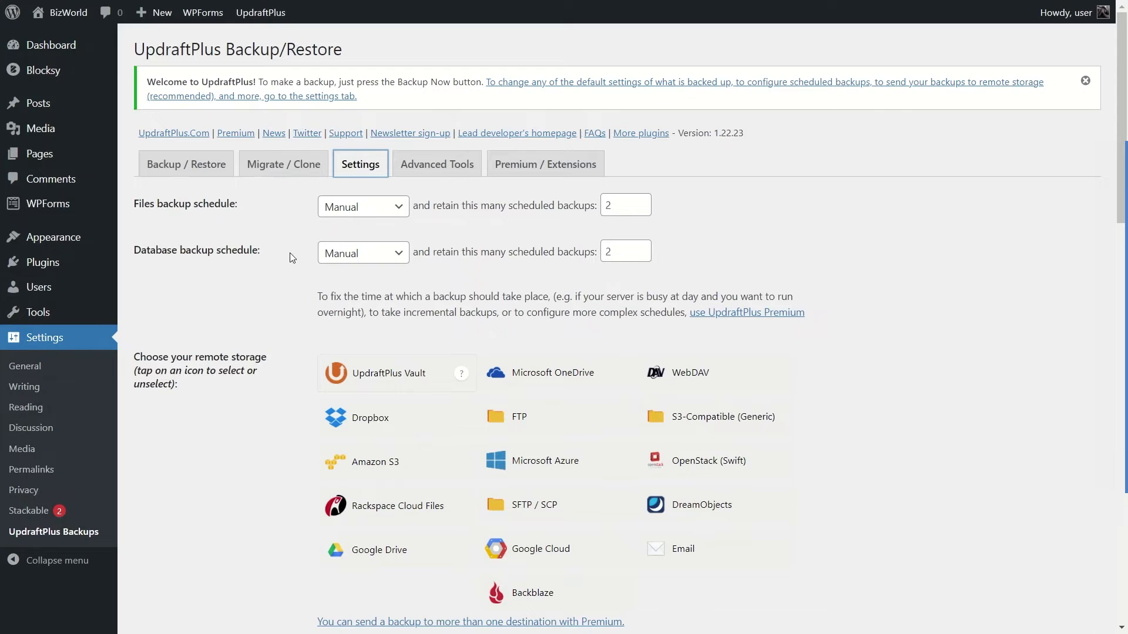
pyautogui.click(371, 209)
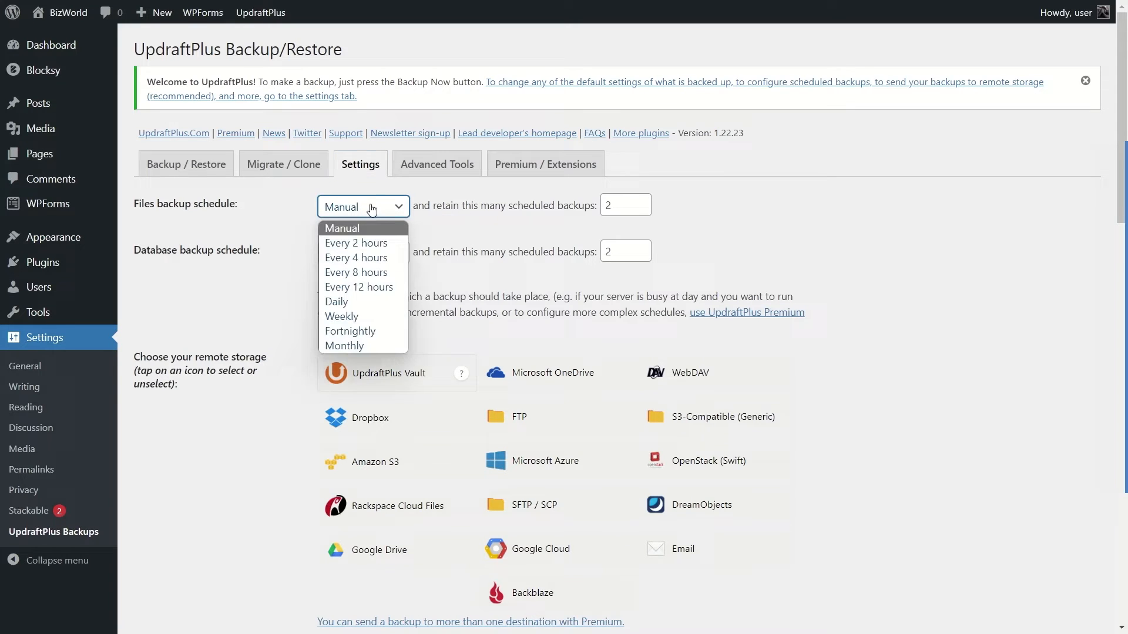
pyautogui.click(365, 318)
pyautogui.click(380, 211)
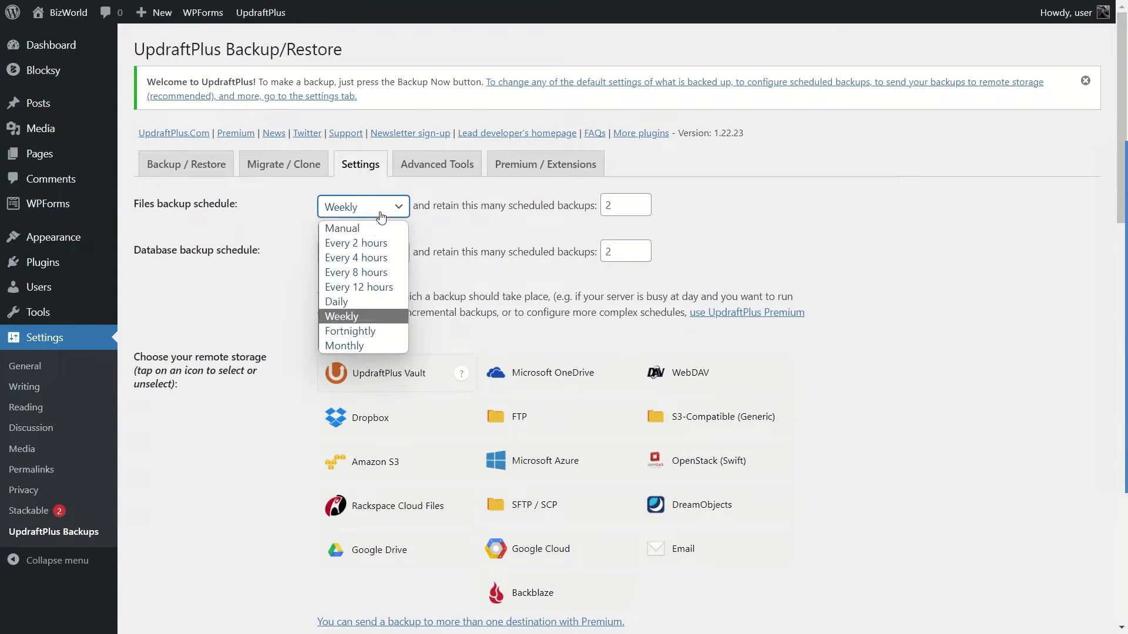
pyautogui.click(355, 348)
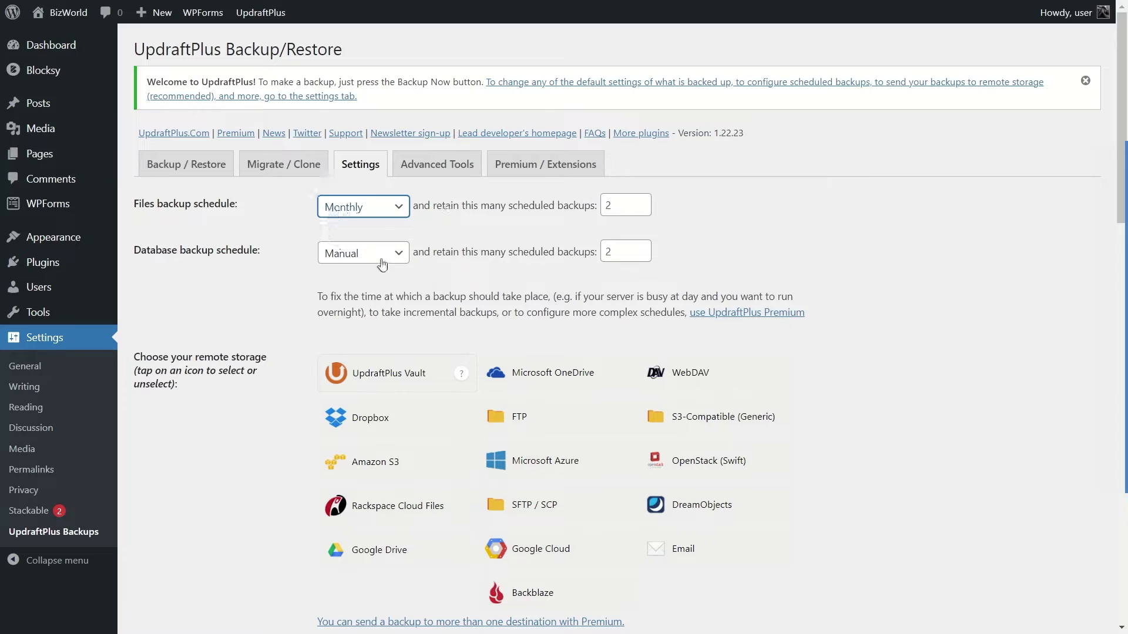
pyautogui.click(401, 209)
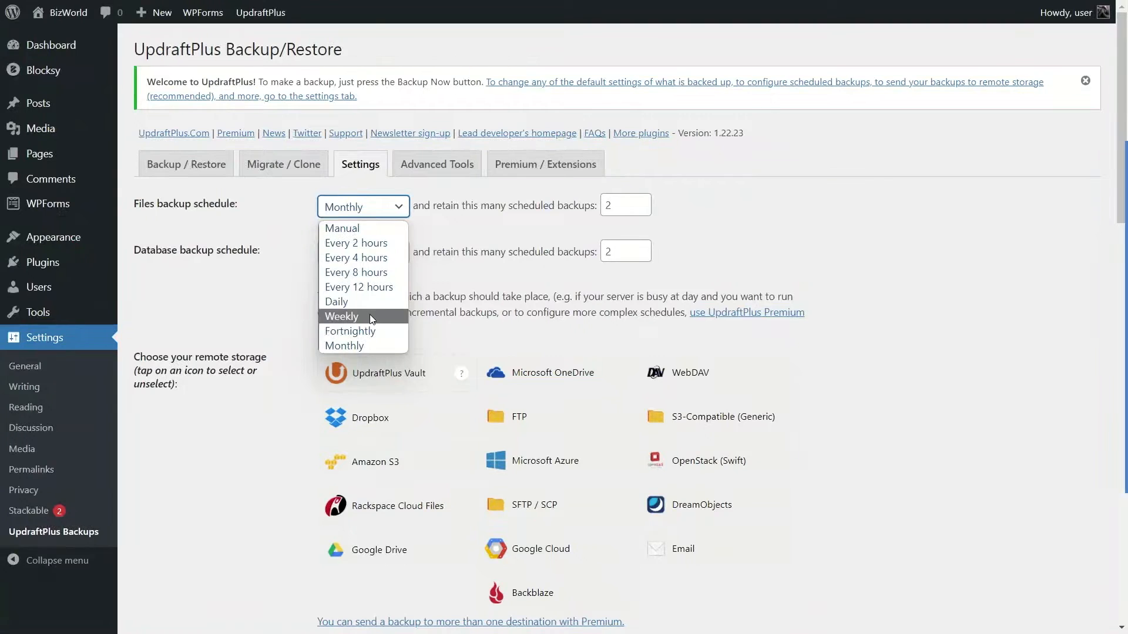
pyautogui.click(352, 346)
pyautogui.click(383, 258)
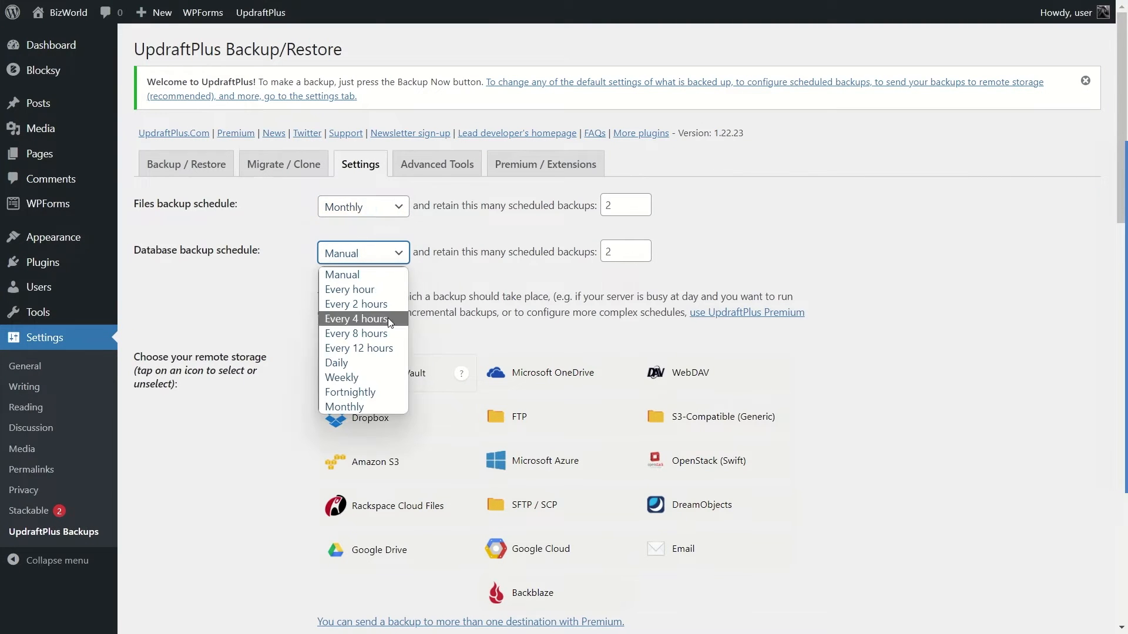
pyautogui.click(361, 407)
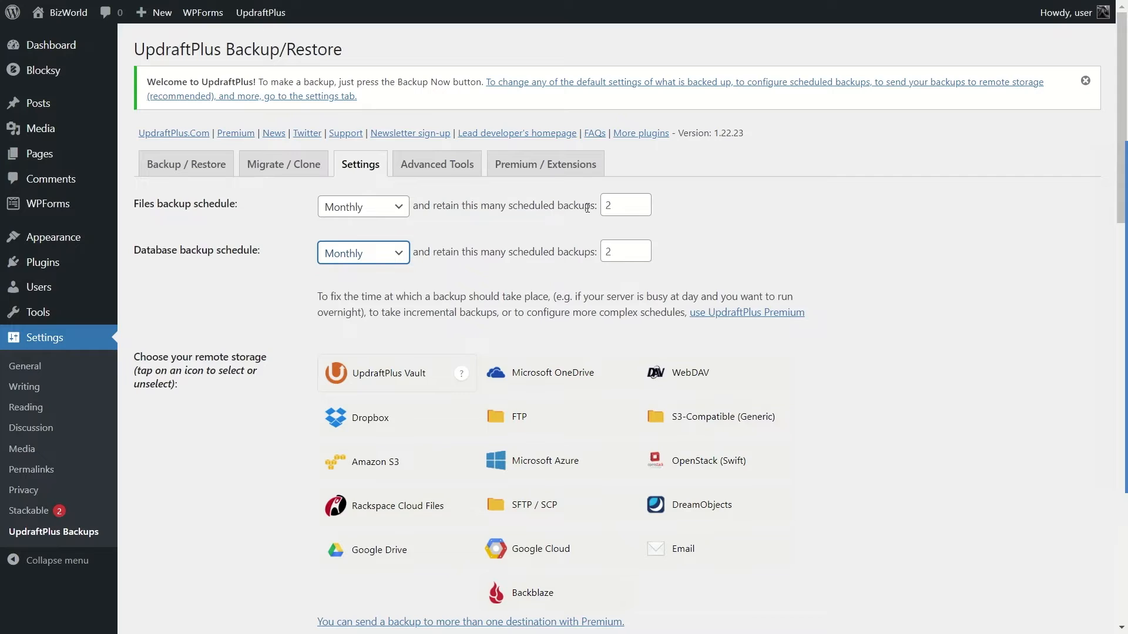
pyautogui.click(609, 205)
pyautogui.click(484, 205)
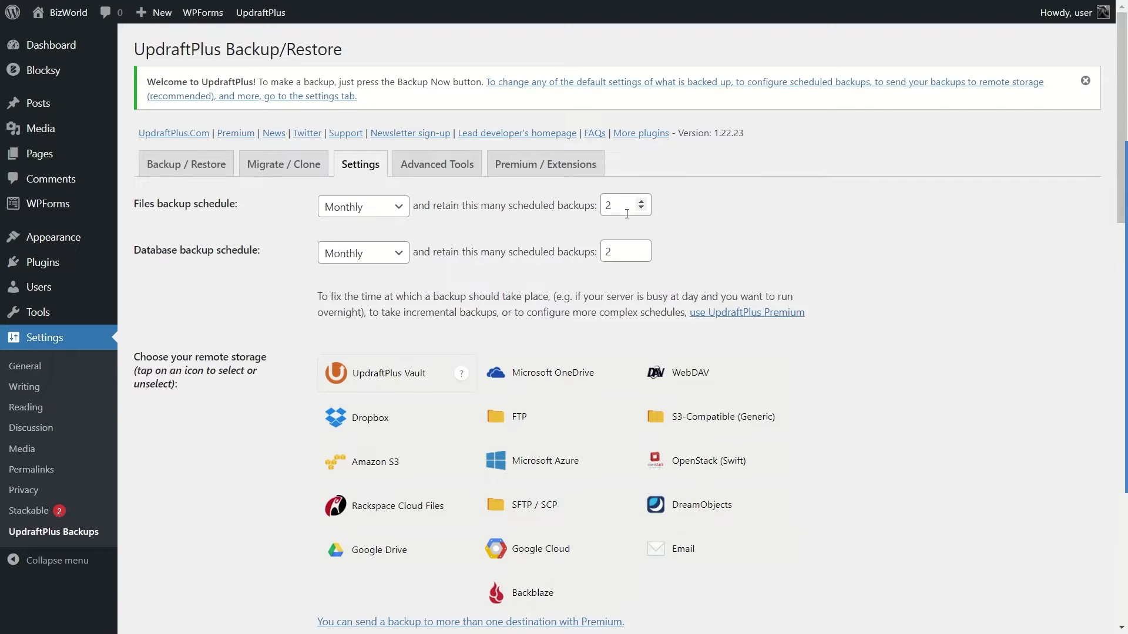
pyautogui.click(642, 203)
pyautogui.click(642, 249)
pyautogui.click(642, 208)
pyautogui.click(641, 254)
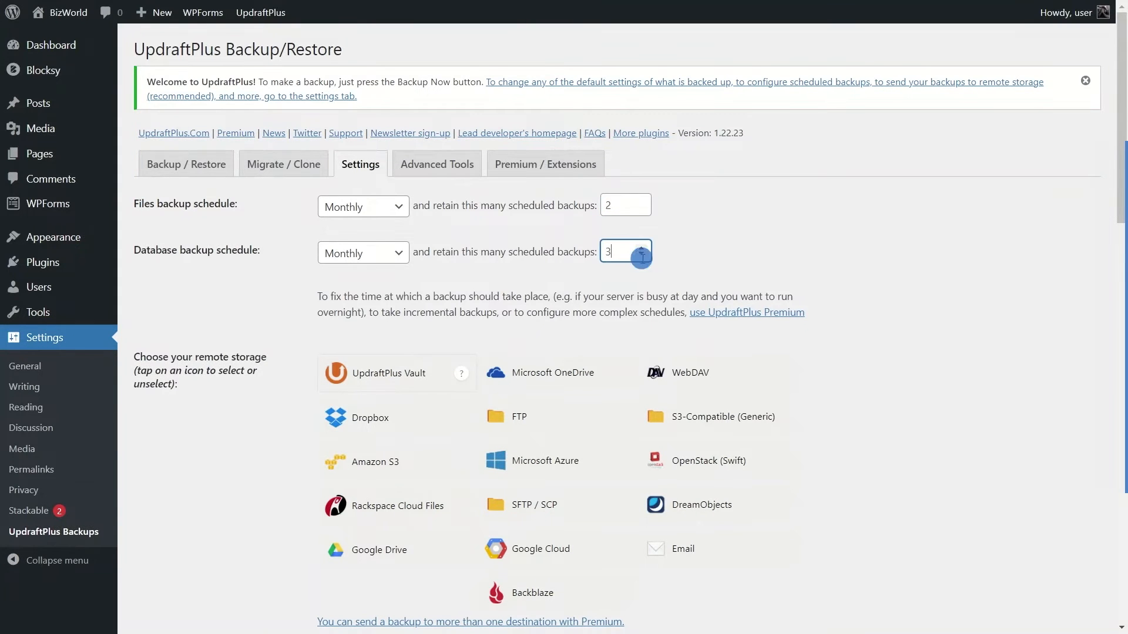
# Choose Google Drive as the remote storage for the backups.
pyautogui.scroll(-2, 587, 247)
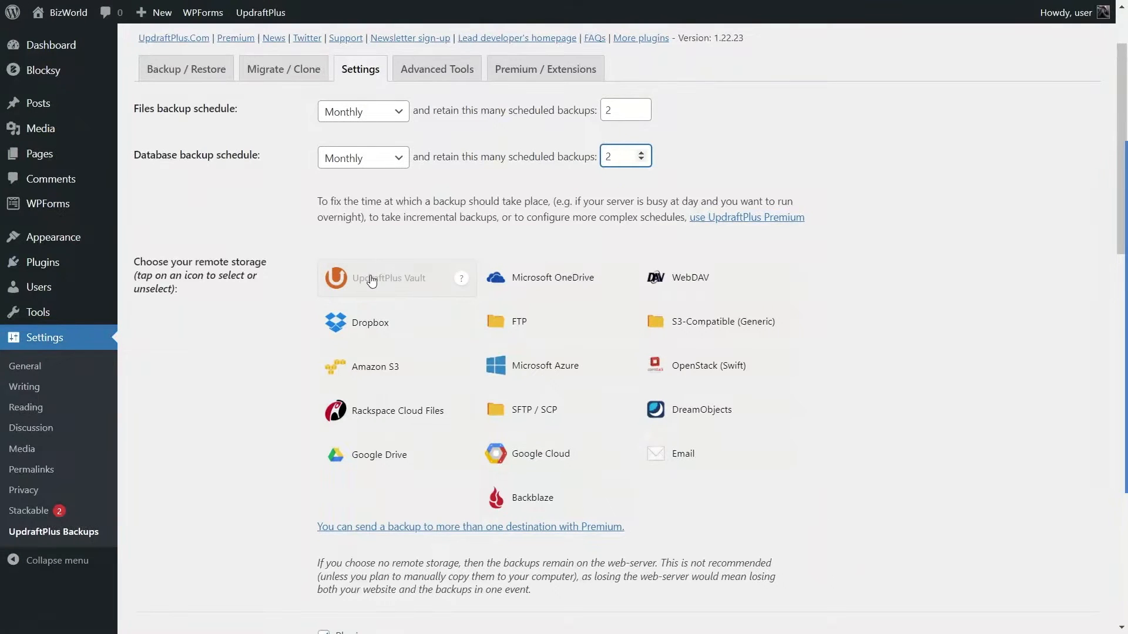
pyautogui.click(378, 462)
pyautogui.scroll(-6, 390, 452)
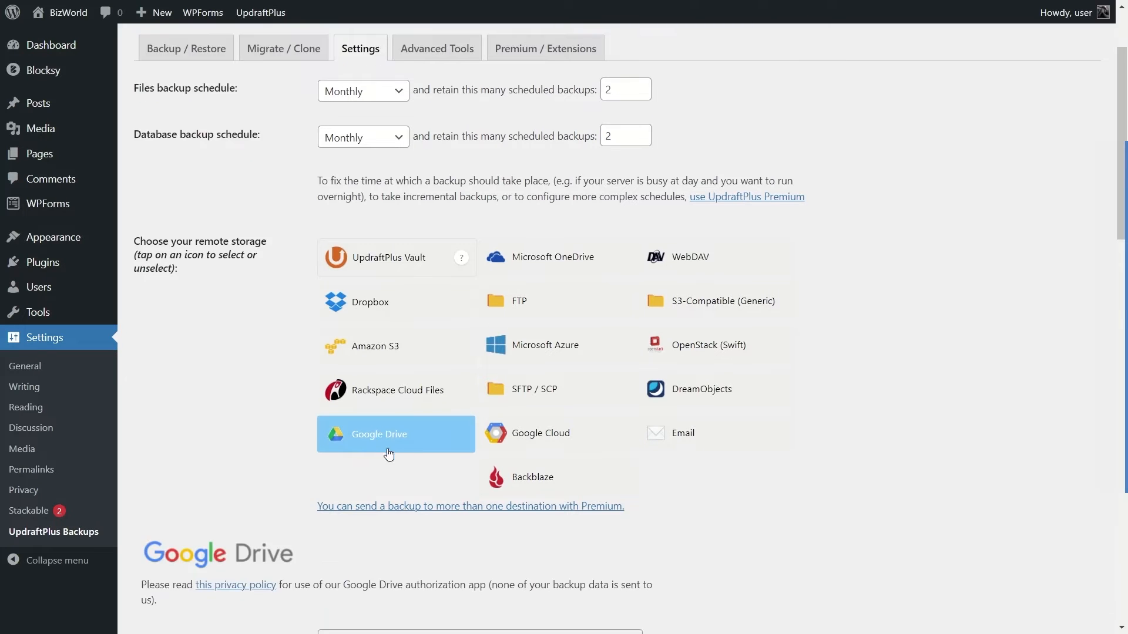
# Sign in with the listed Google account, leaving the settings page, and allow UpdraftPlus to access its Google Drive files.
pyautogui.scroll(-2, 394, 244)
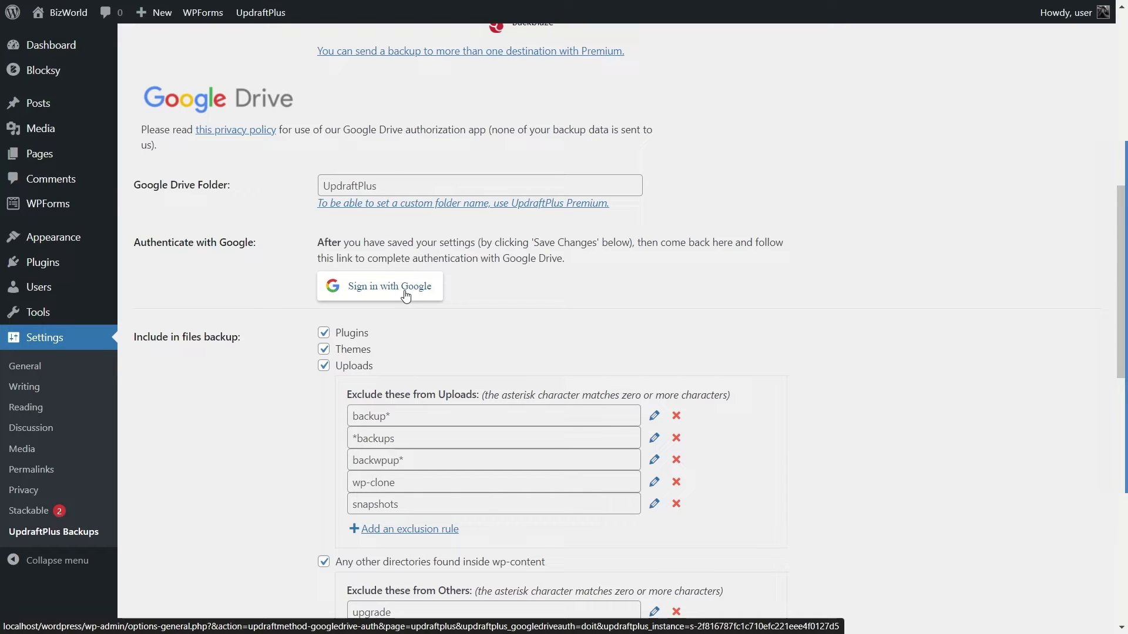
pyautogui.click(369, 289)
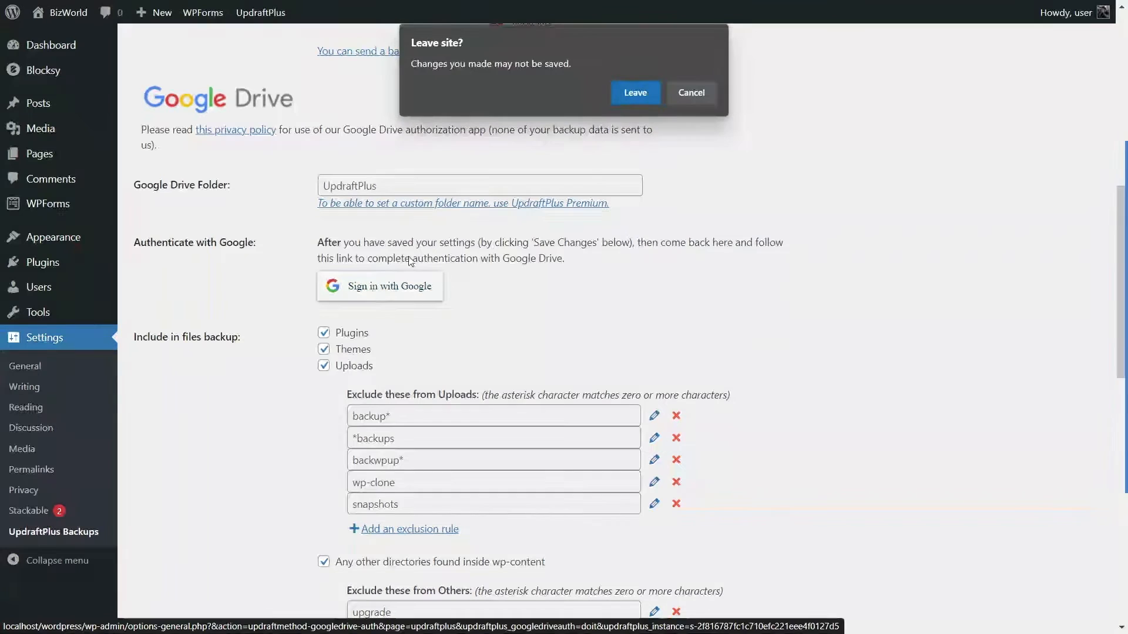
pyautogui.click(645, 87)
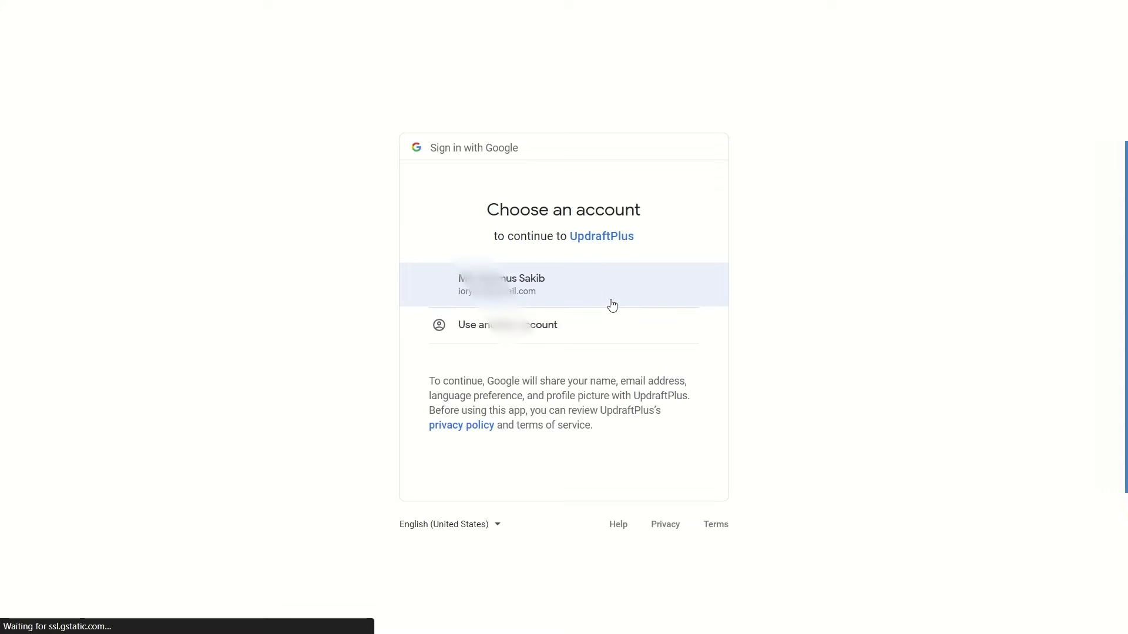
pyautogui.click(516, 284)
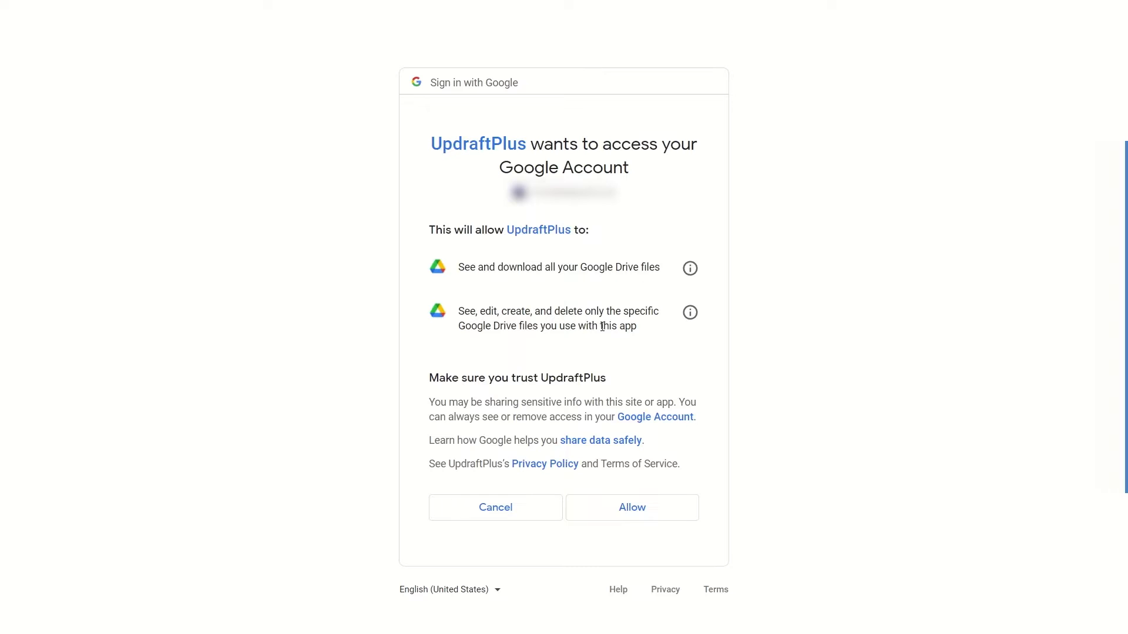
pyautogui.click(650, 512)
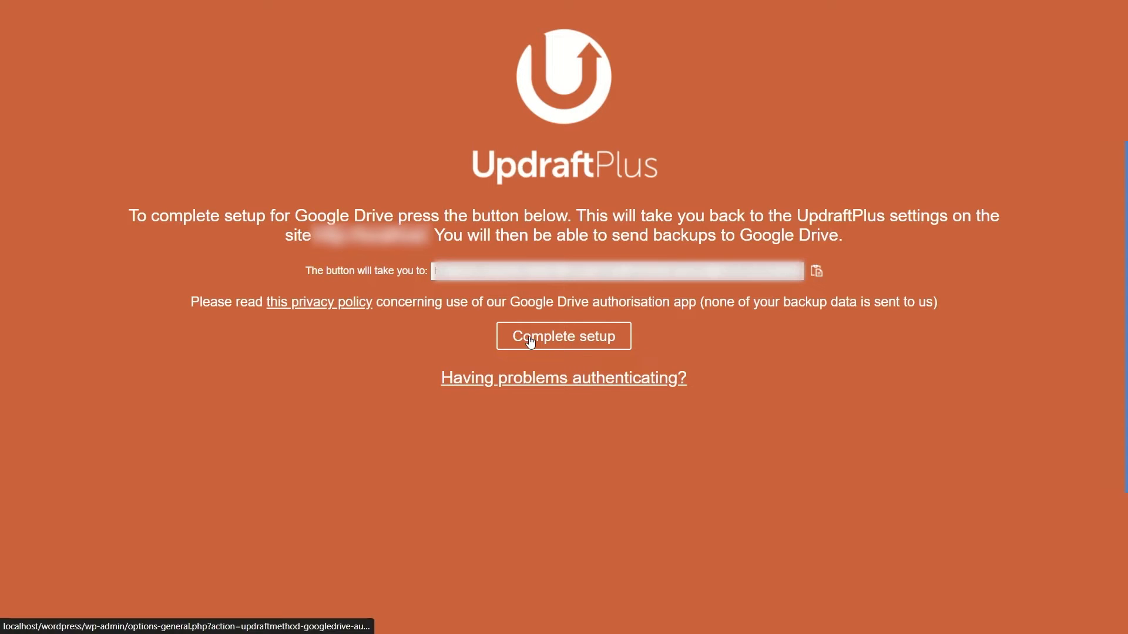
# Complete the Google Drive setup for UpdraftPlus and look over the backup overview on the site.
pyautogui.click(571, 338)
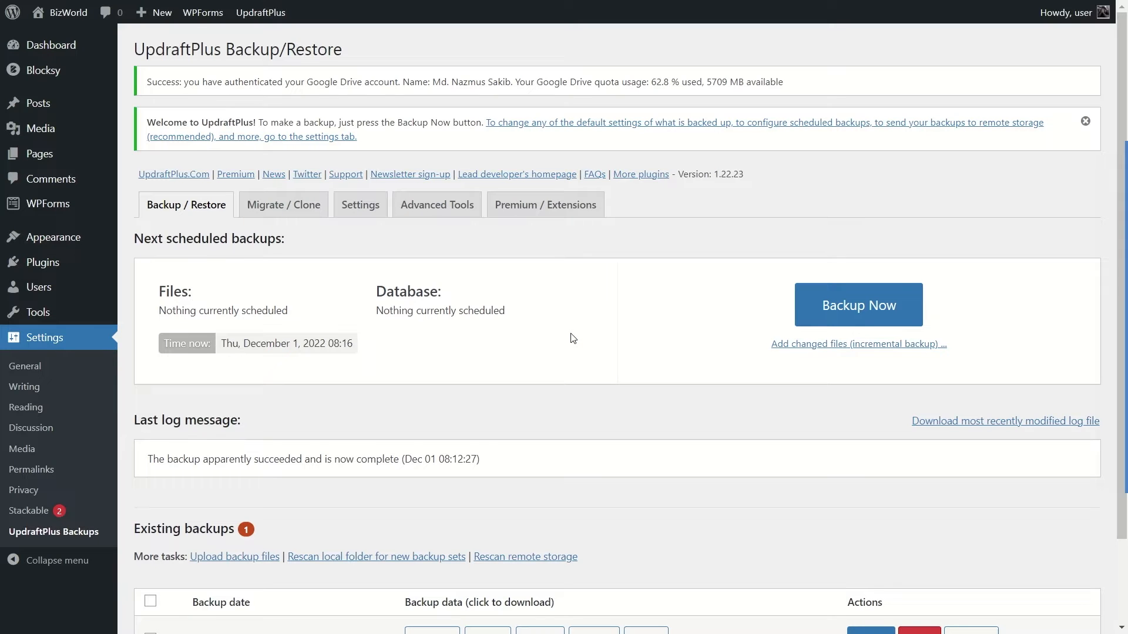
pyautogui.scroll(-2, 569, 336)
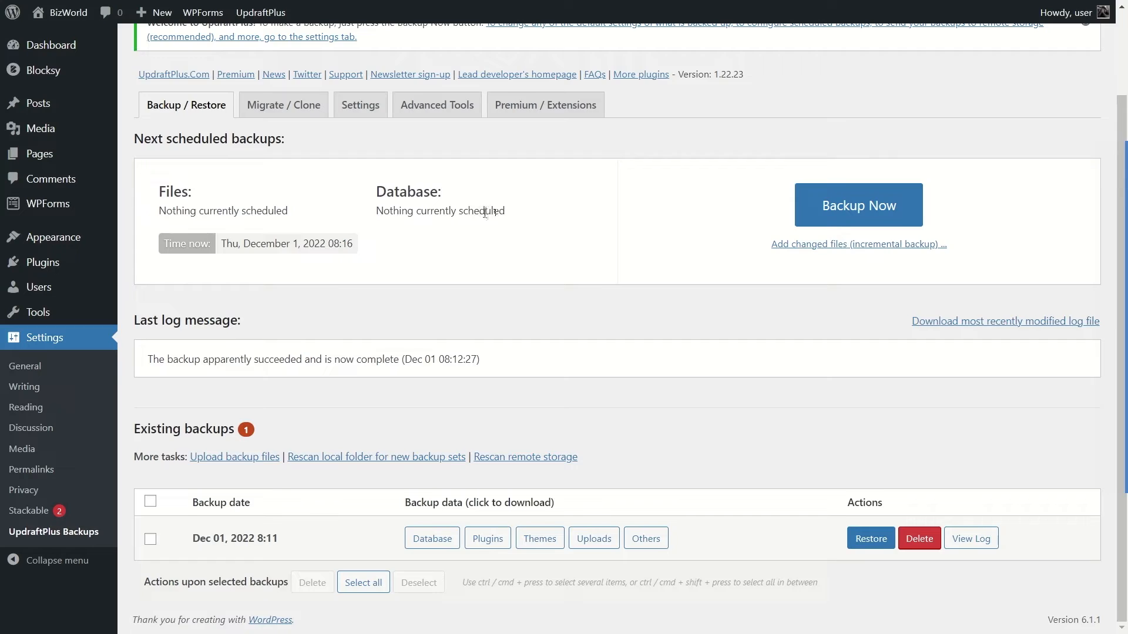
pyautogui.scroll(2, 485, 212)
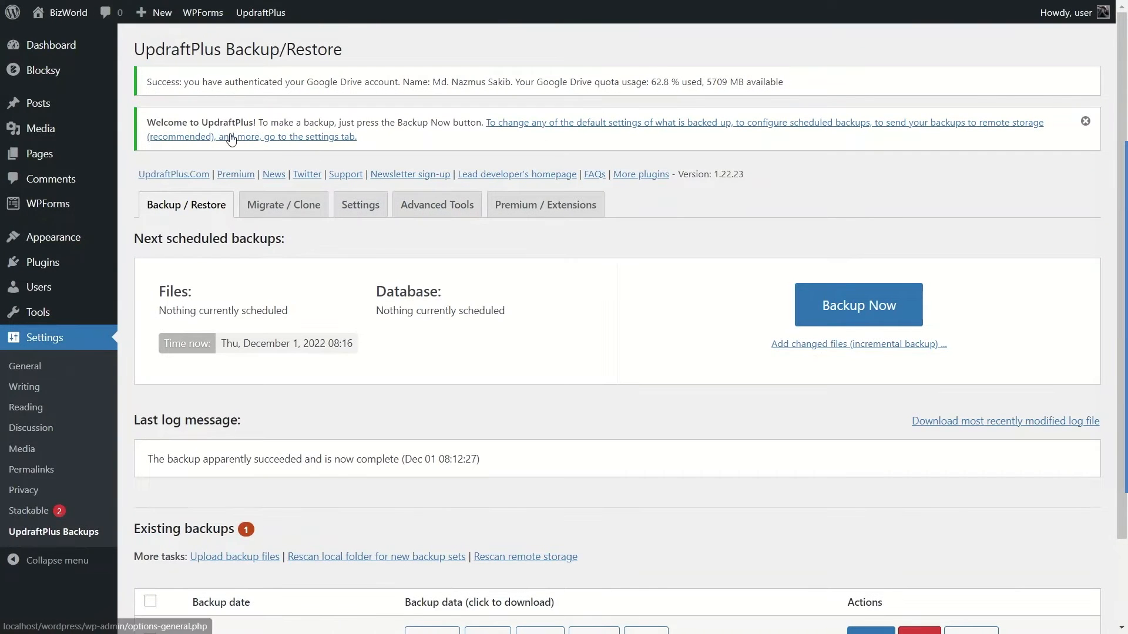
# Move the site's home page to the trash from the list of pages.
pyautogui.moveTo(42, 106)
pyautogui.click(38, 154)
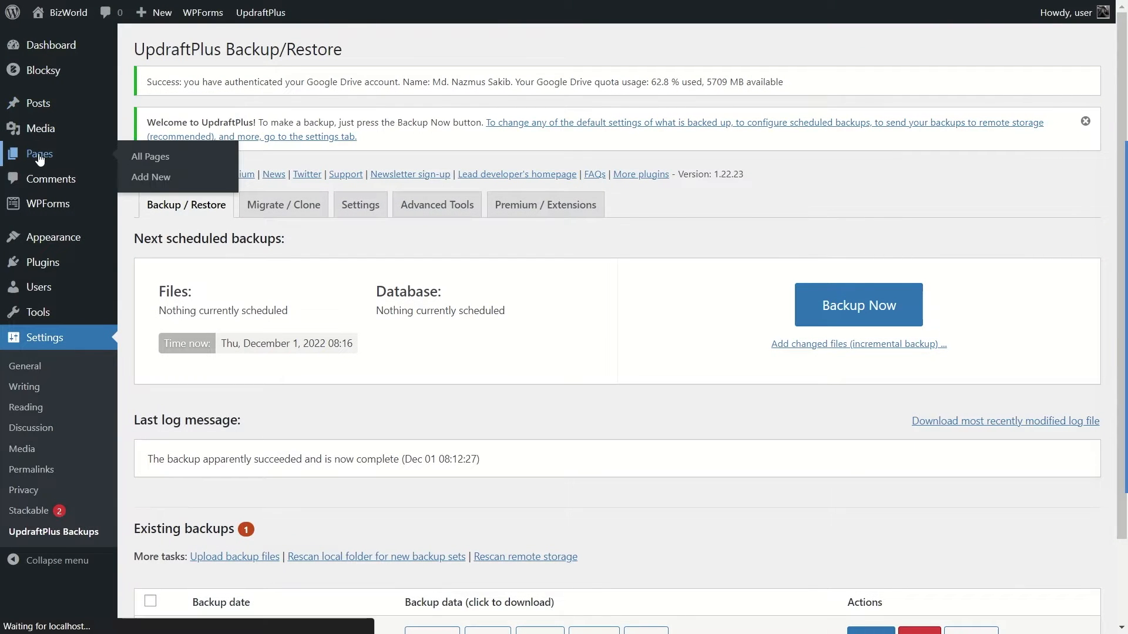
pyautogui.moveTo(235, 307)
pyautogui.click(257, 311)
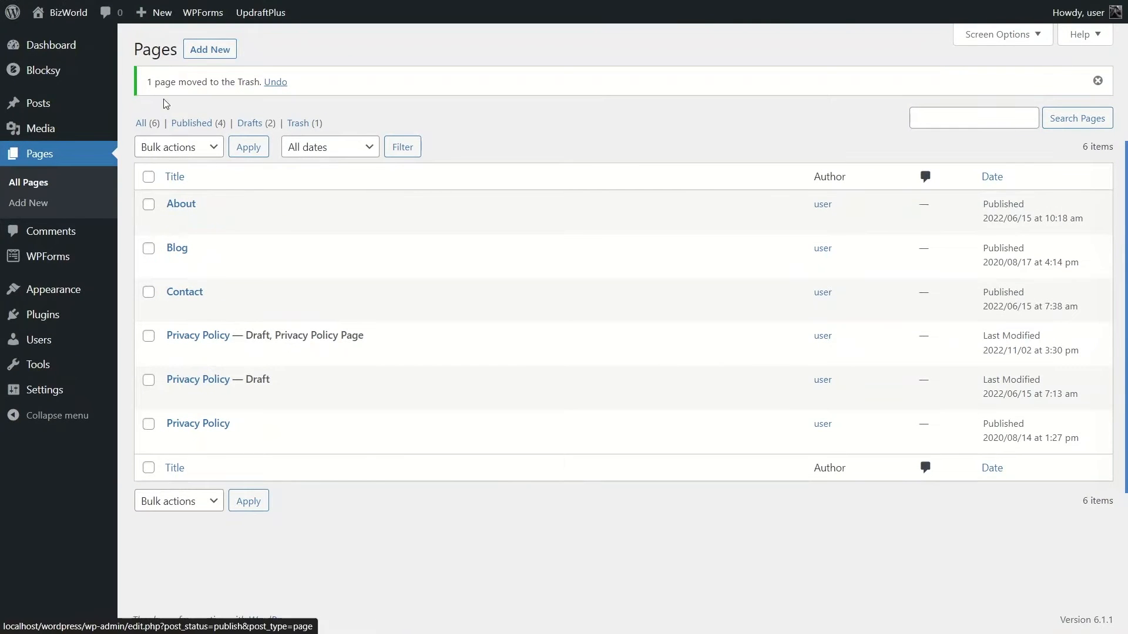
# Visit the live site and examine what its front page shows without the trashed page.
pyautogui.moveTo(59, 11)
pyautogui.click(64, 43)
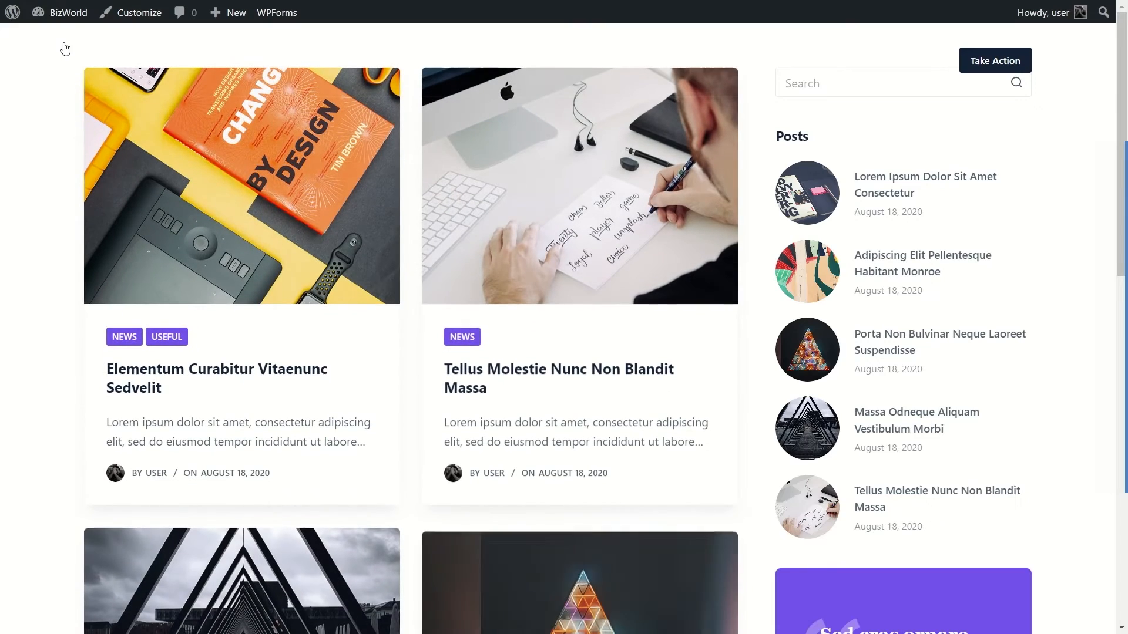
pyautogui.scroll(-13, 102, 349)
pyautogui.scroll(14, 102, 349)
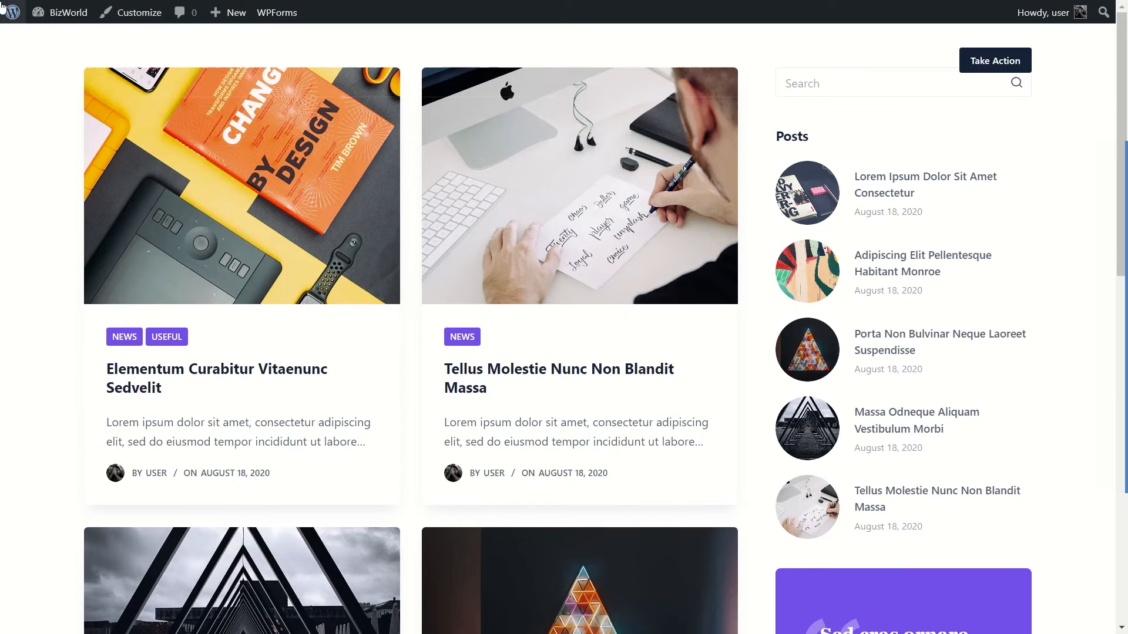
# Return to the WordPress dashboard and start restoring the UpdraftPlus backup dated Dec 01, 2022 8:11.
pyautogui.click(57, 37)
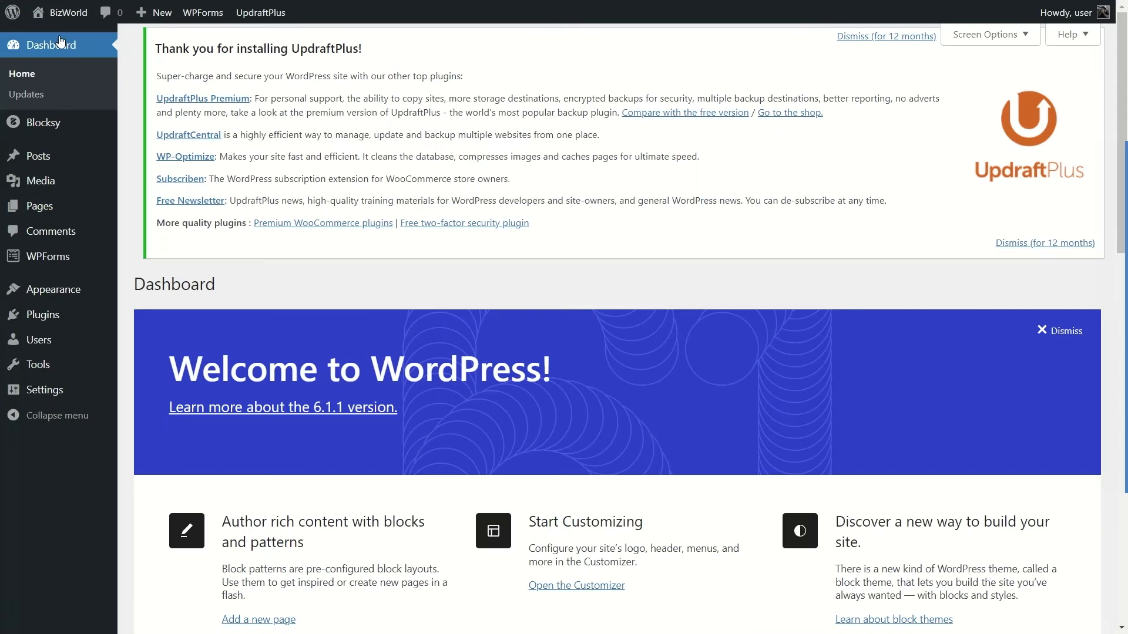
pyautogui.moveTo(60, 392)
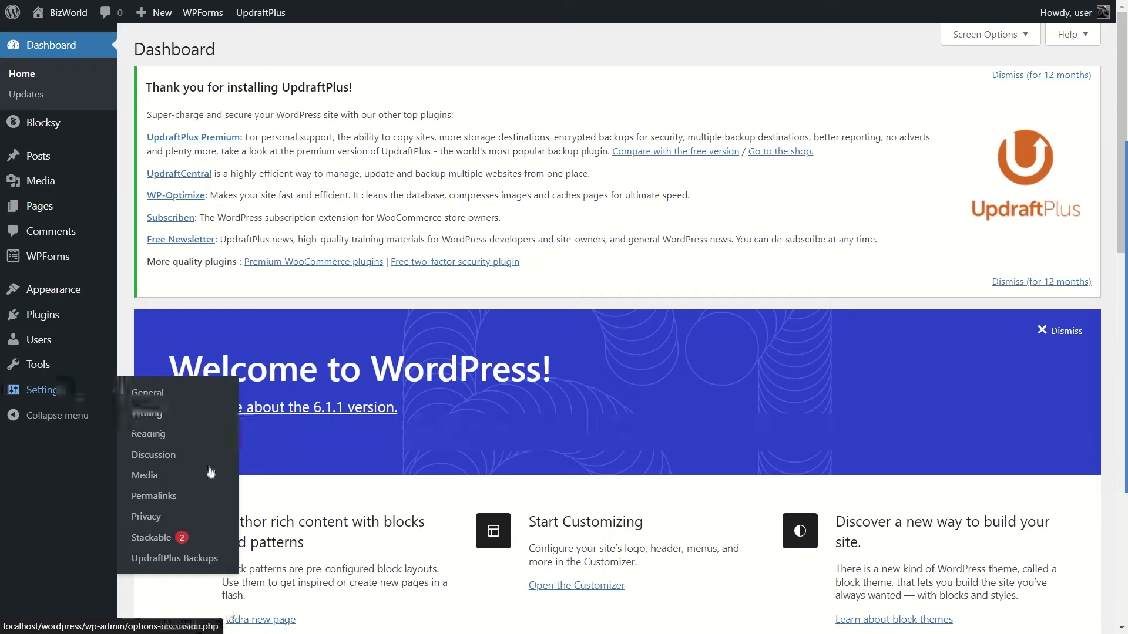
pyautogui.click(187, 561)
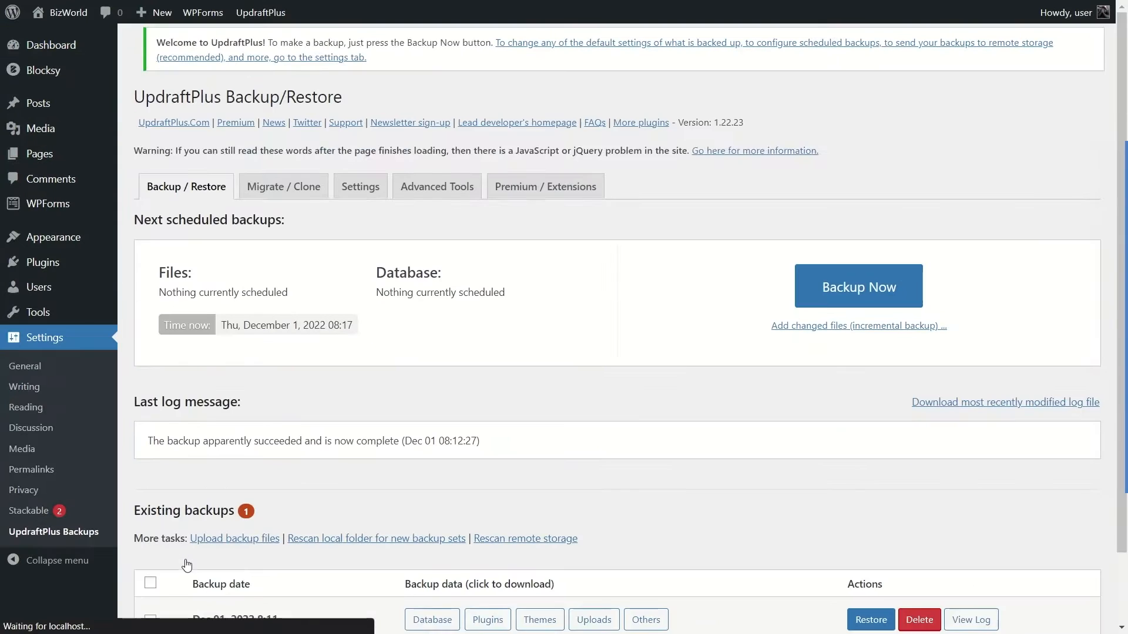
pyautogui.scroll(-2, 599, 361)
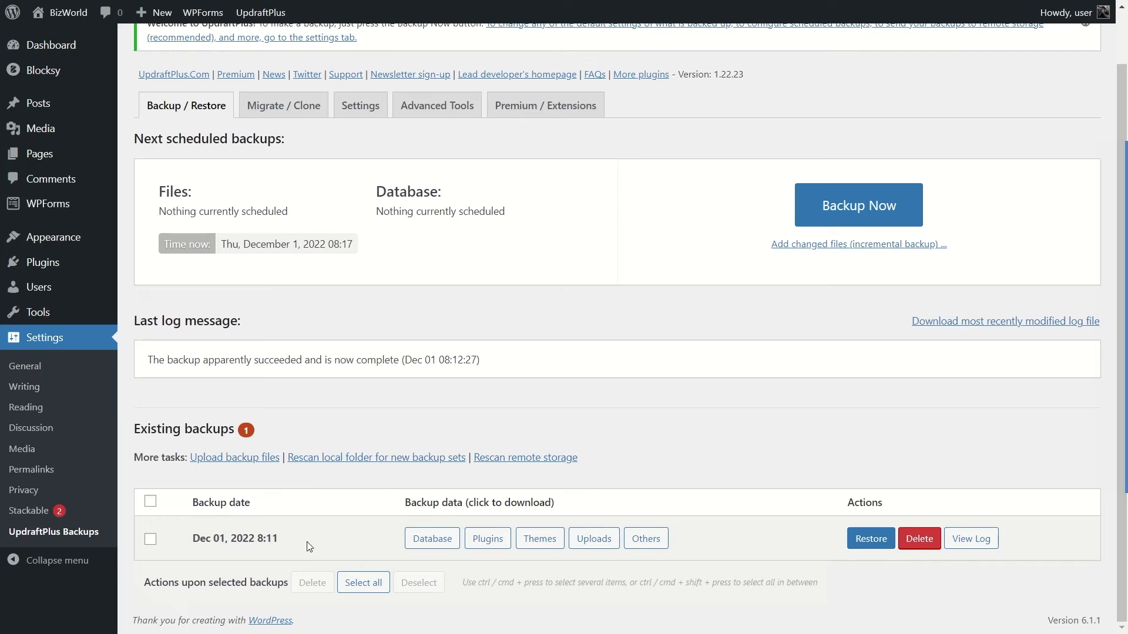
pyautogui.click(872, 539)
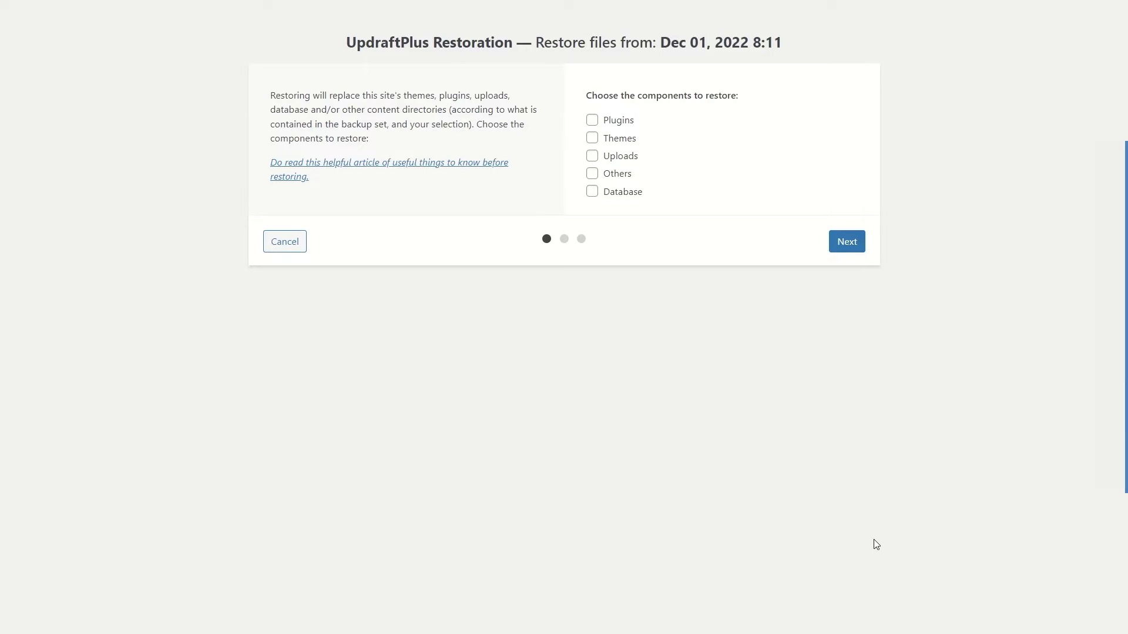
# Restore the backup's plugins, themes, uploads, others and database, and return to the UpdraftPlus configuration.
pyautogui.click(592, 119)
pyautogui.click(592, 137)
pyautogui.click(592, 155)
pyautogui.click(592, 173)
pyautogui.click(592, 191)
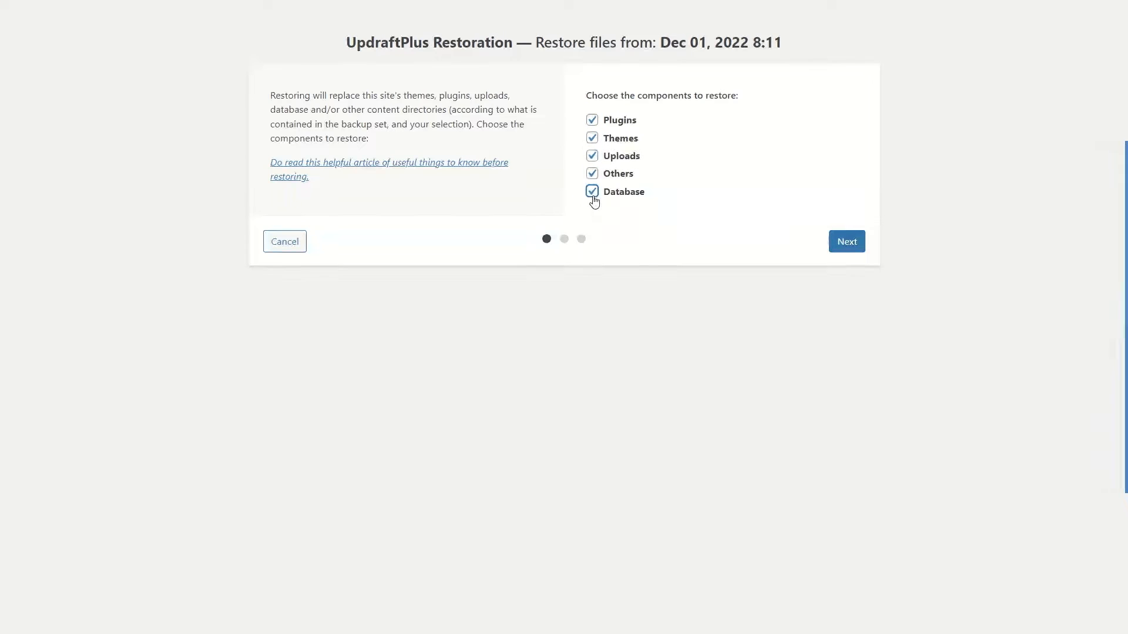
pyautogui.click(845, 244)
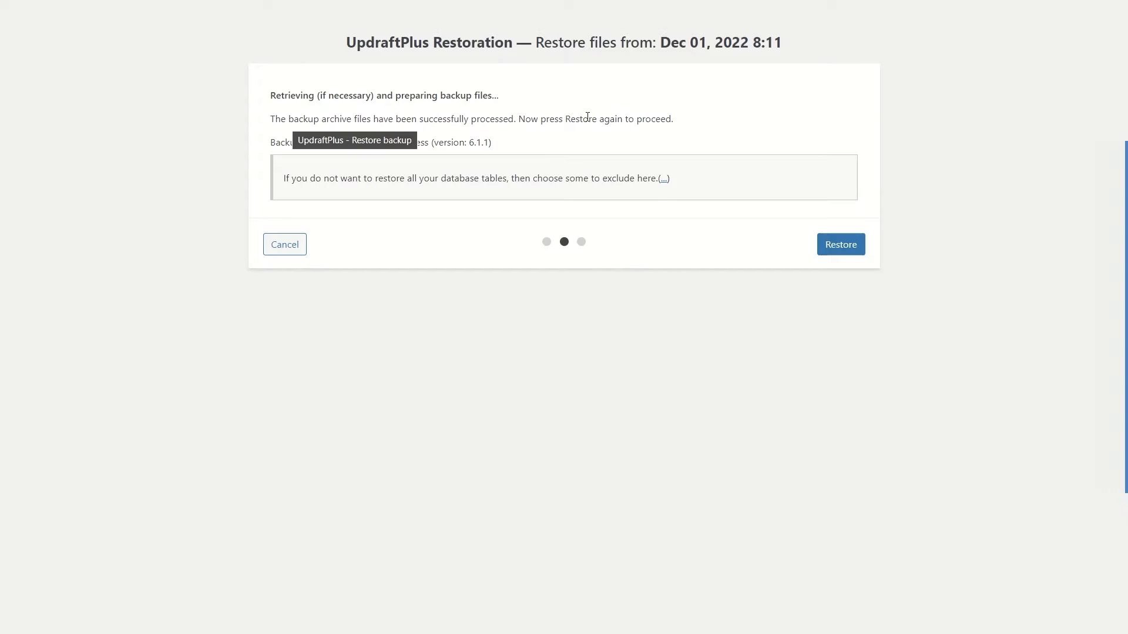
pyautogui.click(845, 247)
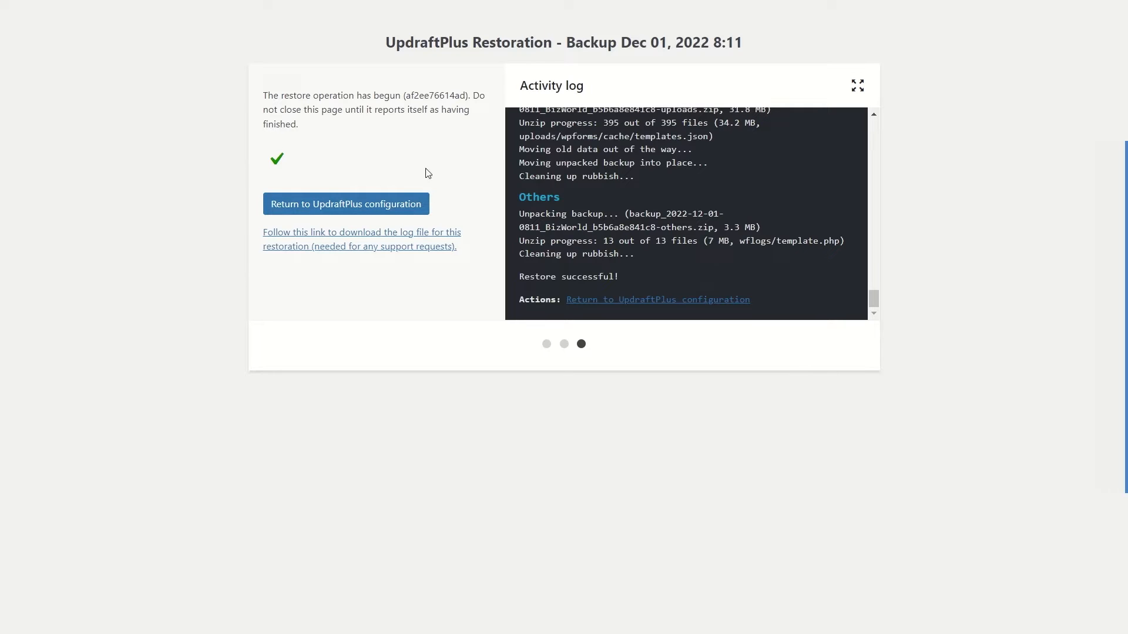
pyautogui.click(367, 211)
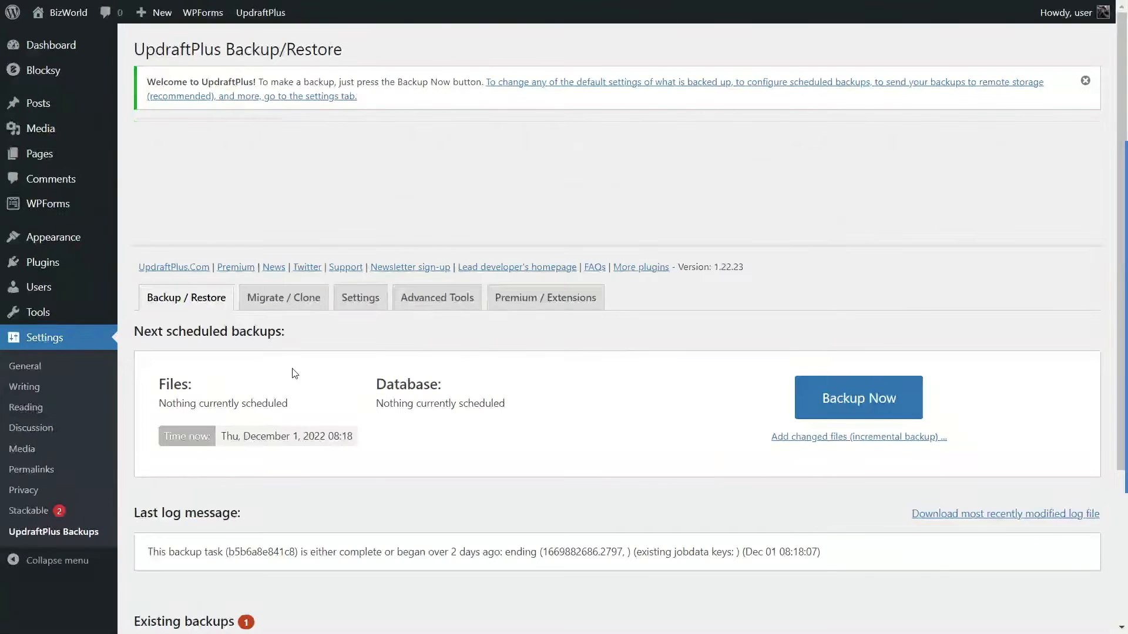
# Visit the live site, examine the sections of the restored home page, and return to the dashboard.
pyautogui.moveTo(65, 13)
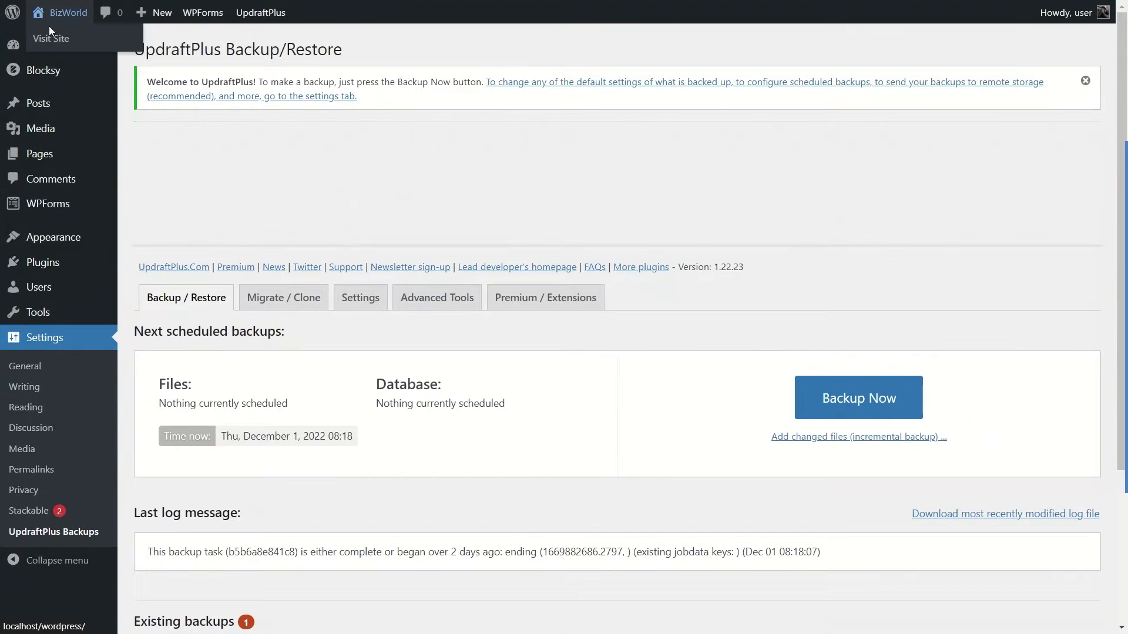
pyautogui.click(52, 39)
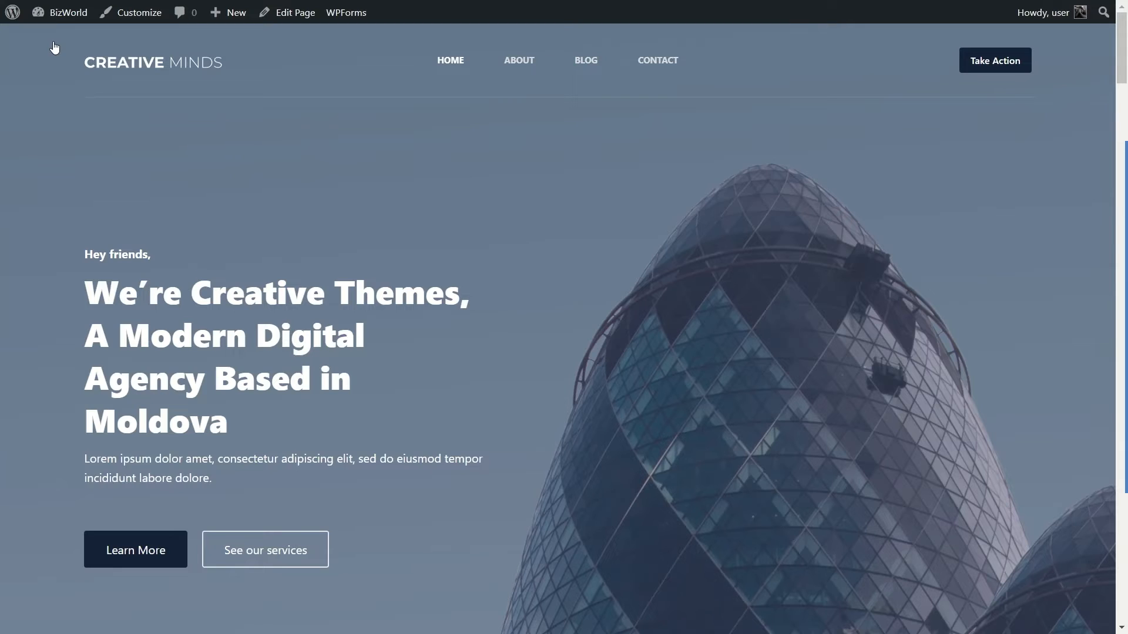
pyautogui.scroll(-10, 340, 238)
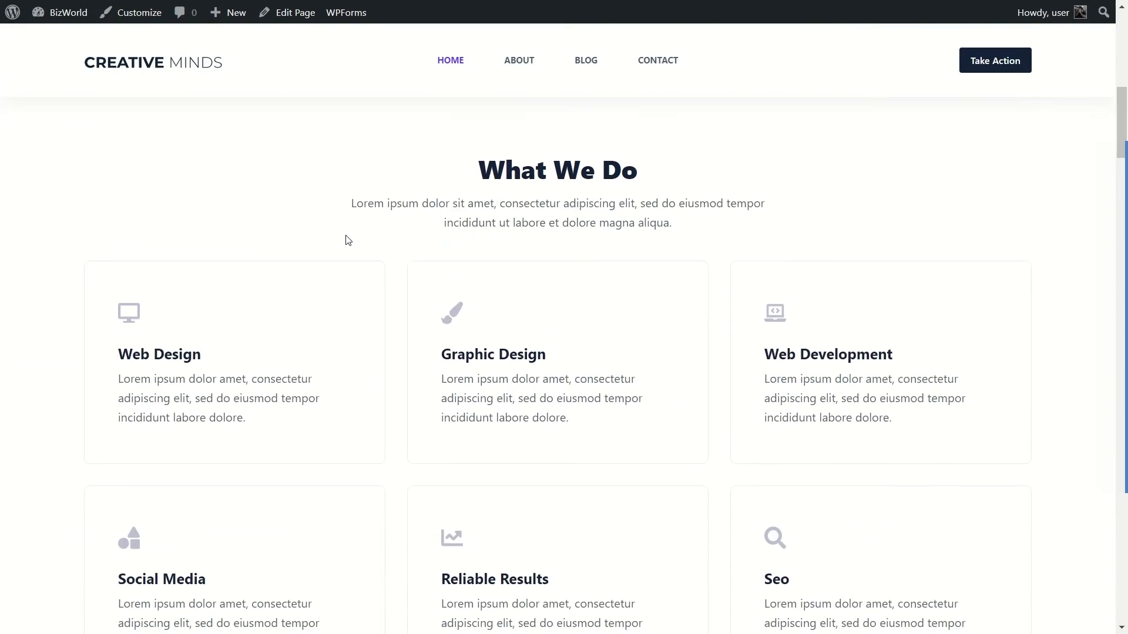
pyautogui.scroll(-20, 347, 240)
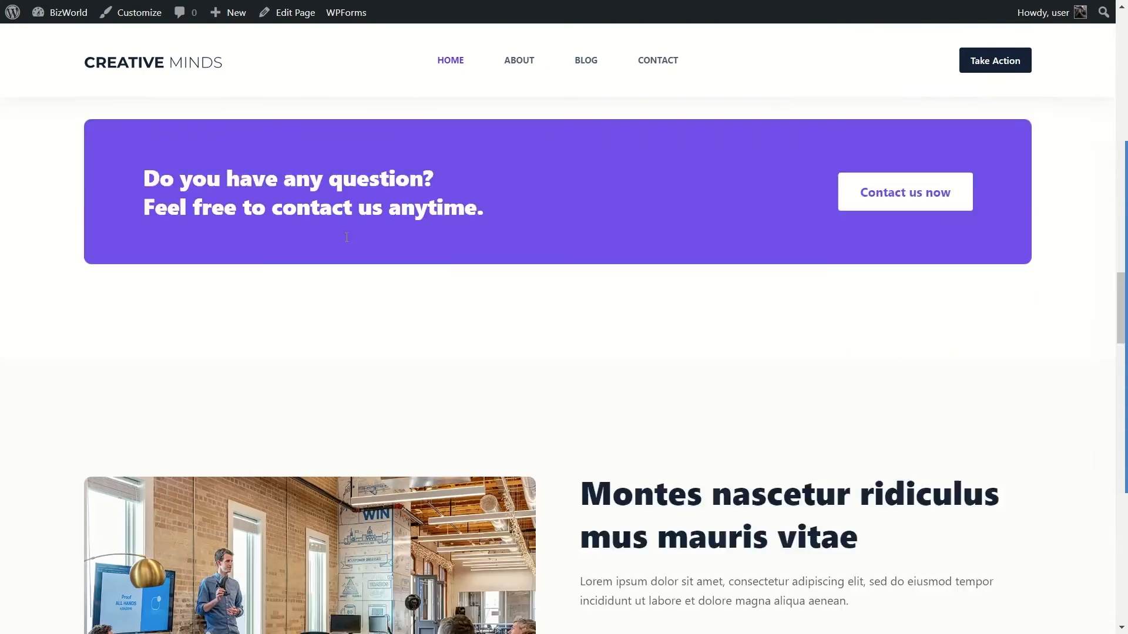
pyautogui.scroll(-8, 334, 264)
pyautogui.scroll(20, 260, 291)
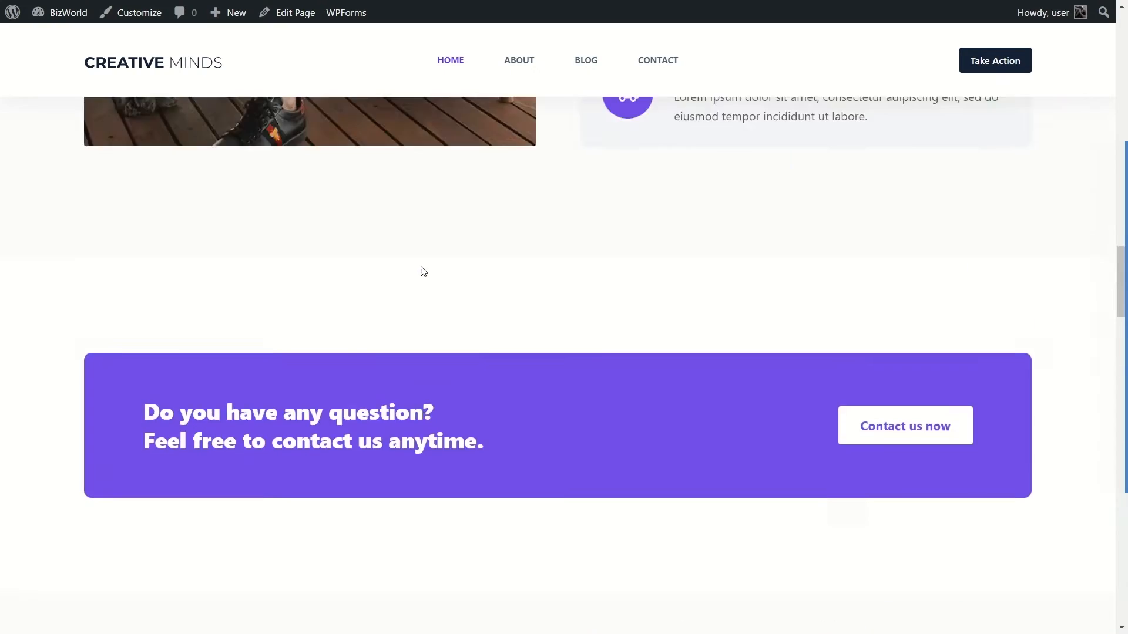
pyautogui.scroll(15, 425, 271)
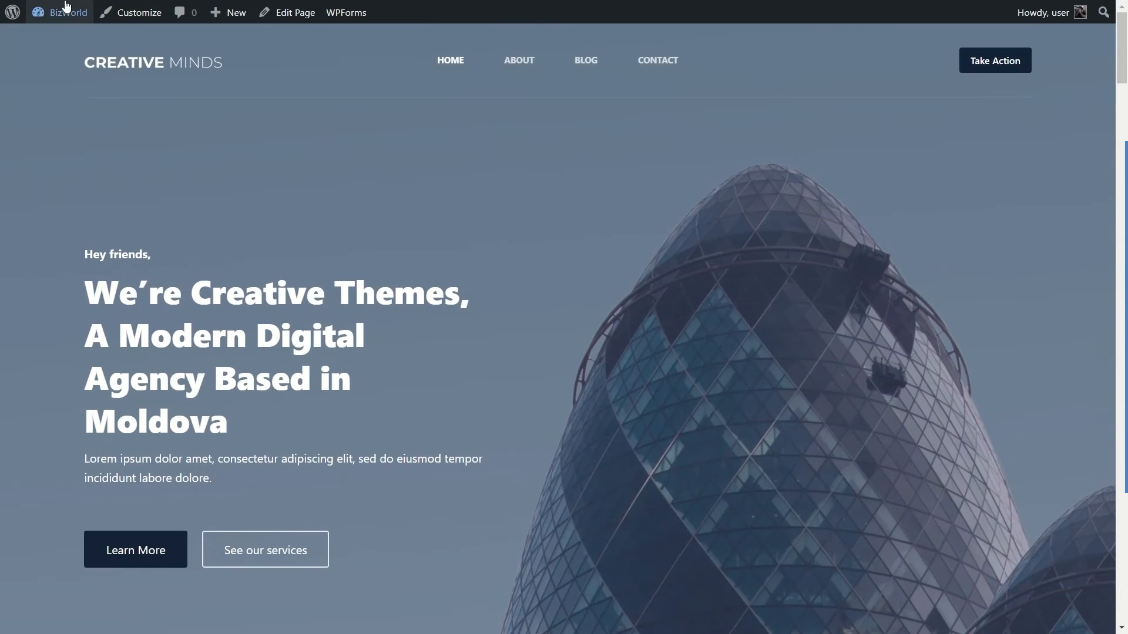
pyautogui.moveTo(64, 13)
pyautogui.click(66, 39)
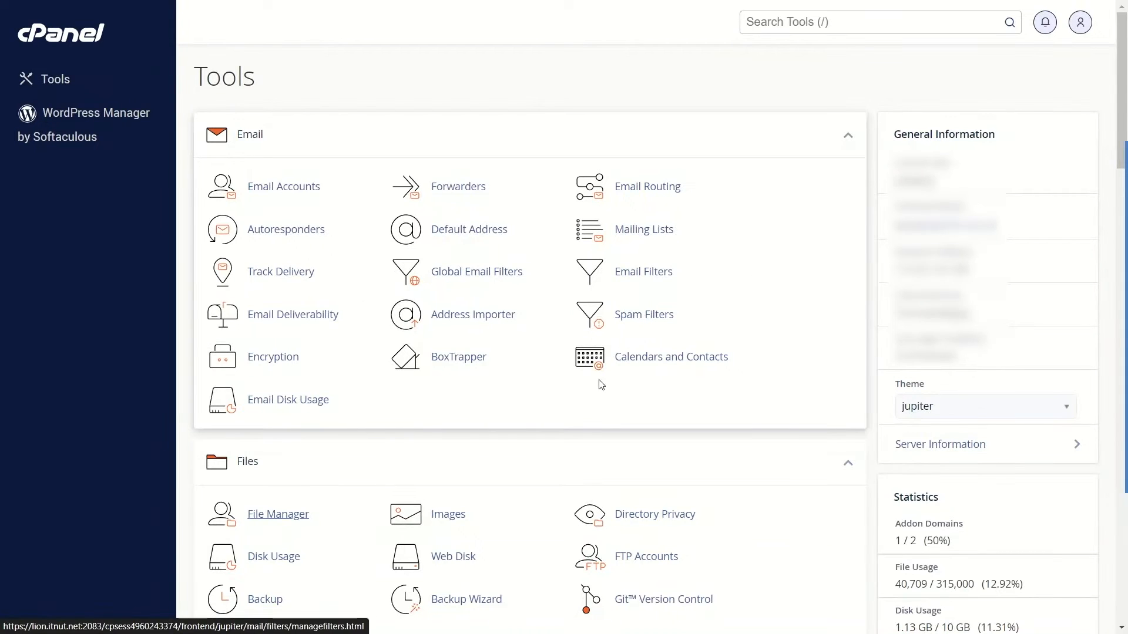
# In cPanel, try out the paper_lantern theme and switch back to the jupiter theme.
pyautogui.click(923, 411)
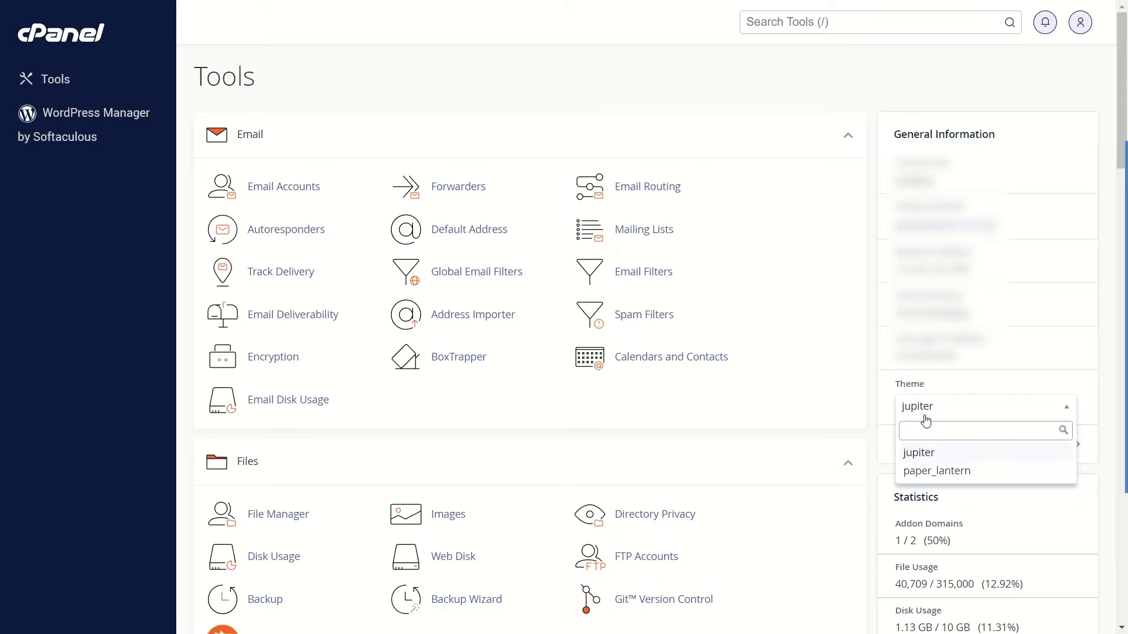
pyautogui.click(933, 471)
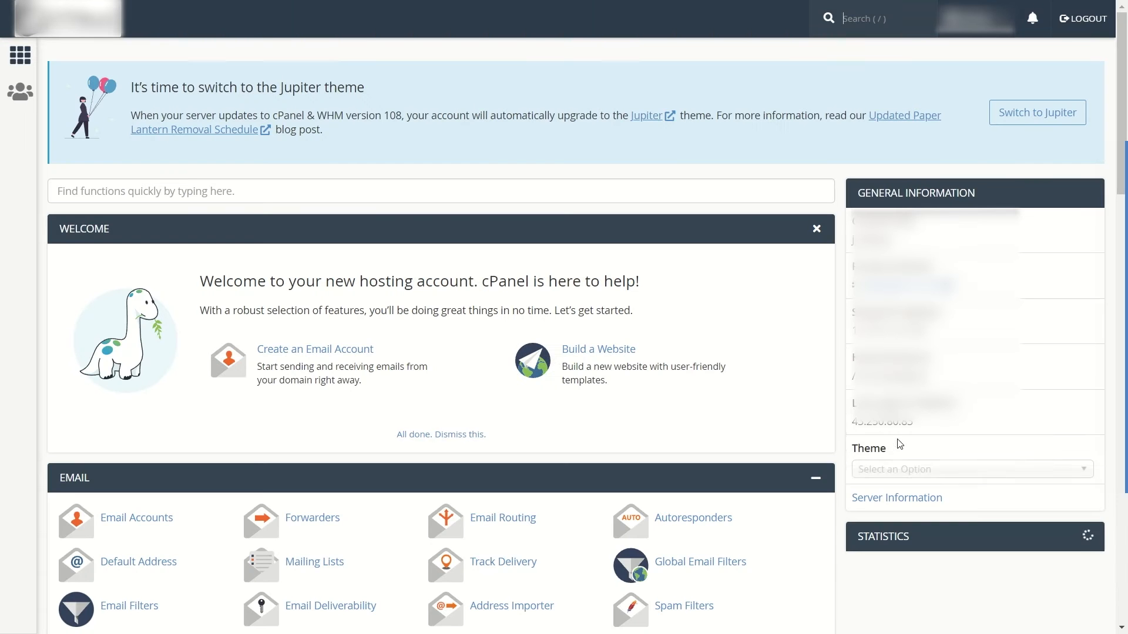
pyautogui.scroll(-5, 582, 380)
pyautogui.scroll(5, 247, 294)
pyautogui.scroll(-12, 247, 294)
pyautogui.scroll(12, 247, 294)
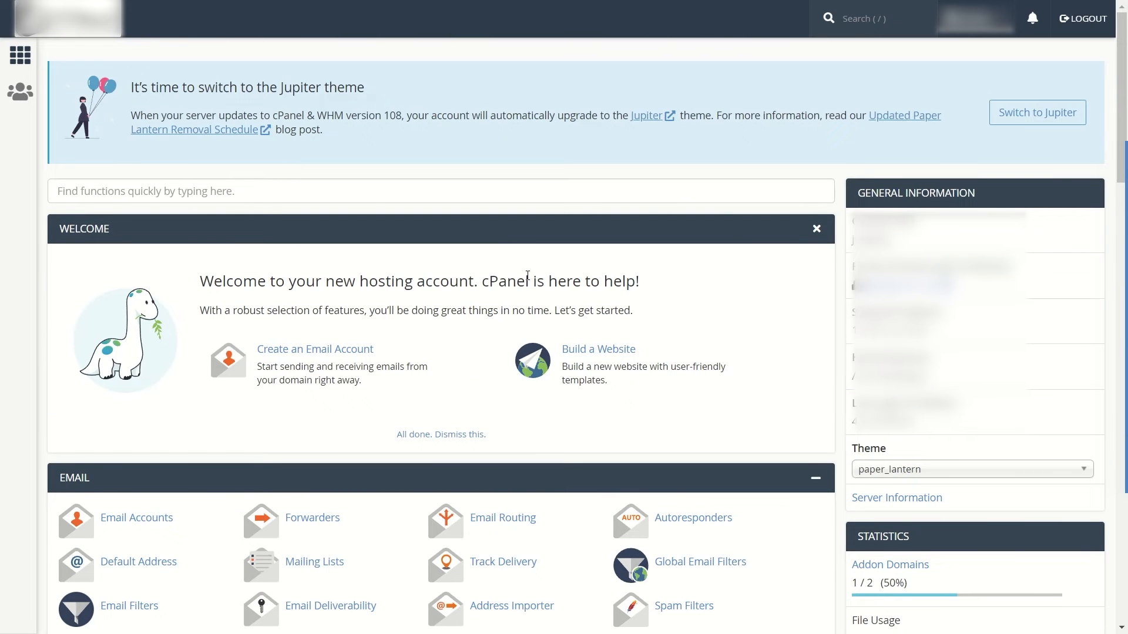
pyautogui.click(912, 472)
pyautogui.click(901, 510)
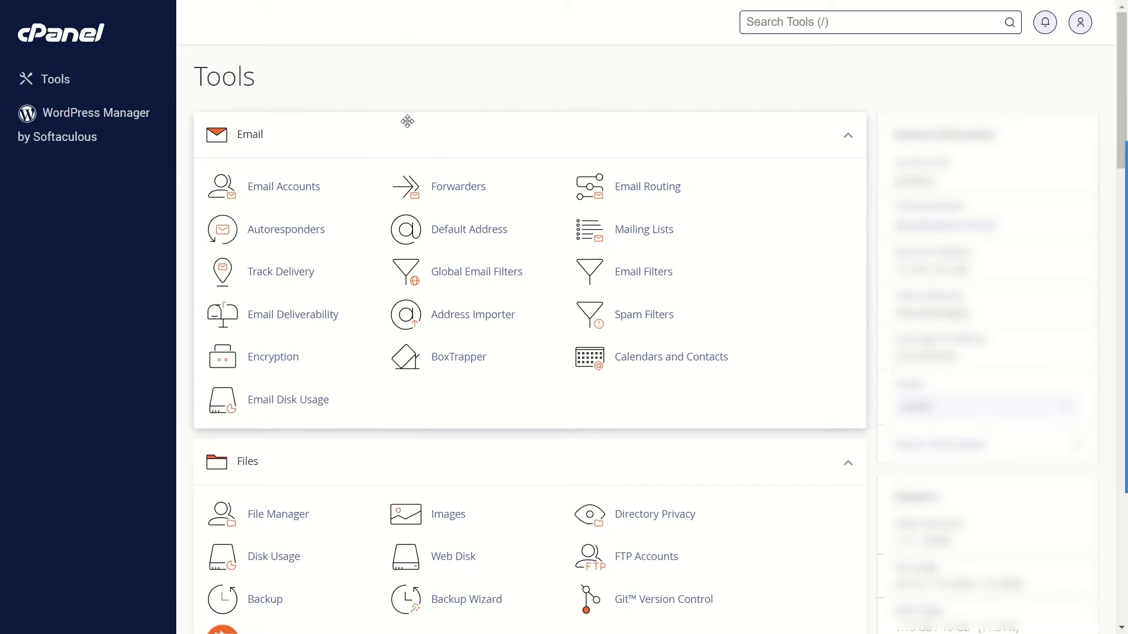
# Open the public_html folder in the cPanel File Manager.
pyautogui.scroll(-3, 408, 121)
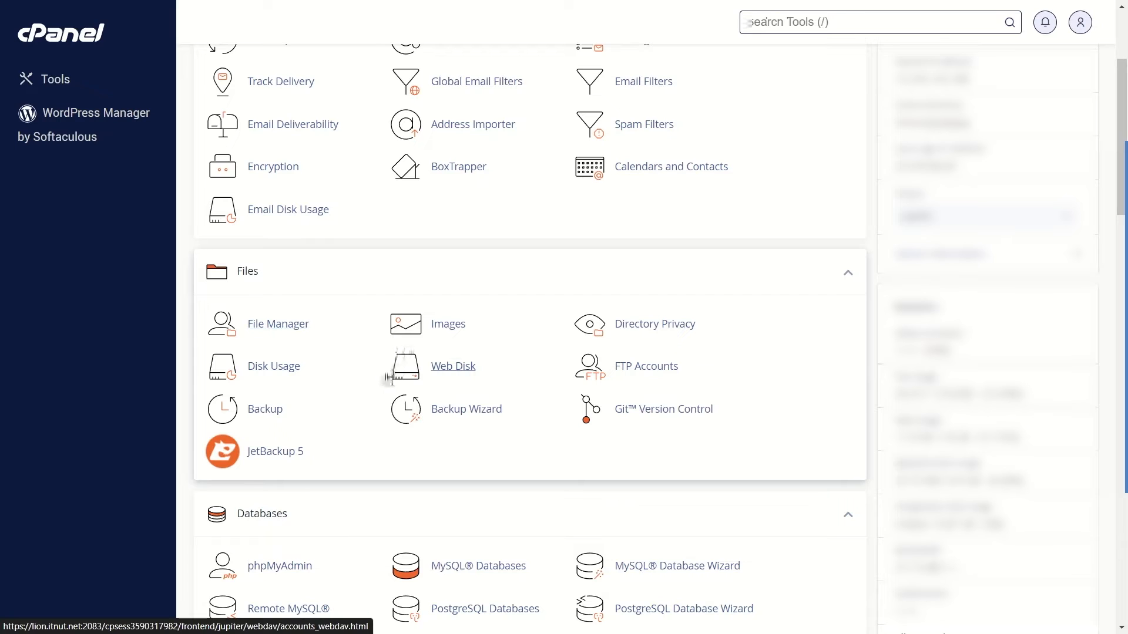
pyautogui.click(257, 328)
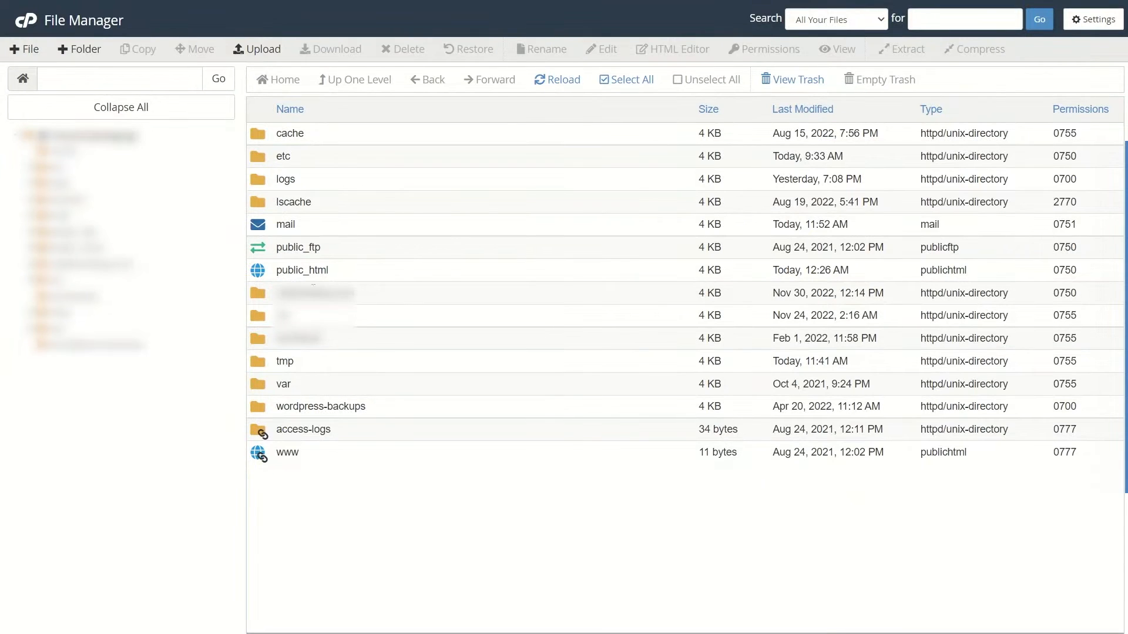
pyautogui.doubleClick(343, 276)
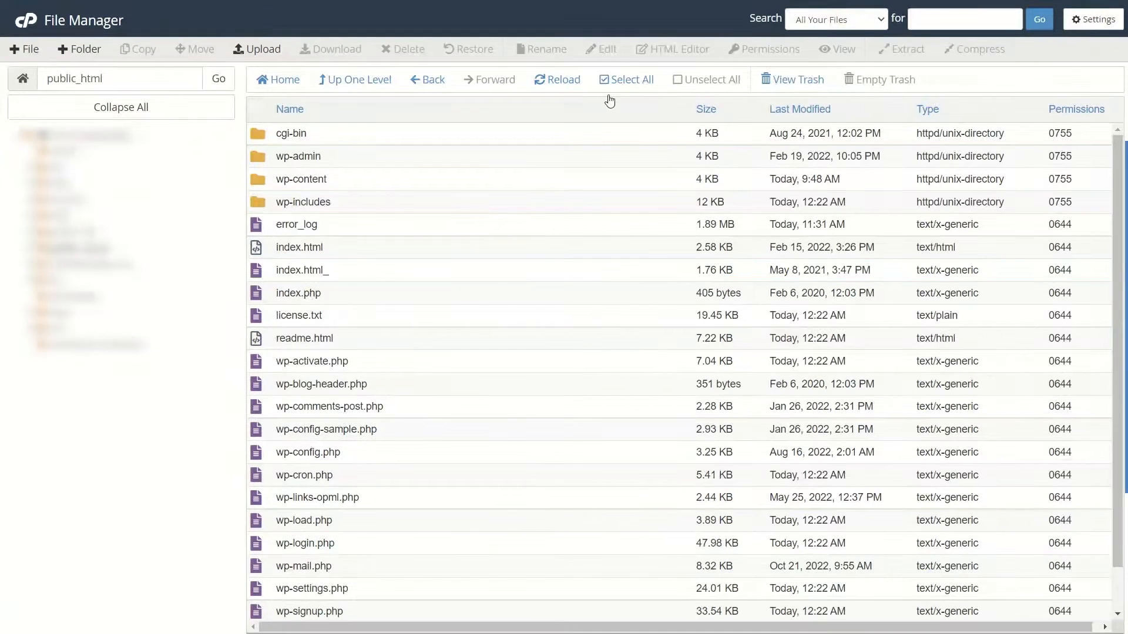
# Compress all files and folders in public_html into a Zip Archive and dismiss the compression results.
pyautogui.click(623, 81)
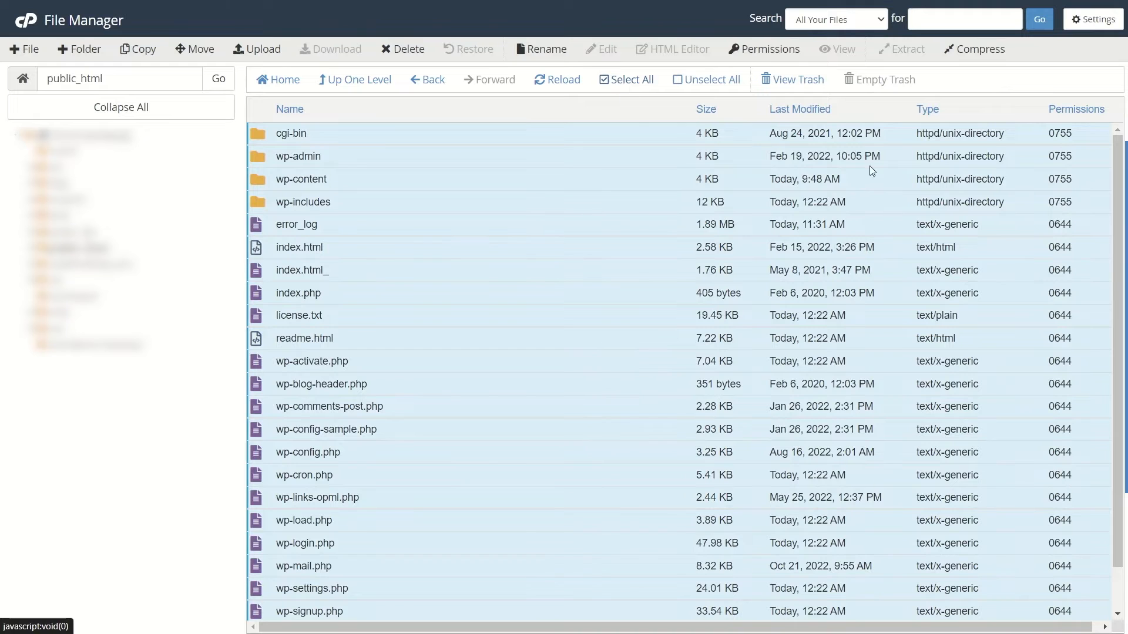
pyautogui.click(976, 52)
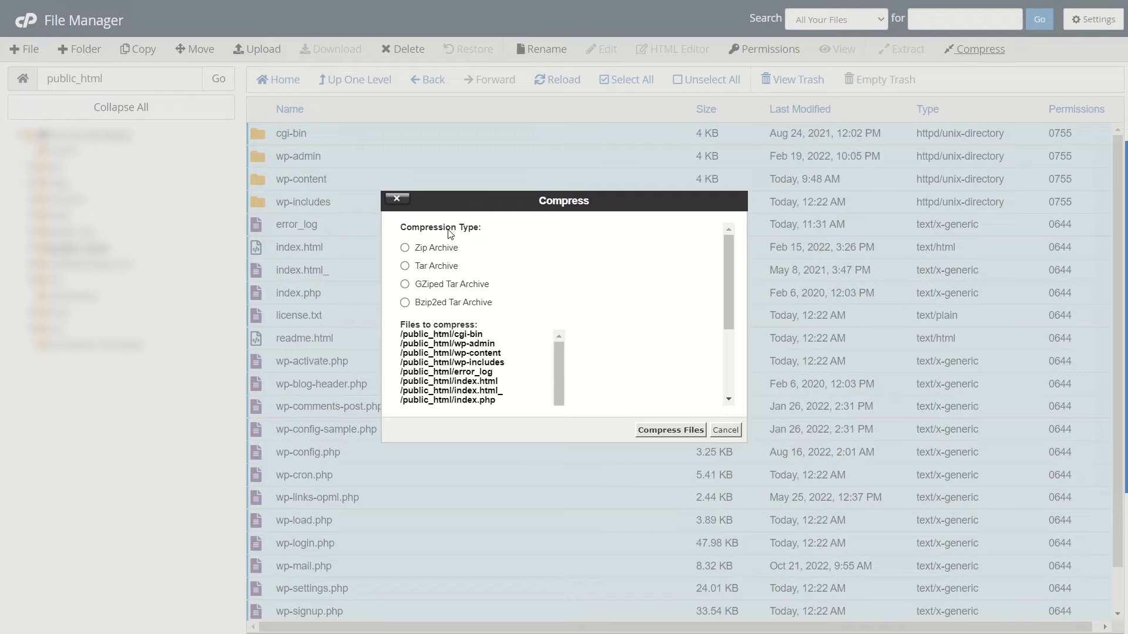
pyautogui.scroll(-2, 425, 254)
pyautogui.scroll(2, 426, 255)
pyautogui.click(402, 248)
pyautogui.click(661, 433)
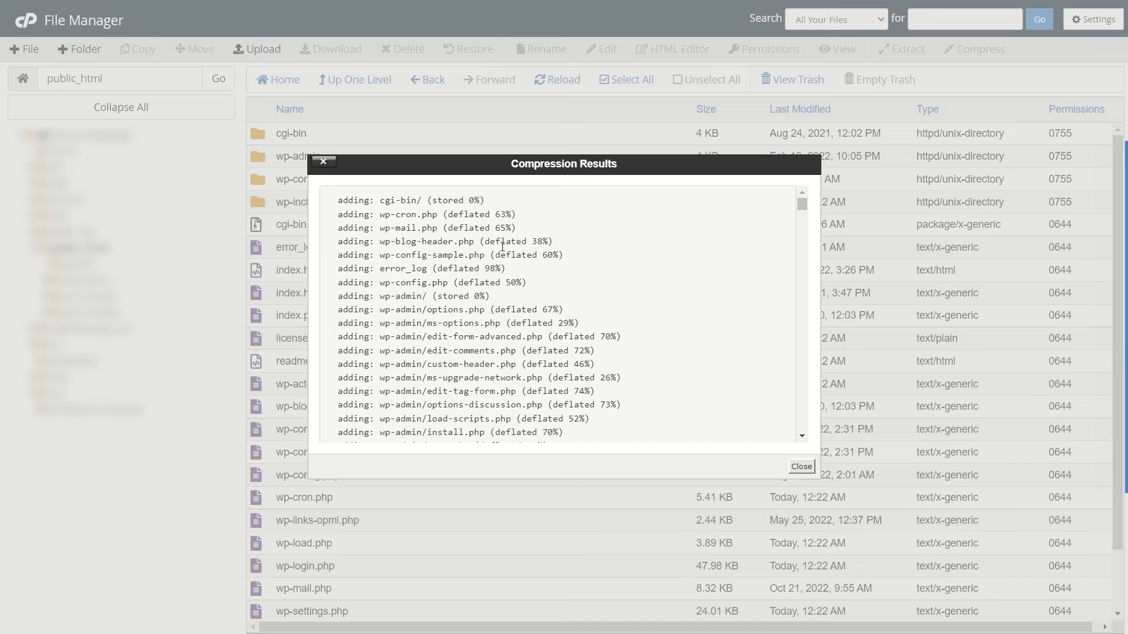
pyautogui.click(801, 467)
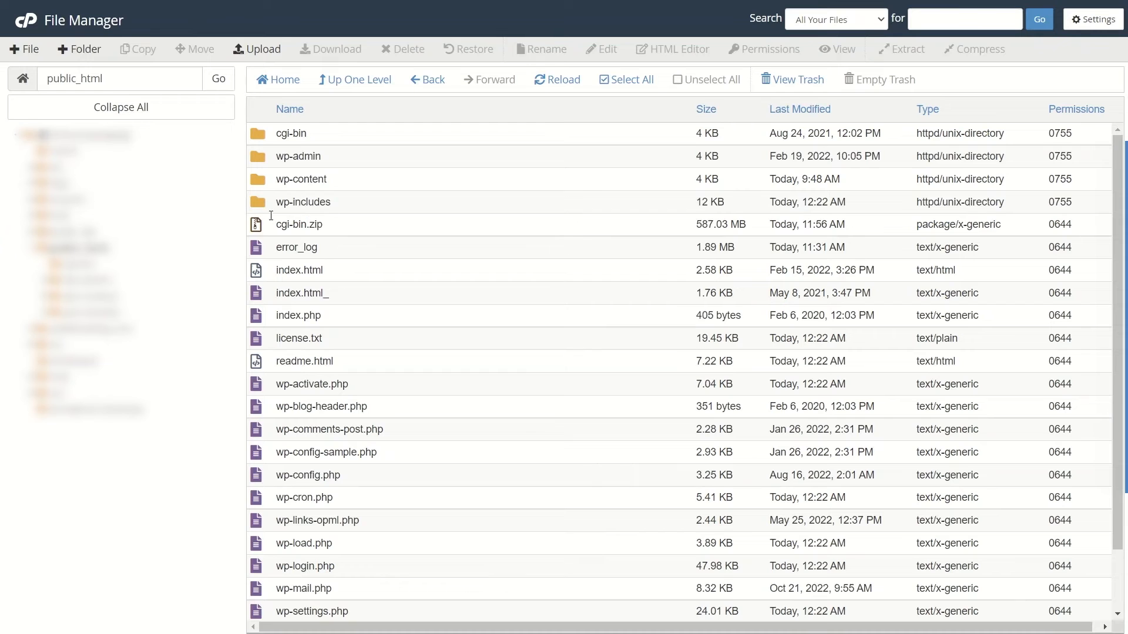
# Download the cgi-bin.zip archive from the public_html folder.
pyautogui.click(414, 207)
pyautogui.rightClick(335, 228)
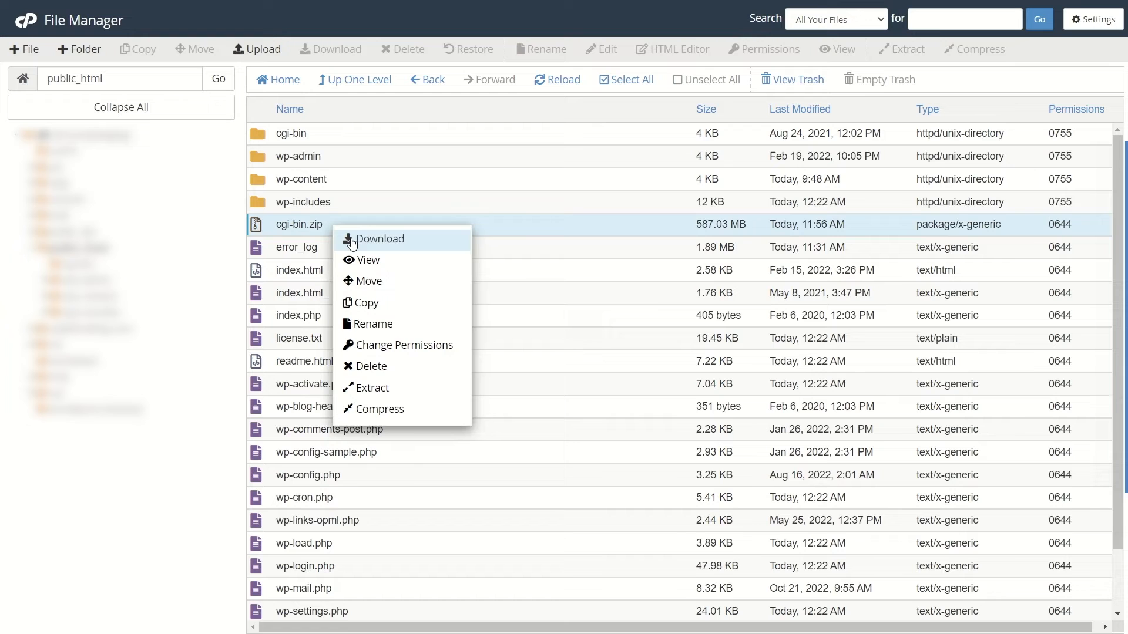
pyautogui.click(358, 239)
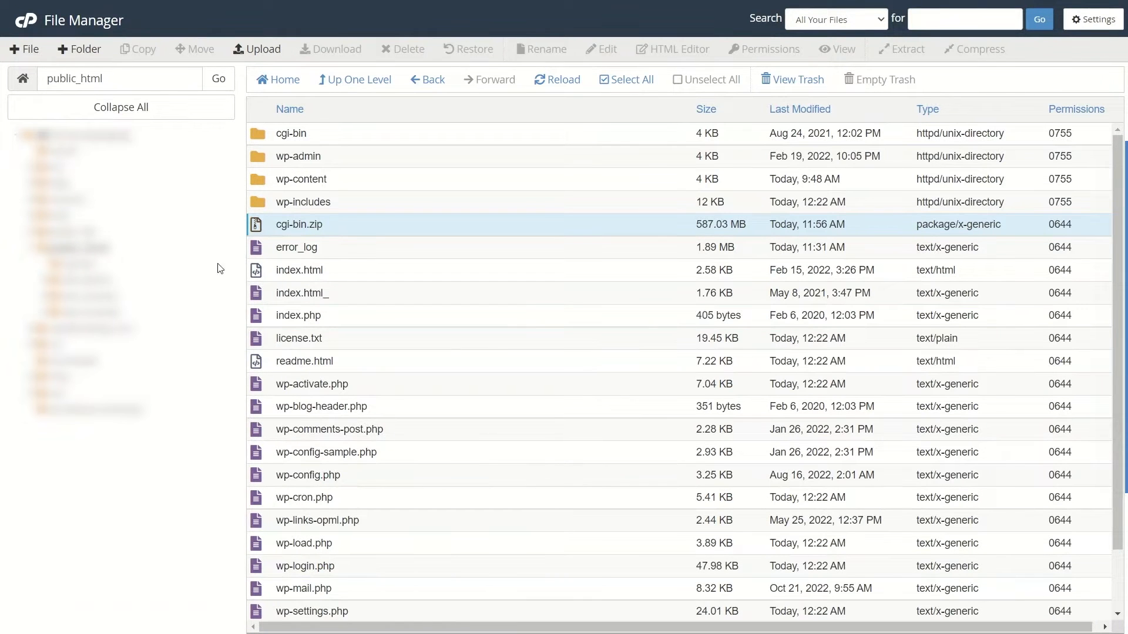
# Return to the cPanel tools and open the WordPress site's database in phpMyAdmin.
pyautogui.click(20, 26)
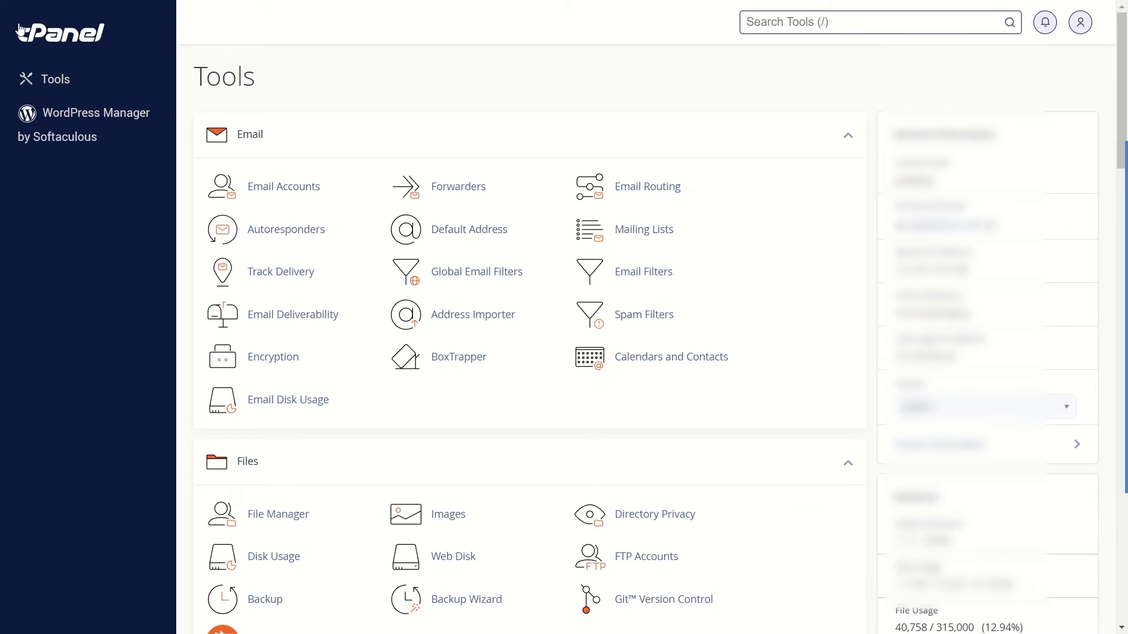
pyautogui.scroll(-6, 428, 252)
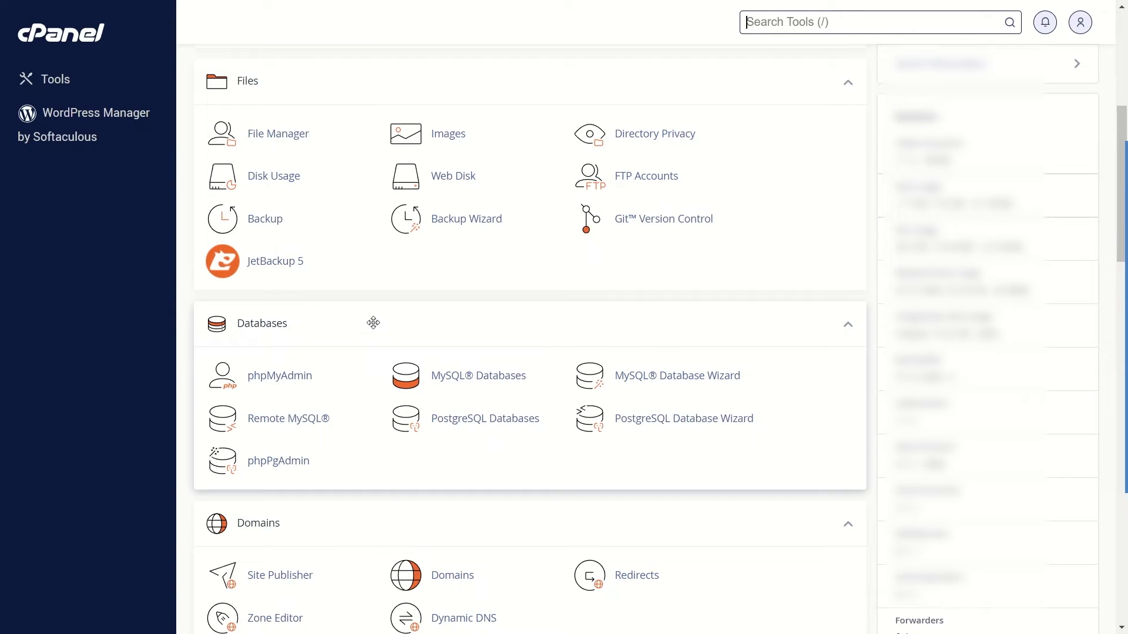
pyautogui.click(286, 387)
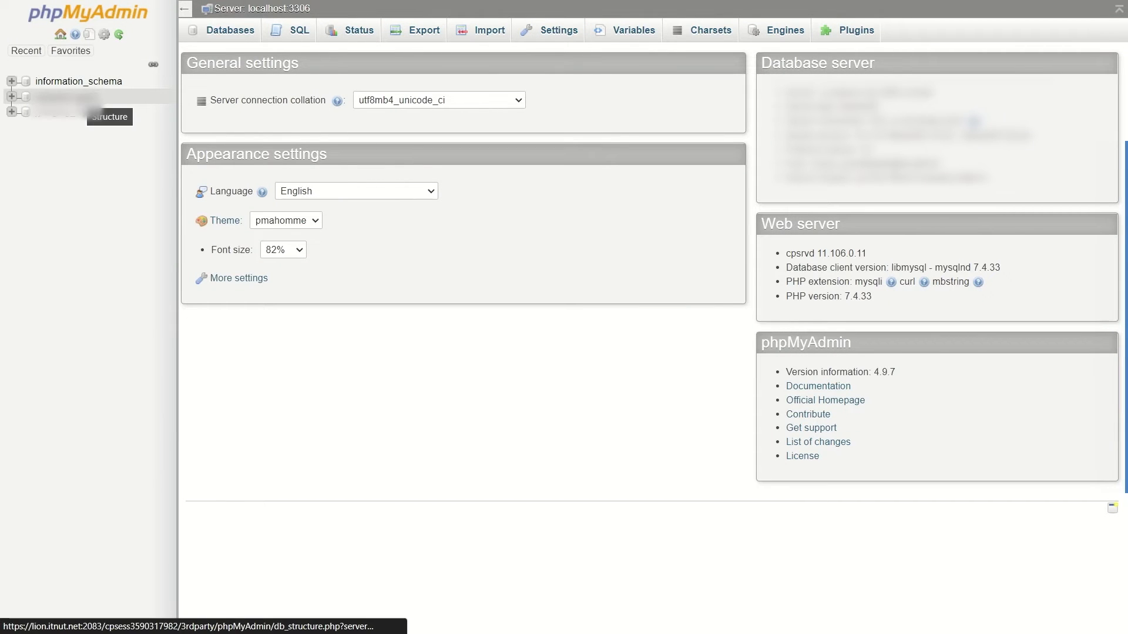
pyautogui.click(87, 97)
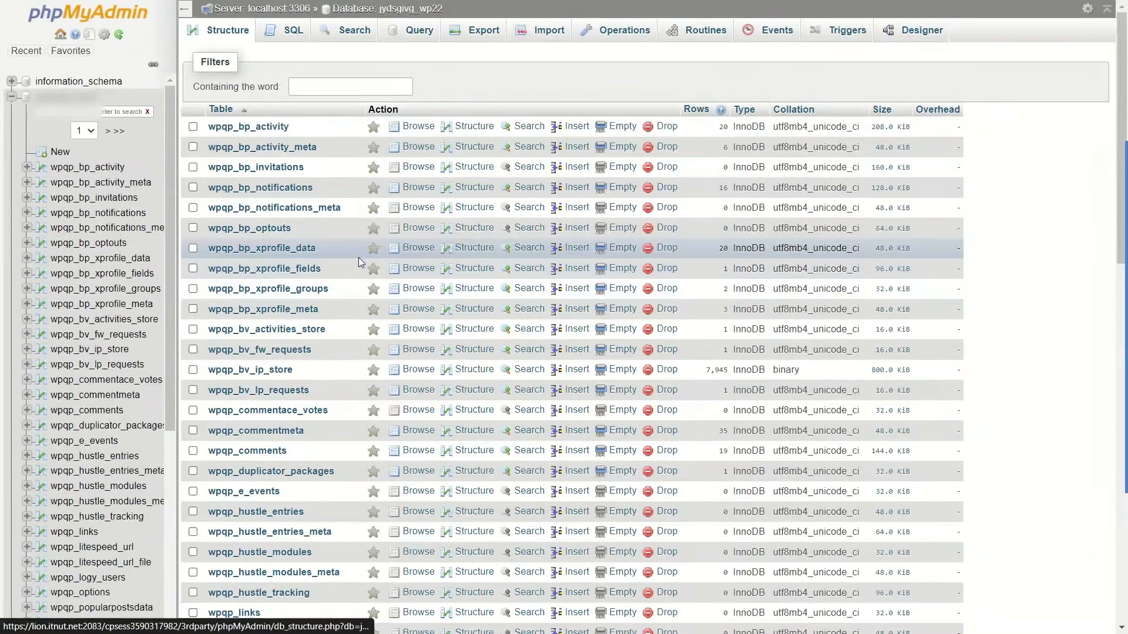
# Export the site's database with the Quick export method in SQL format.
pyautogui.click(483, 35)
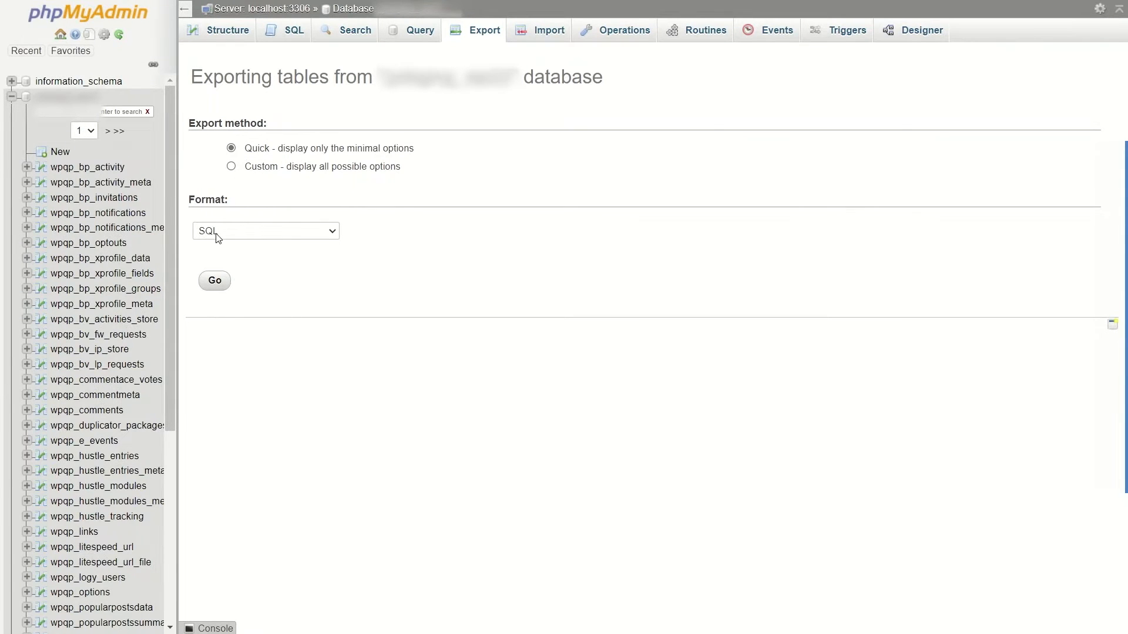
pyautogui.click(306, 230)
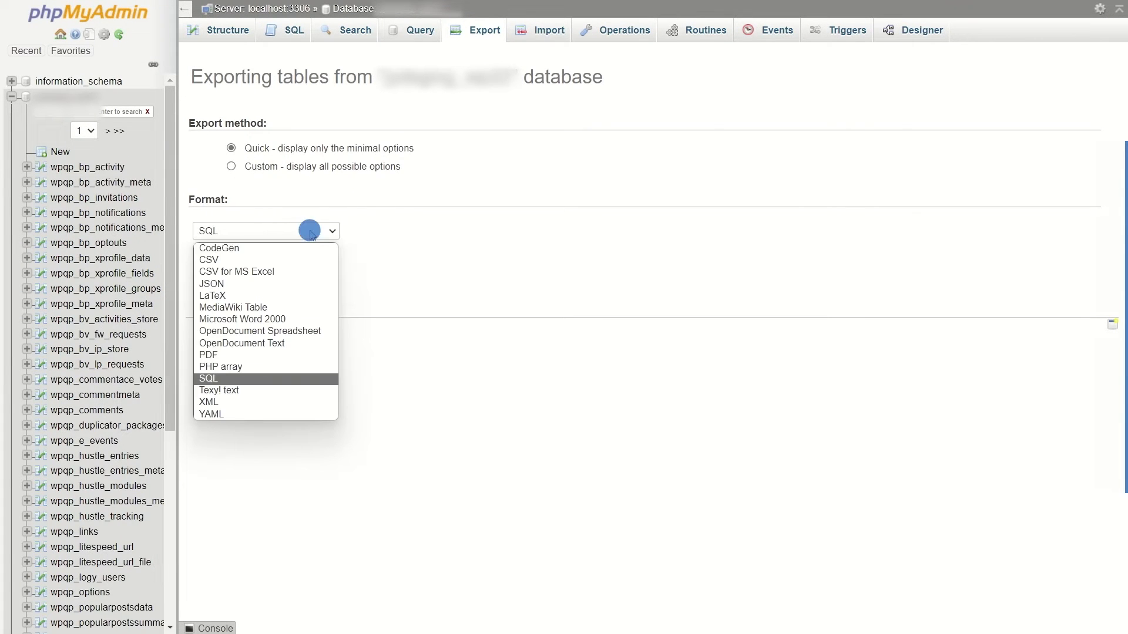
pyautogui.click(204, 380)
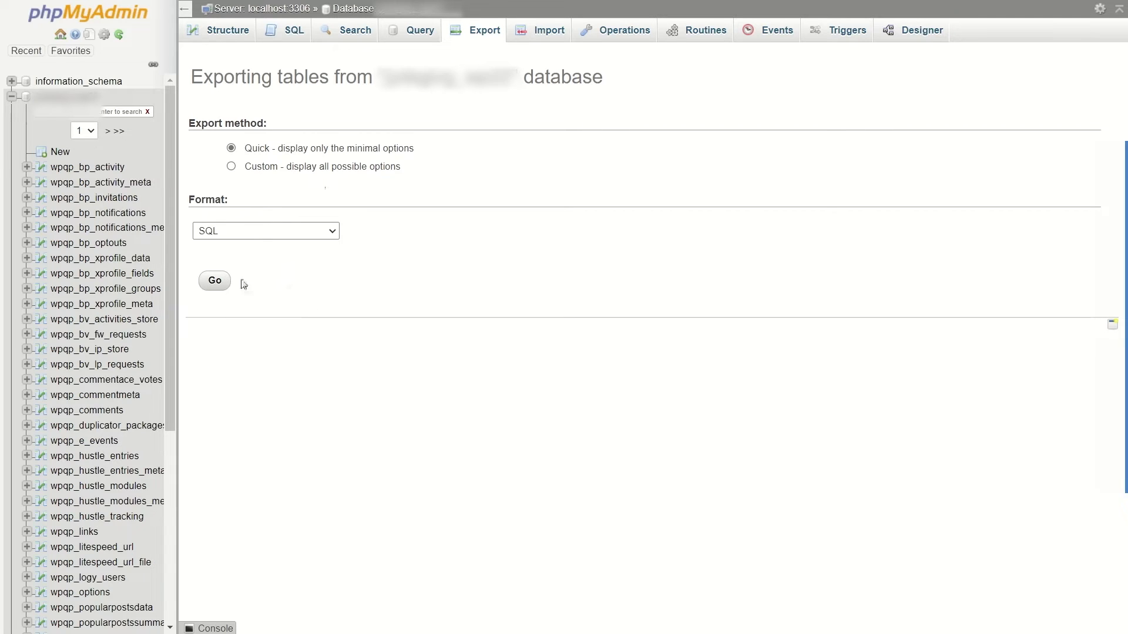
pyautogui.click(221, 284)
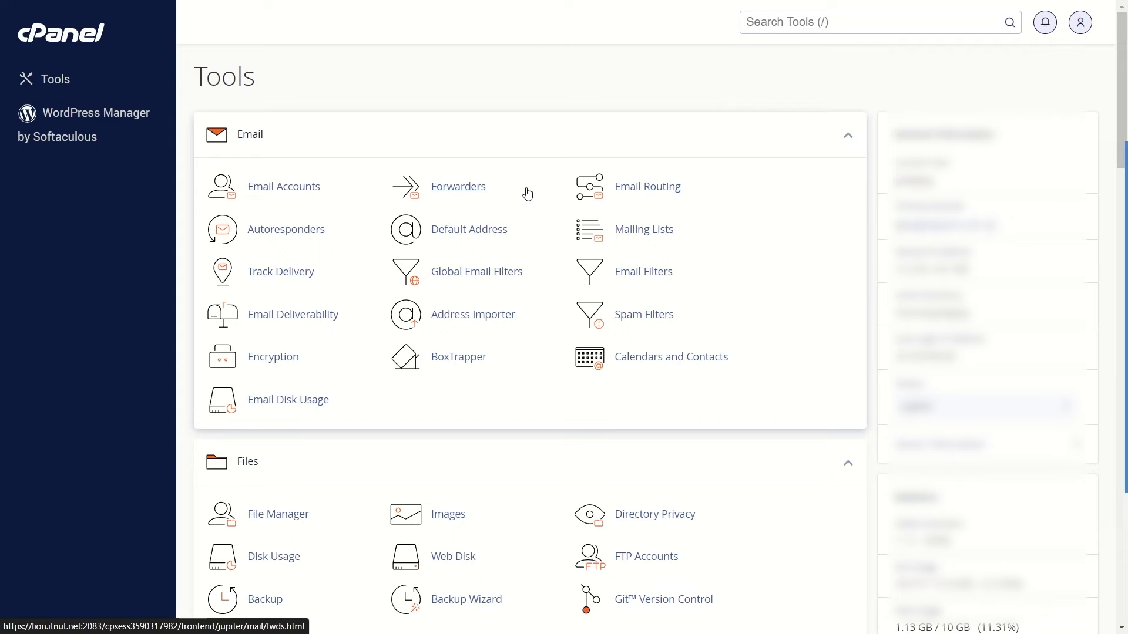
# Open the cPanel Backup Wizard and choose to create a full backup.
pyautogui.scroll(-5, 521, 109)
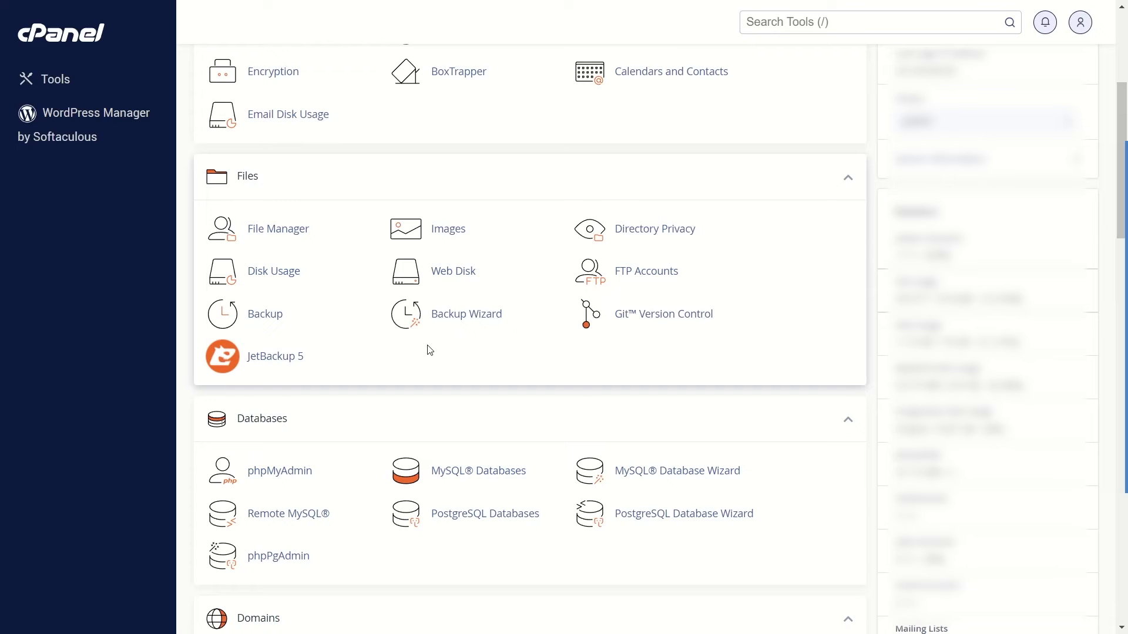
pyautogui.click(458, 319)
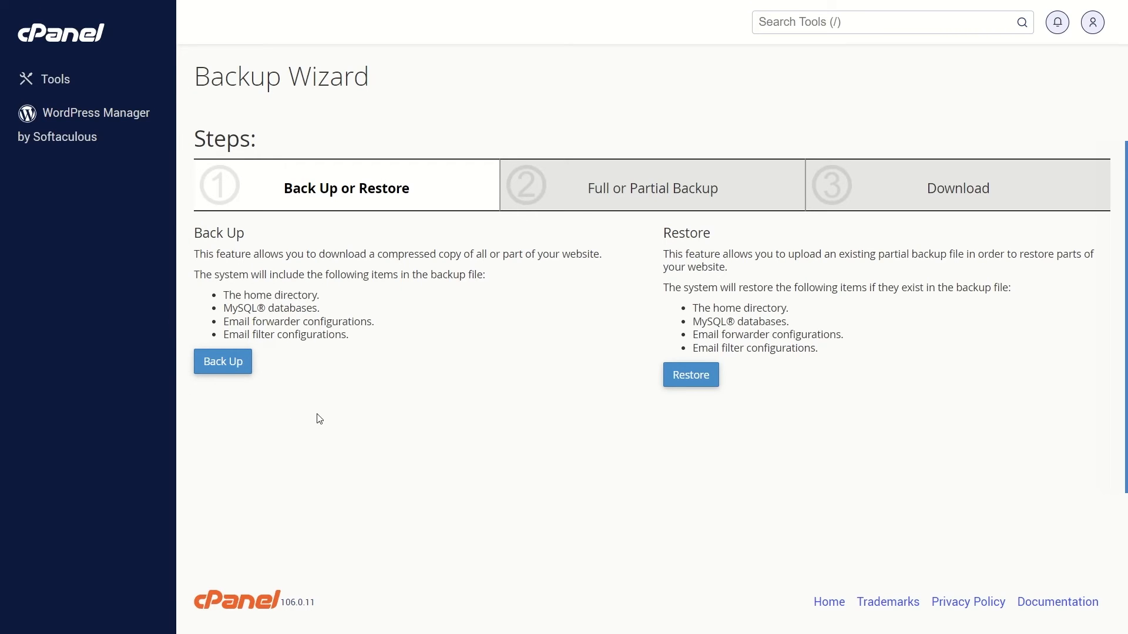
pyautogui.click(230, 371)
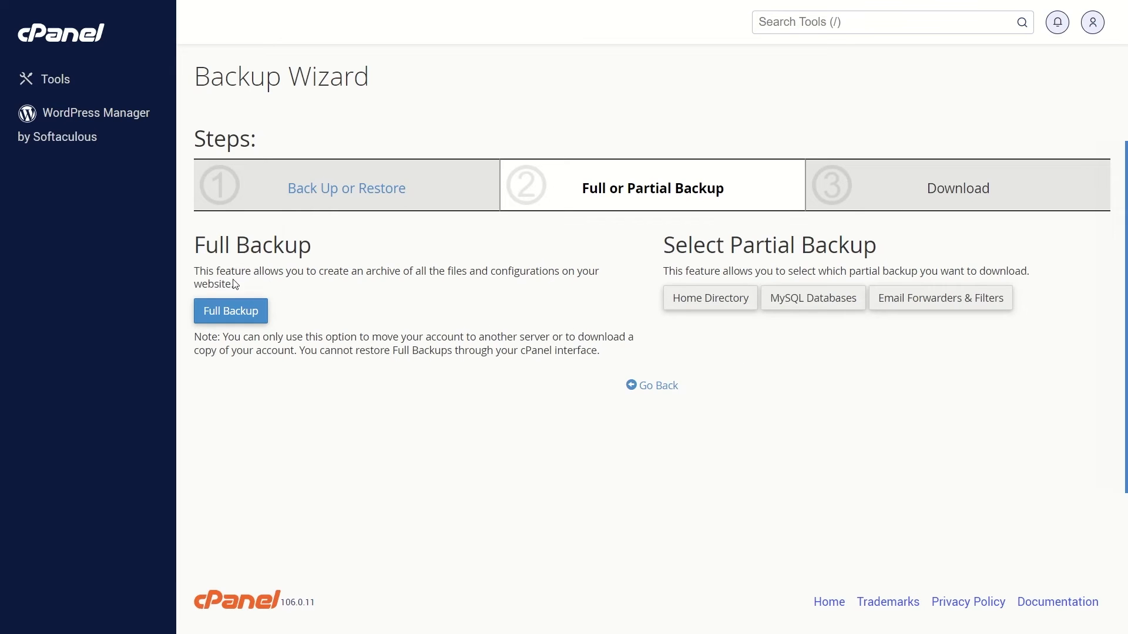
pyautogui.click(229, 317)
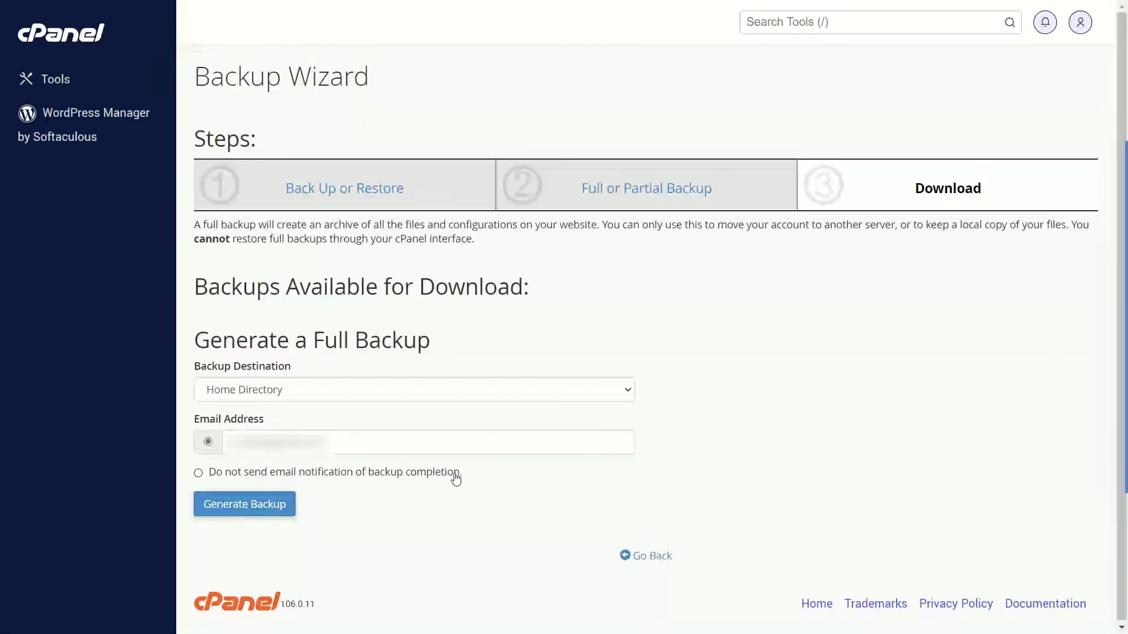
# Generate a full backup to the Home Directory without email notification of completion.
pyautogui.click(254, 473)
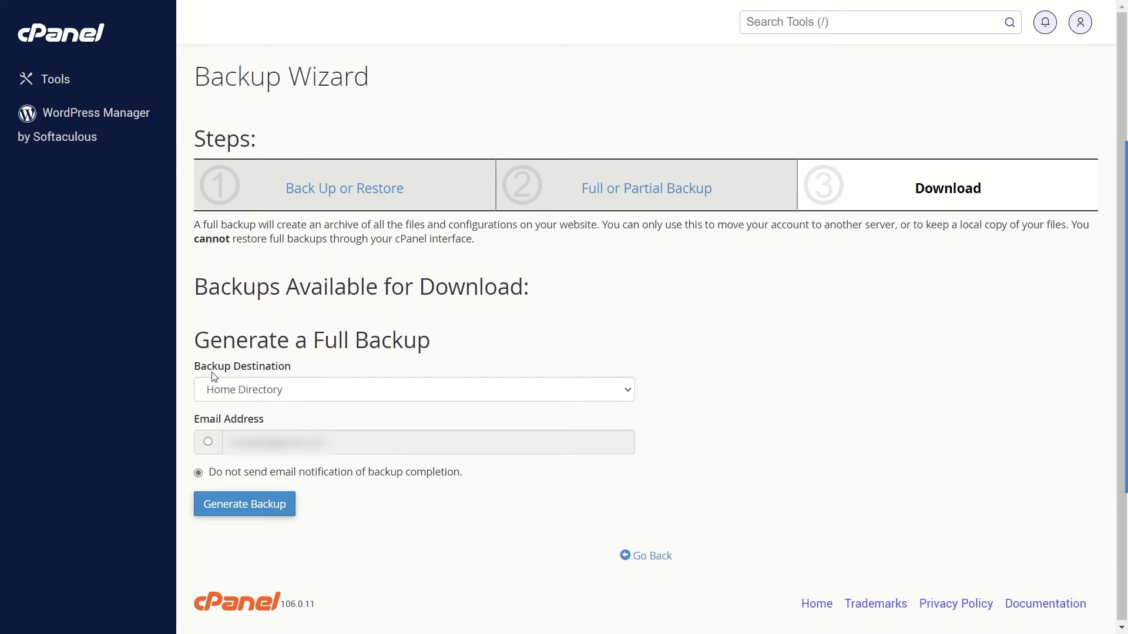
pyautogui.click(264, 393)
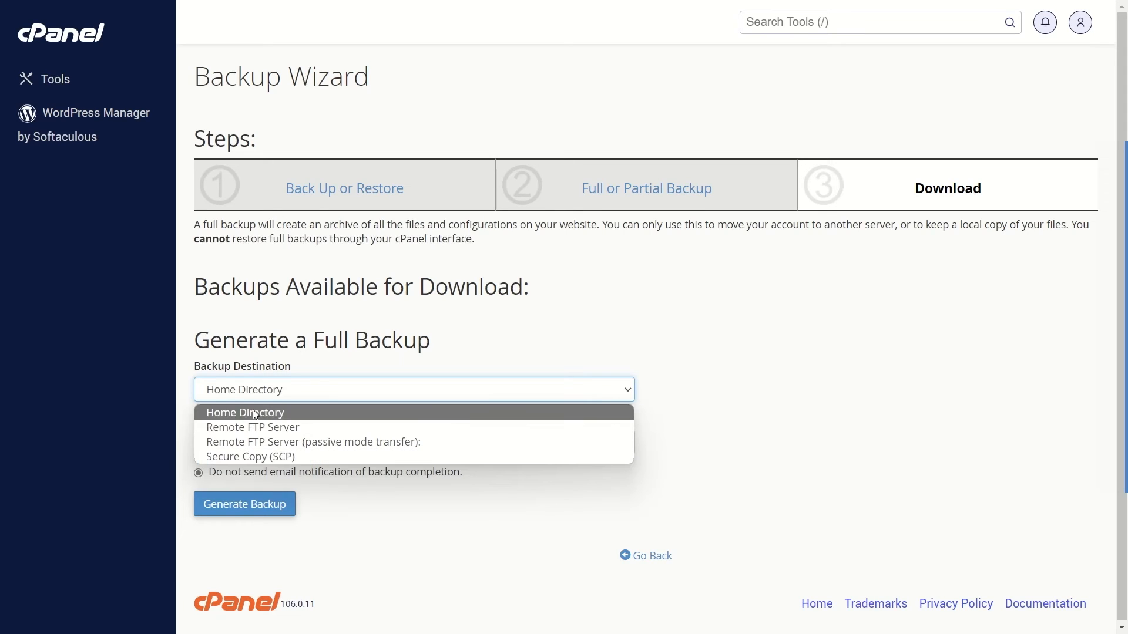
pyautogui.click(230, 414)
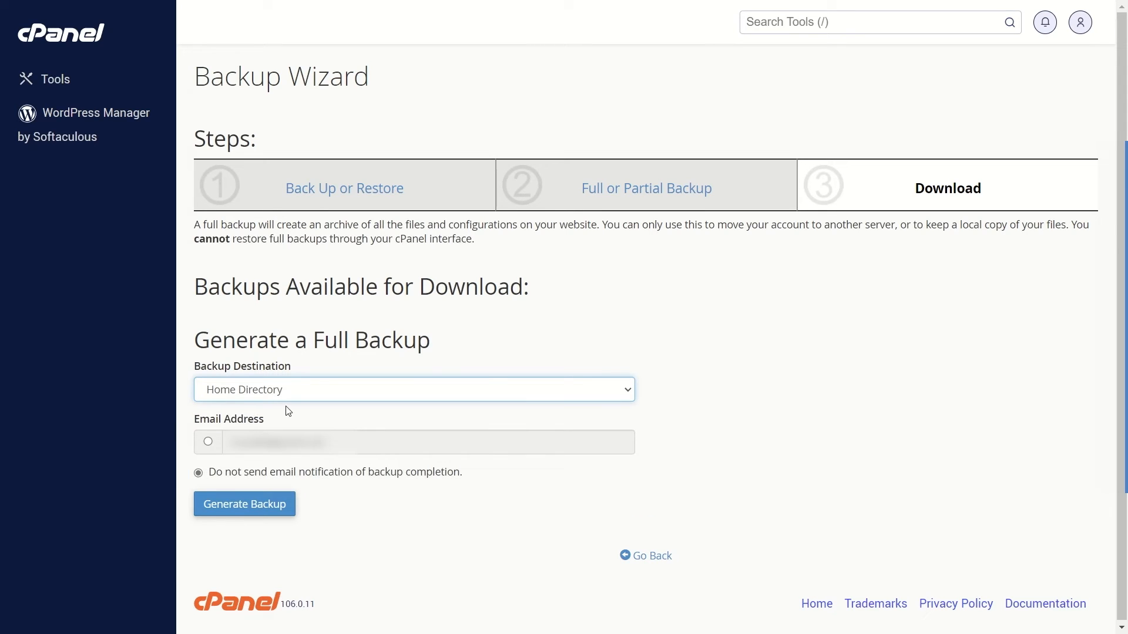
pyautogui.click(267, 514)
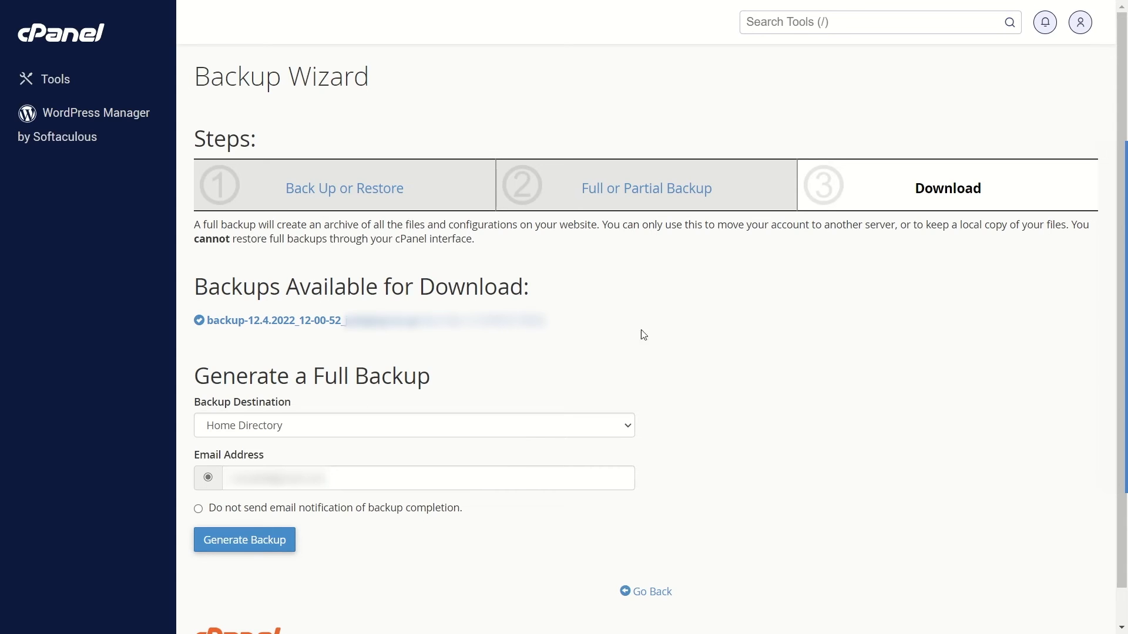
# Go back to the start of the Backup Wizard and view the Home Directory restore option.
pyautogui.click(661, 593)
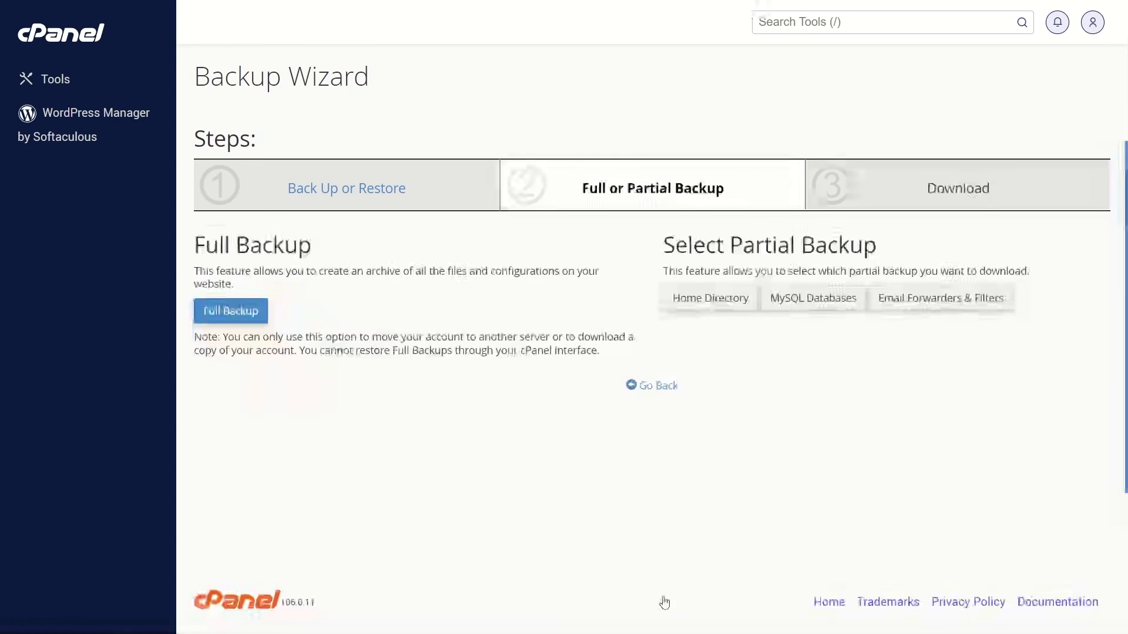
pyautogui.click(650, 386)
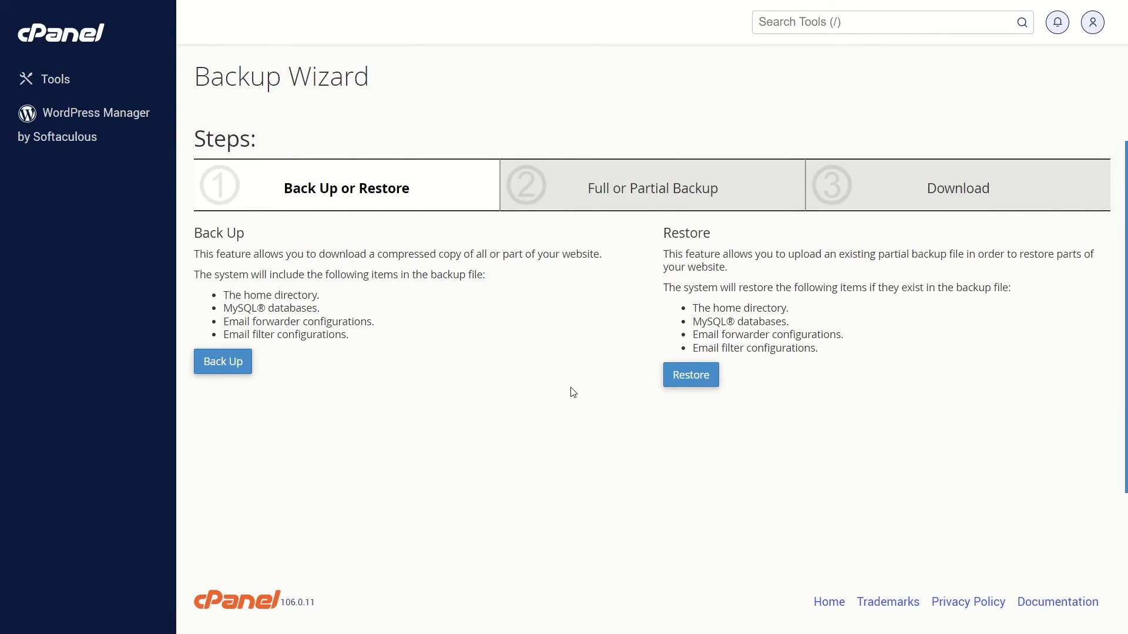
pyautogui.click(689, 377)
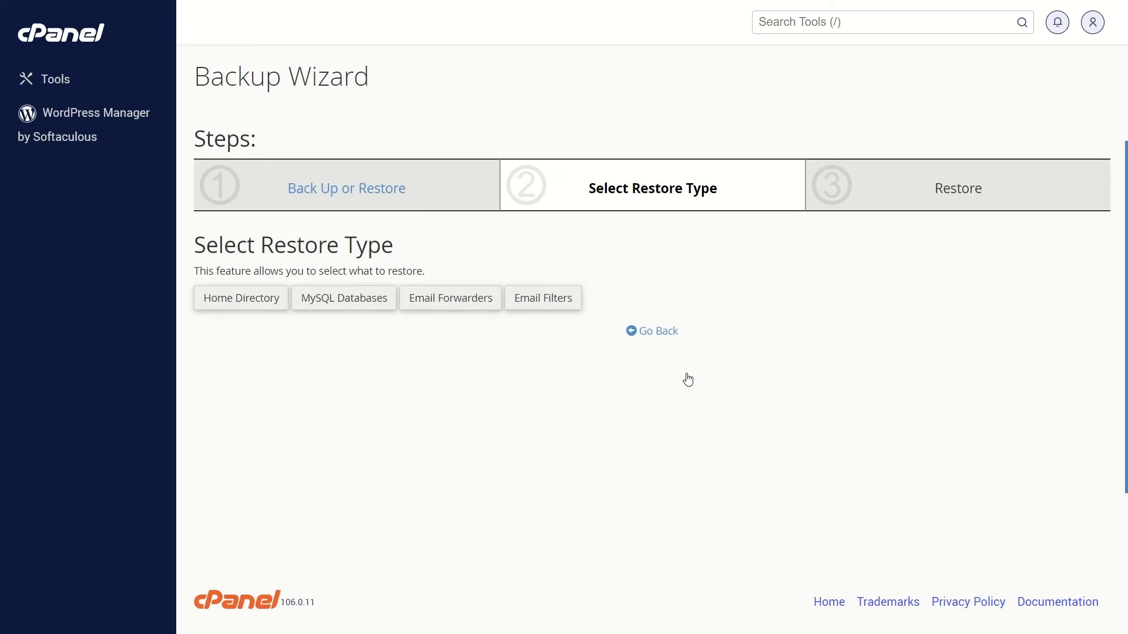
pyautogui.click(238, 303)
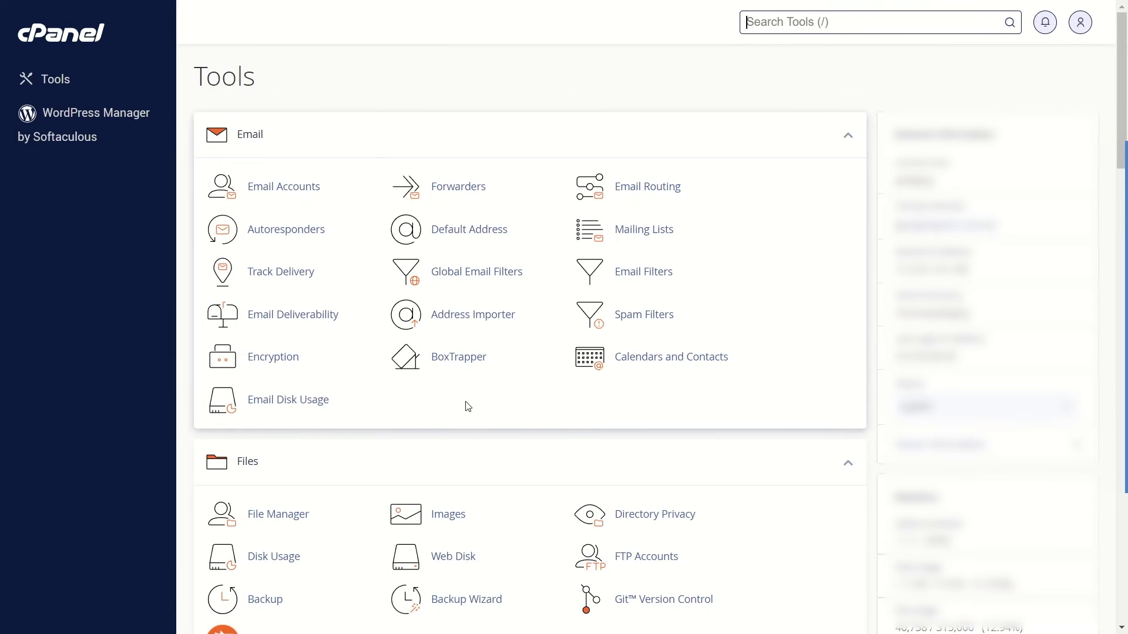
pyautogui.scroll(-2, 464, 404)
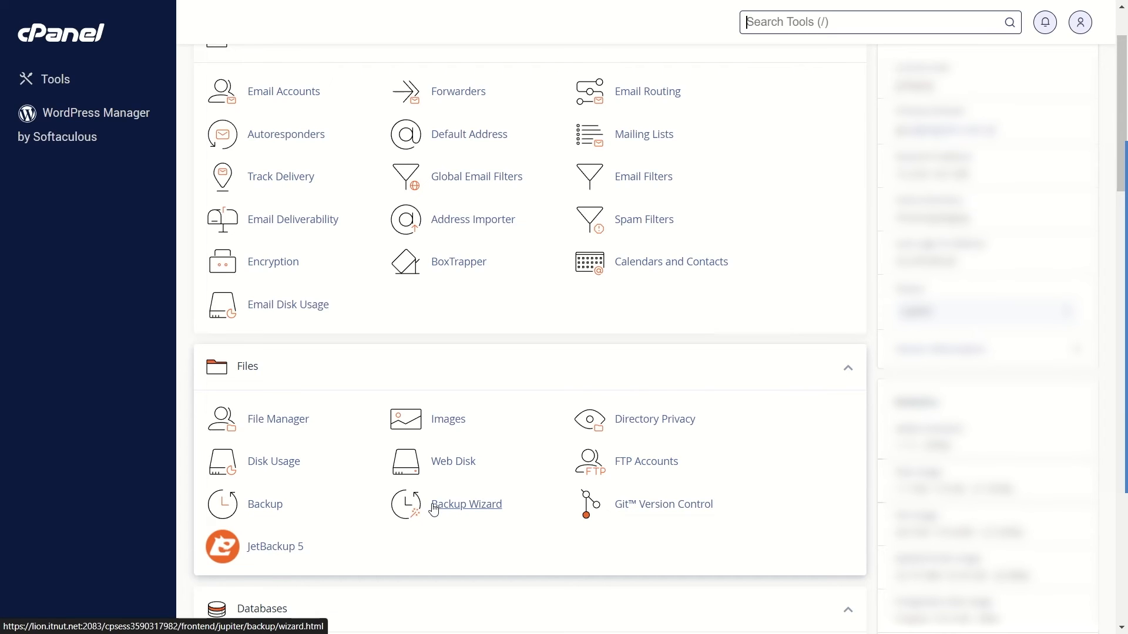
pyautogui.scroll(2, 422, 509)
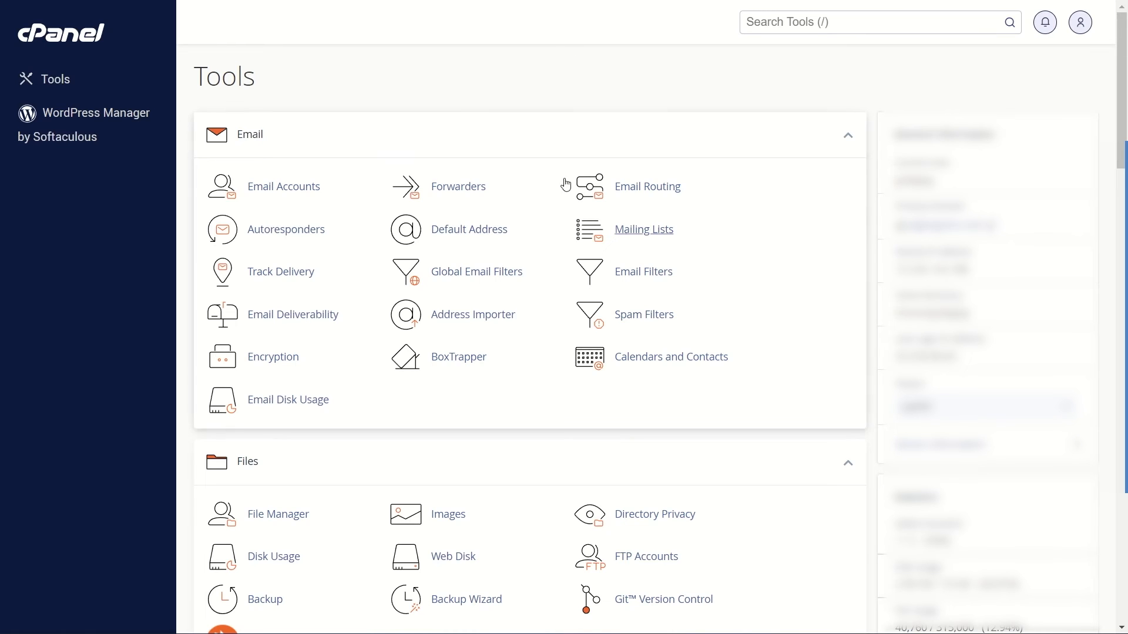
pyautogui.moveTo(473, 117); pyautogui.dragTo(511, 99)
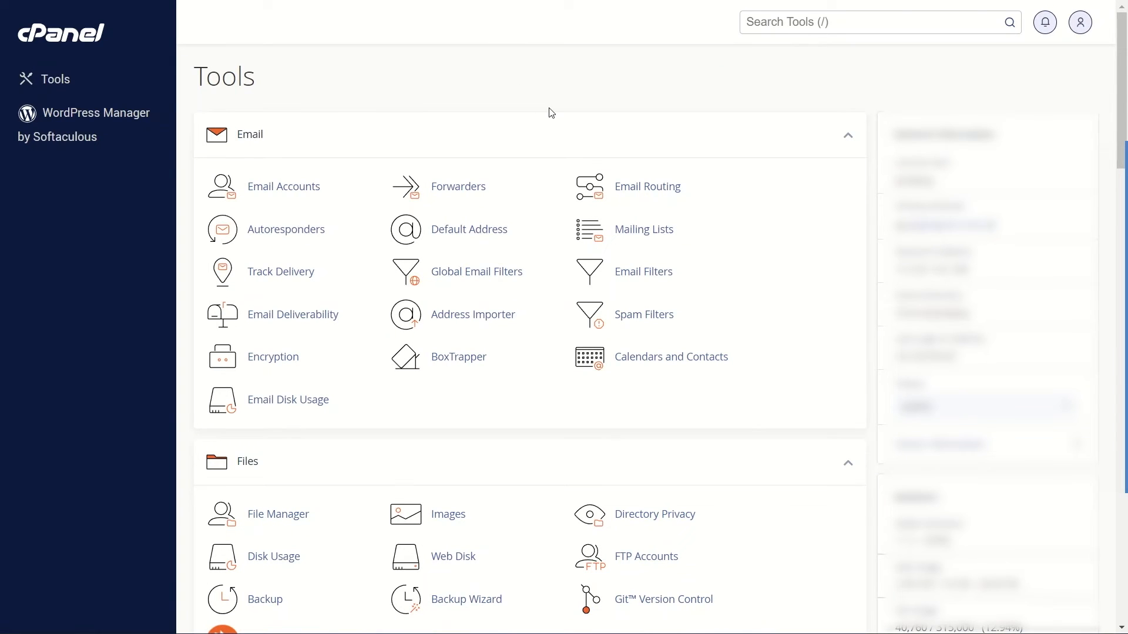
# Open WordPress Manager by Softaculous and expand the details of the first installation.
pyautogui.scroll(-6, 707, 179)
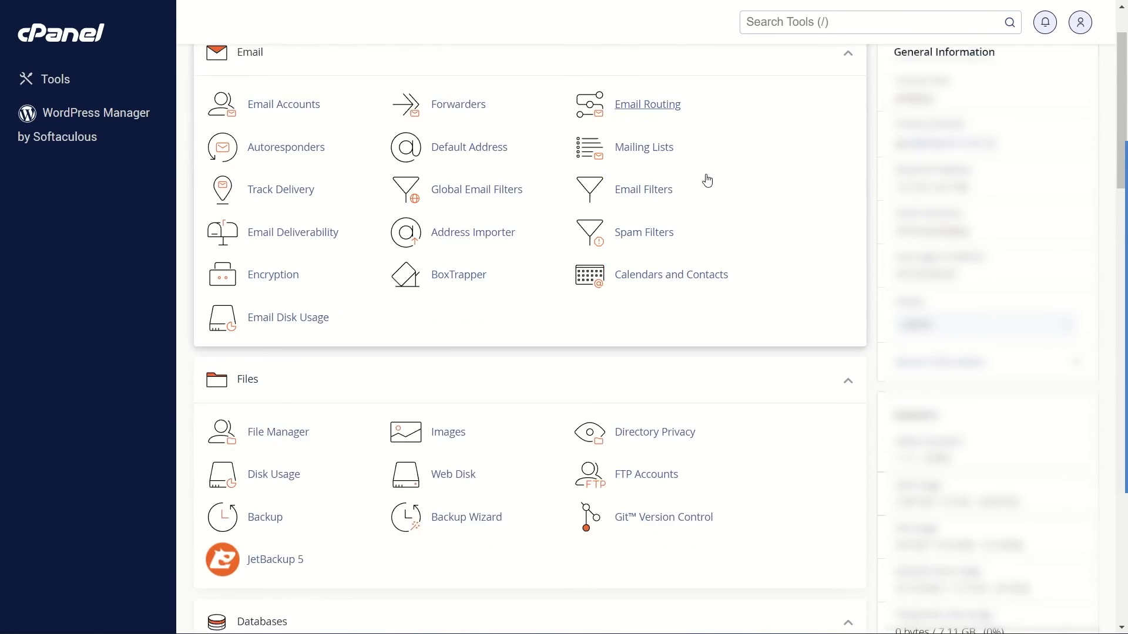
pyautogui.scroll(-6, 707, 178)
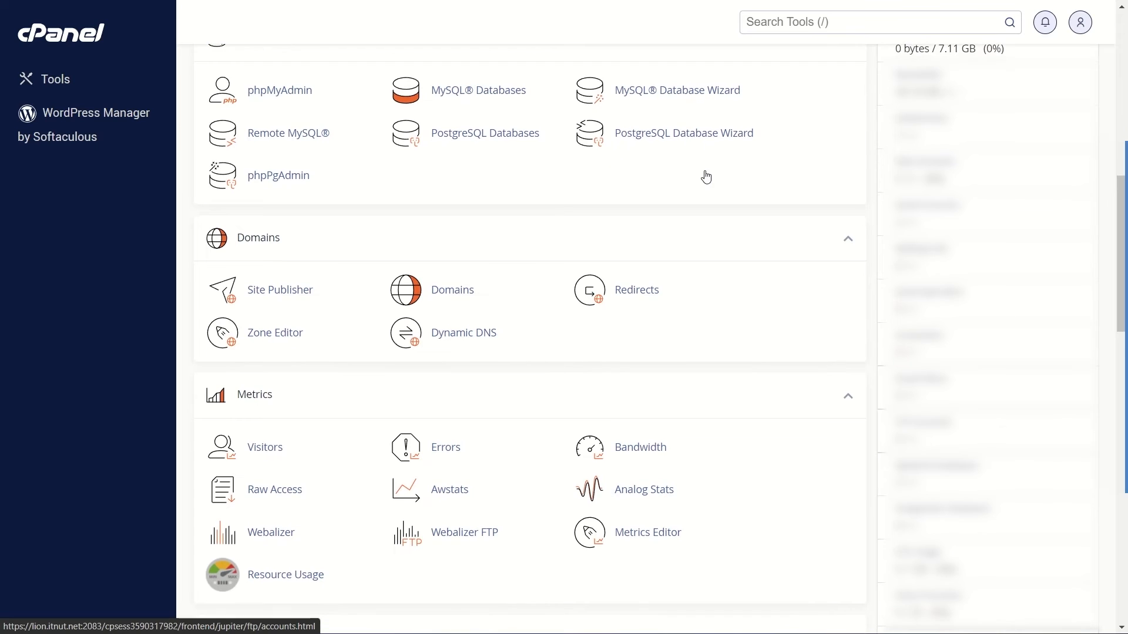
pyautogui.scroll(-8, 706, 178)
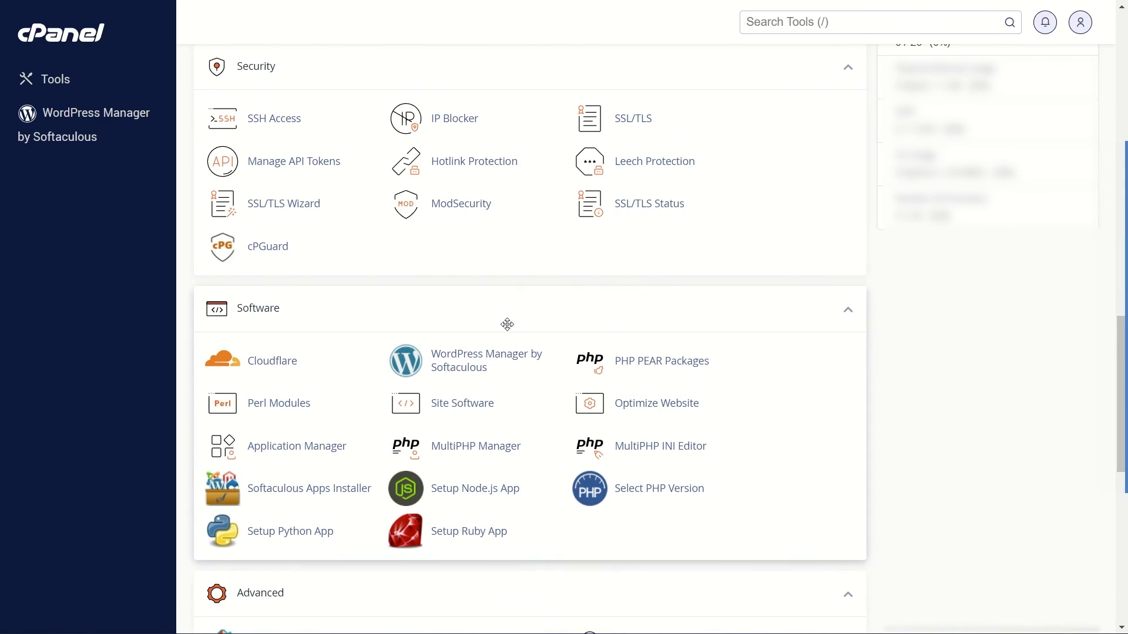
pyautogui.click(454, 374)
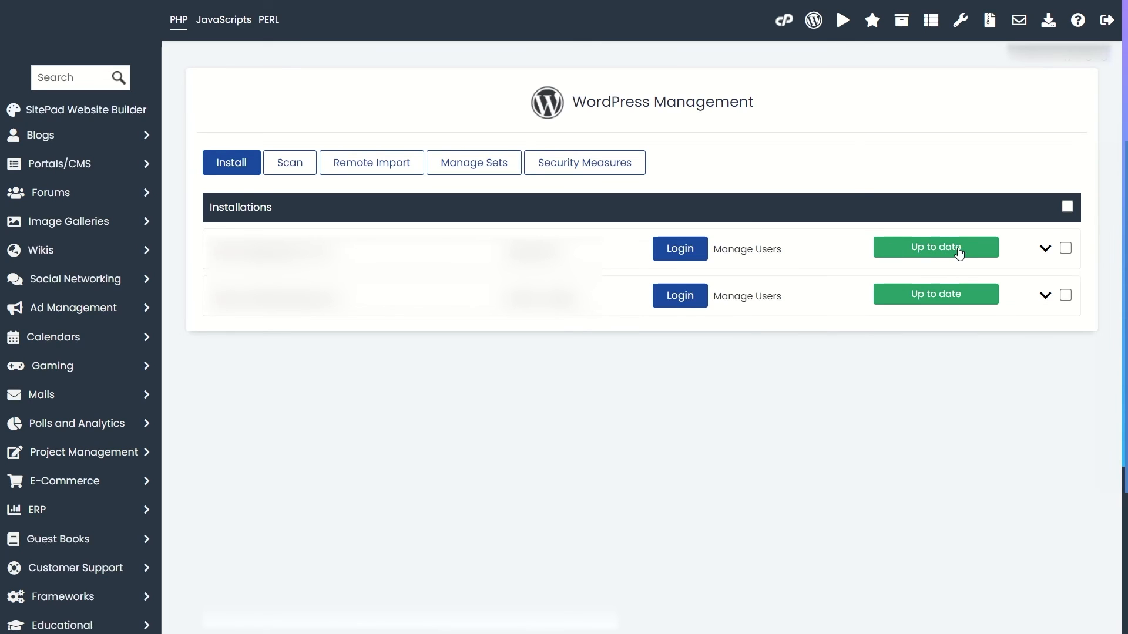
pyautogui.click(936, 254)
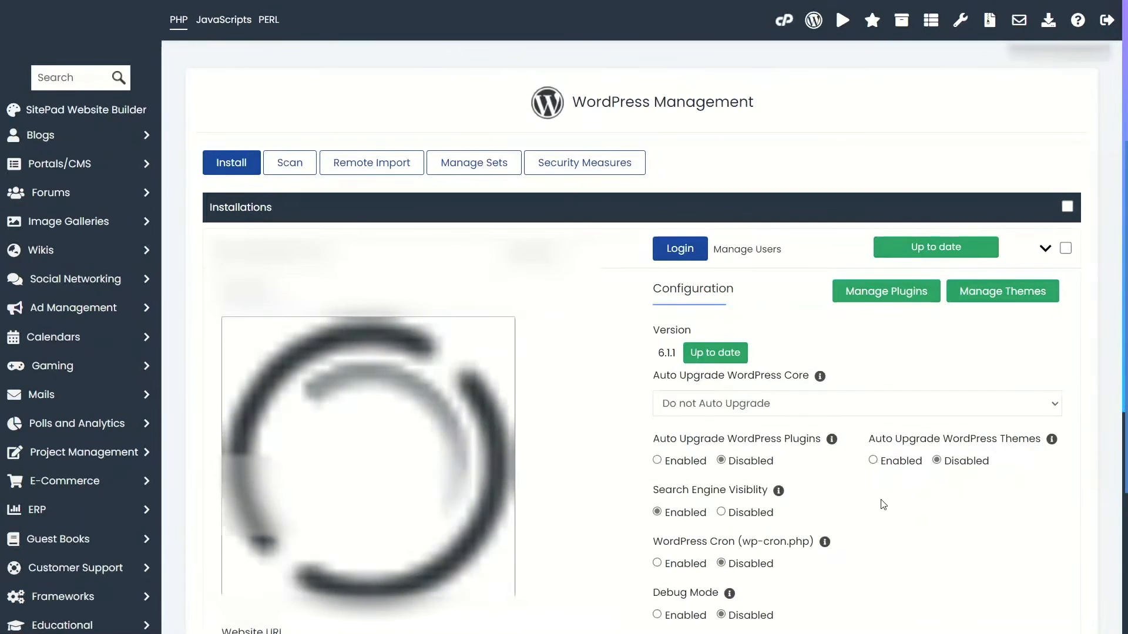
# Start uninstalling the first WordPress installation from its management options.
pyautogui.scroll(-6, 857, 477)
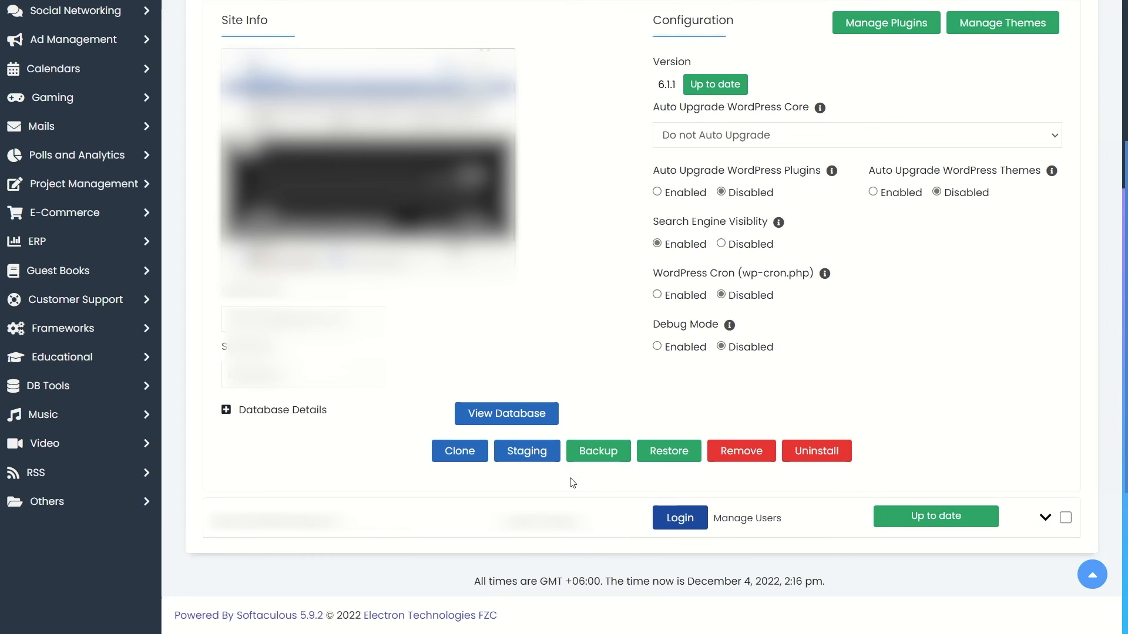
pyautogui.click(596, 457)
pyautogui.click(818, 455)
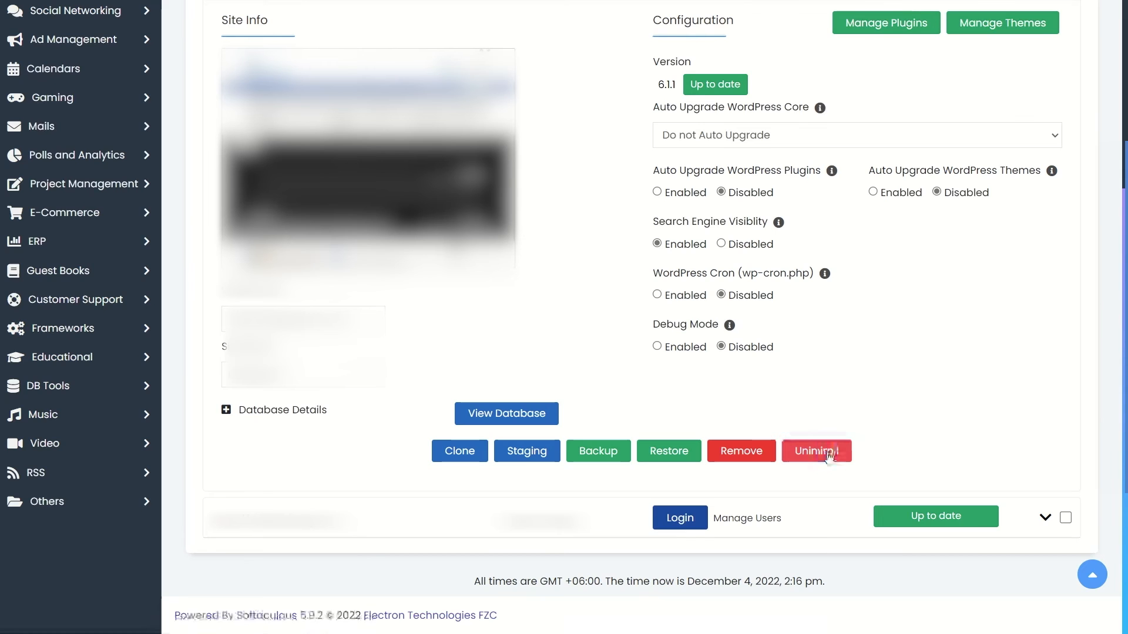
pyautogui.scroll(-5, 821, 448)
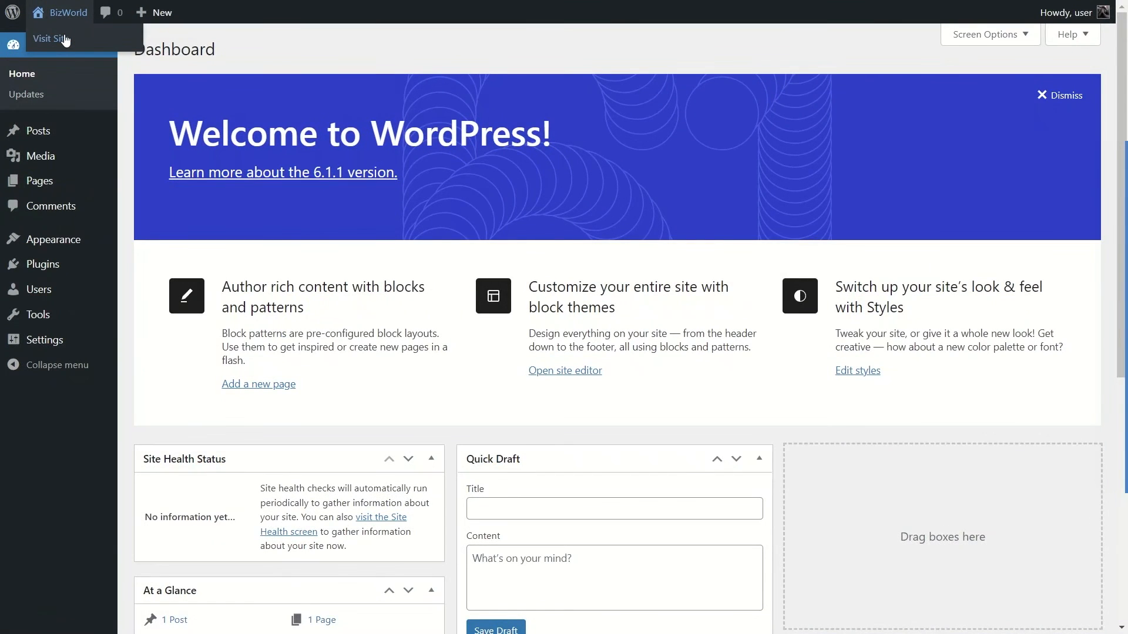
# Visit the BizWorld site from the WordPress dashboard and examine its home page.
pyautogui.click(66, 33)
pyautogui.scroll(-4, 239, 264)
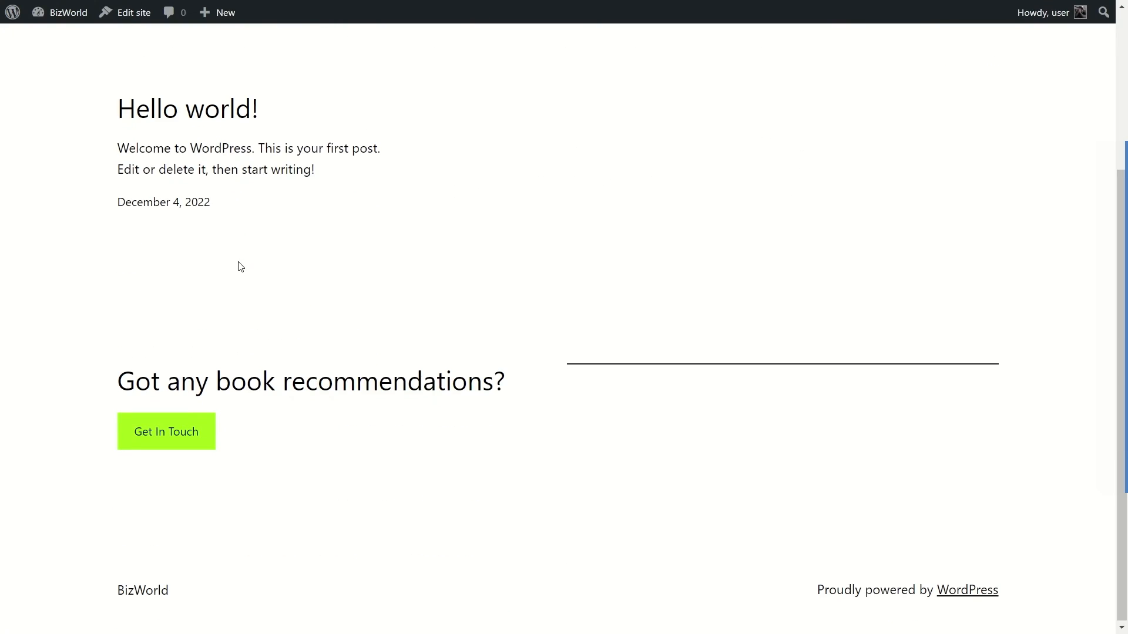
pyautogui.scroll(3, 241, 278)
pyautogui.scroll(1, 241, 278)
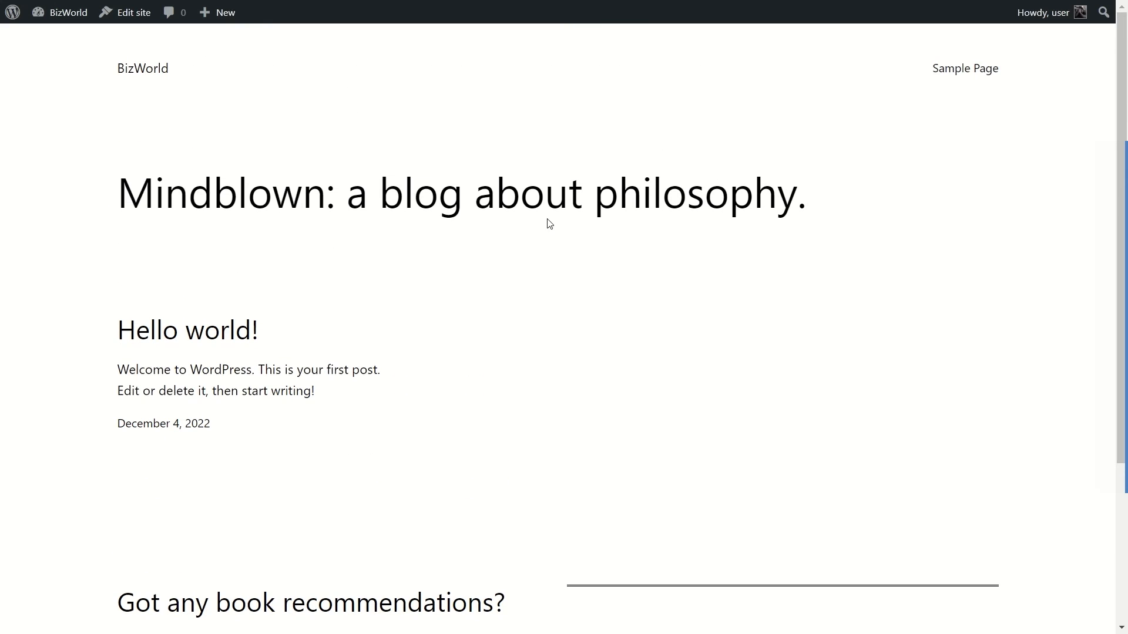
# Return to the WordPress dashboard, search the plugin directory for "Updraftplus", and install and activate the UpdraftPlus WordPress Backup Plugin.
pyautogui.moveTo(52, 16)
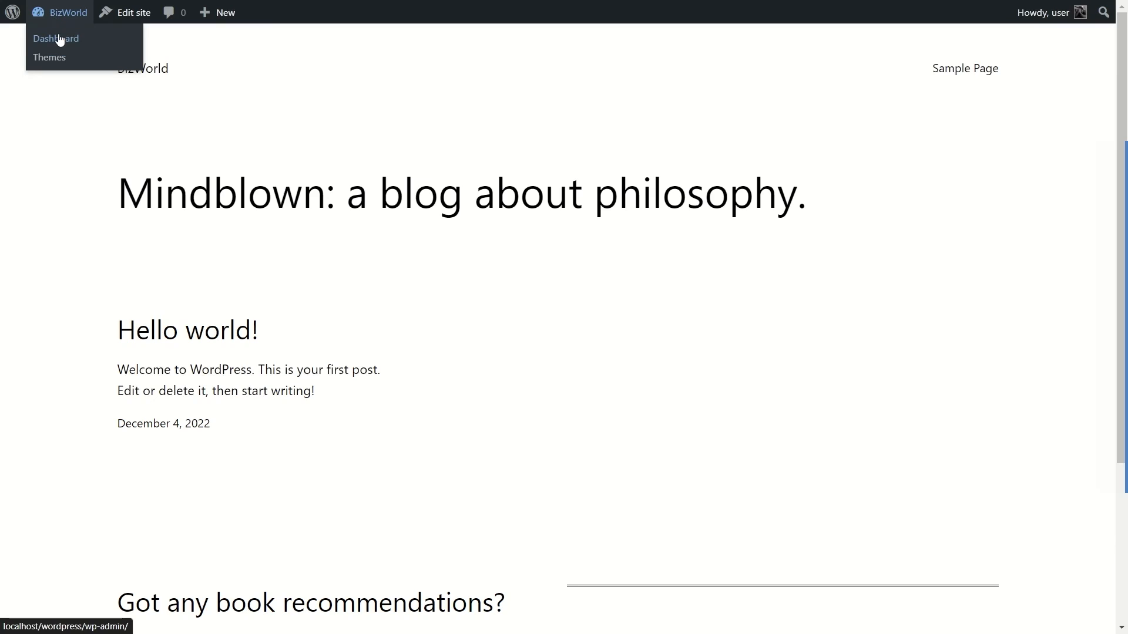
pyautogui.click(55, 37)
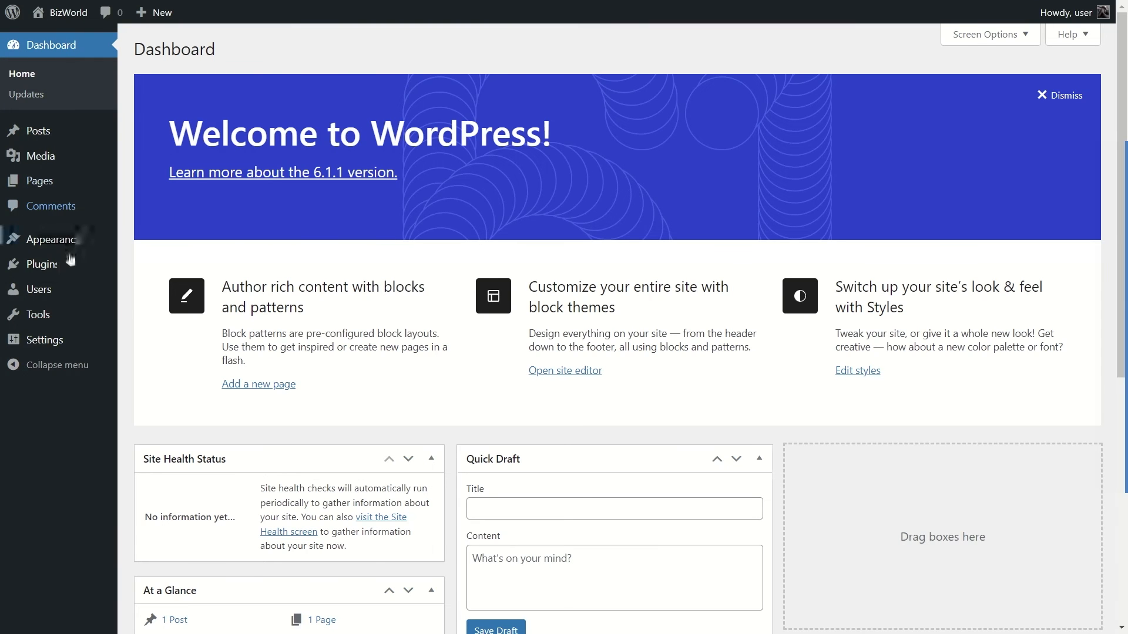
pyautogui.moveTo(47, 264)
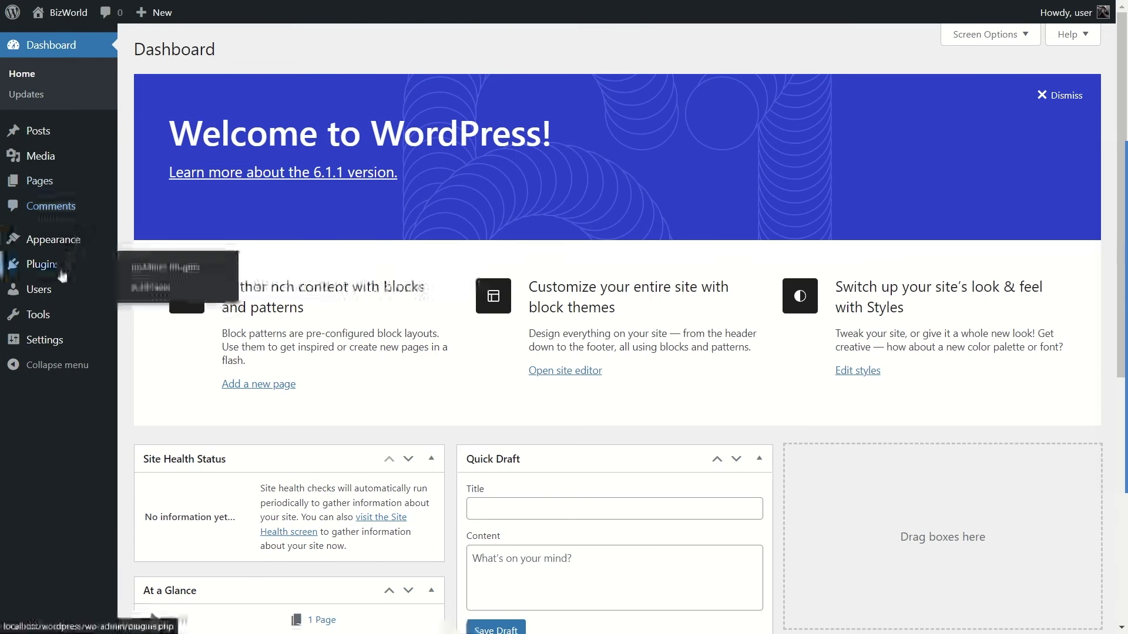
pyautogui.click(152, 289)
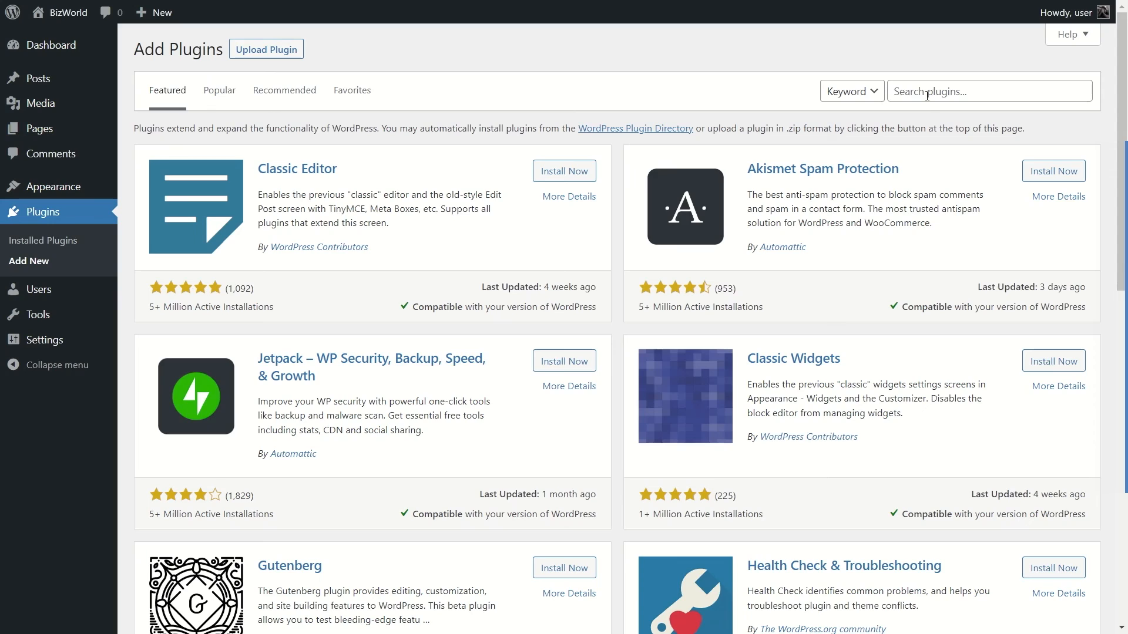
pyautogui.click(926, 95)
pyautogui.write('Updraftplus')
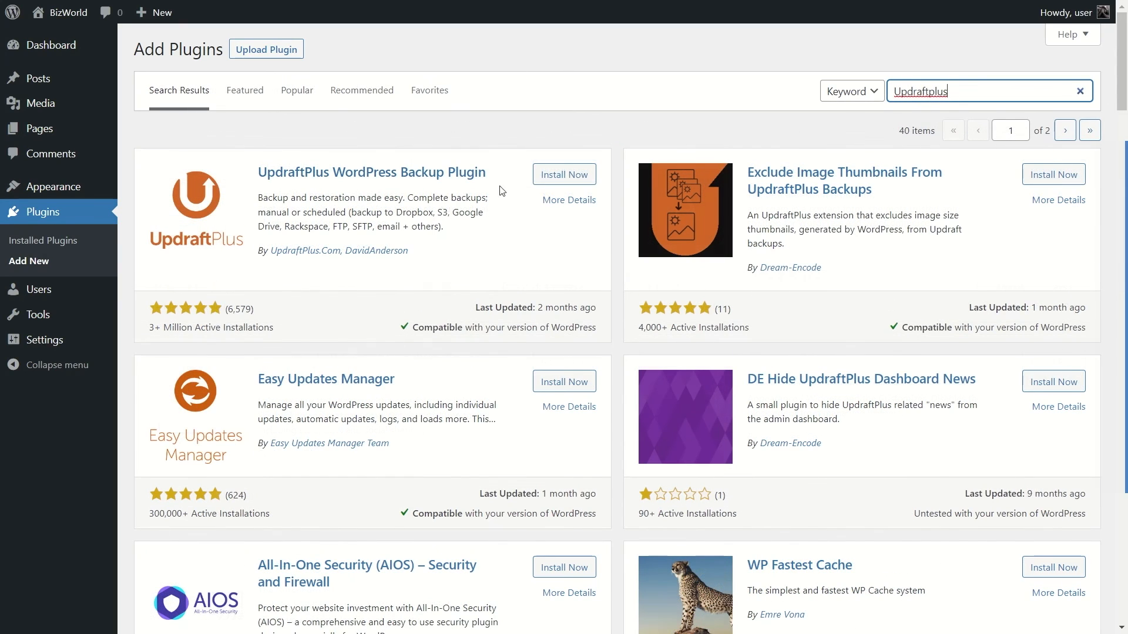
pyautogui.click(557, 180)
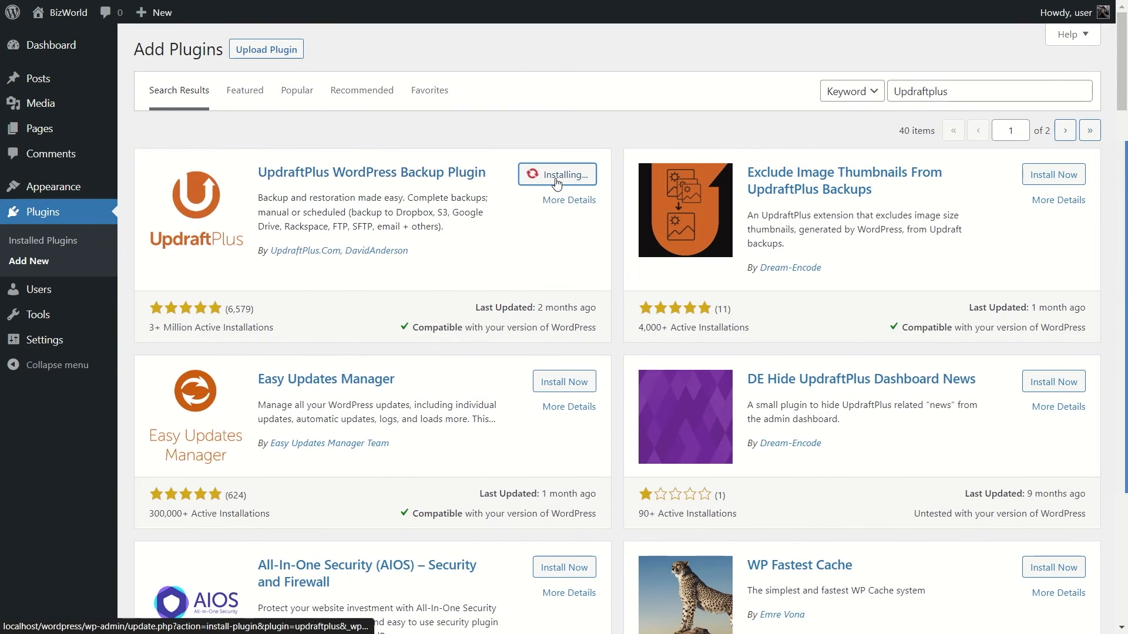
pyautogui.click(578, 182)
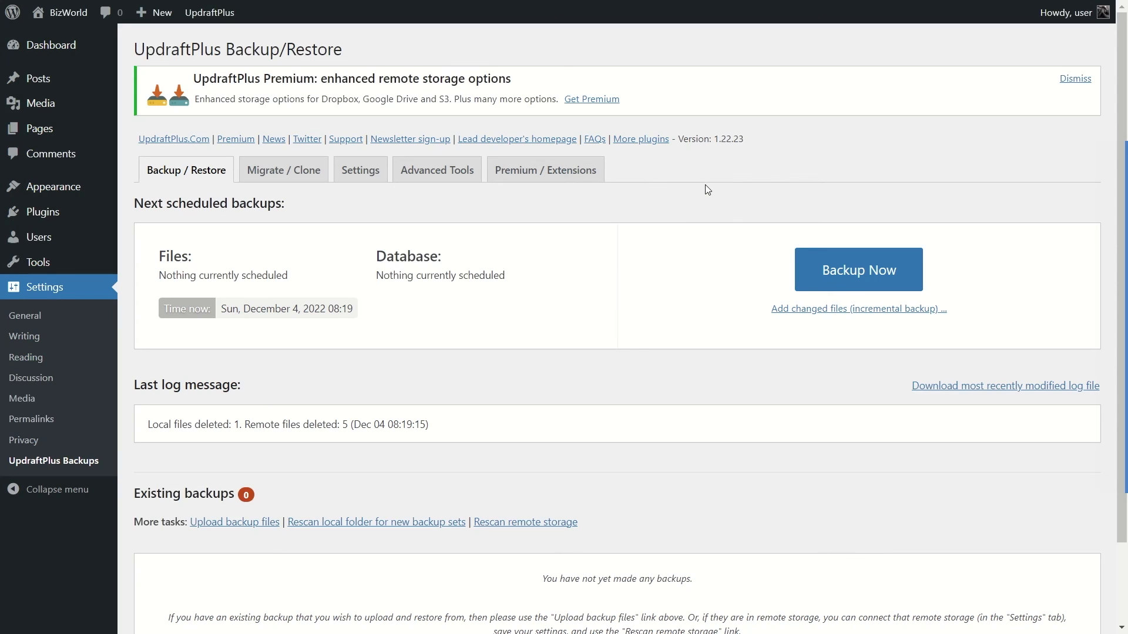
# Select Google Drive as the remote storage in the UpdraftPlus settings and authenticate it with Google.
pyautogui.scroll(-2, 561, 261)
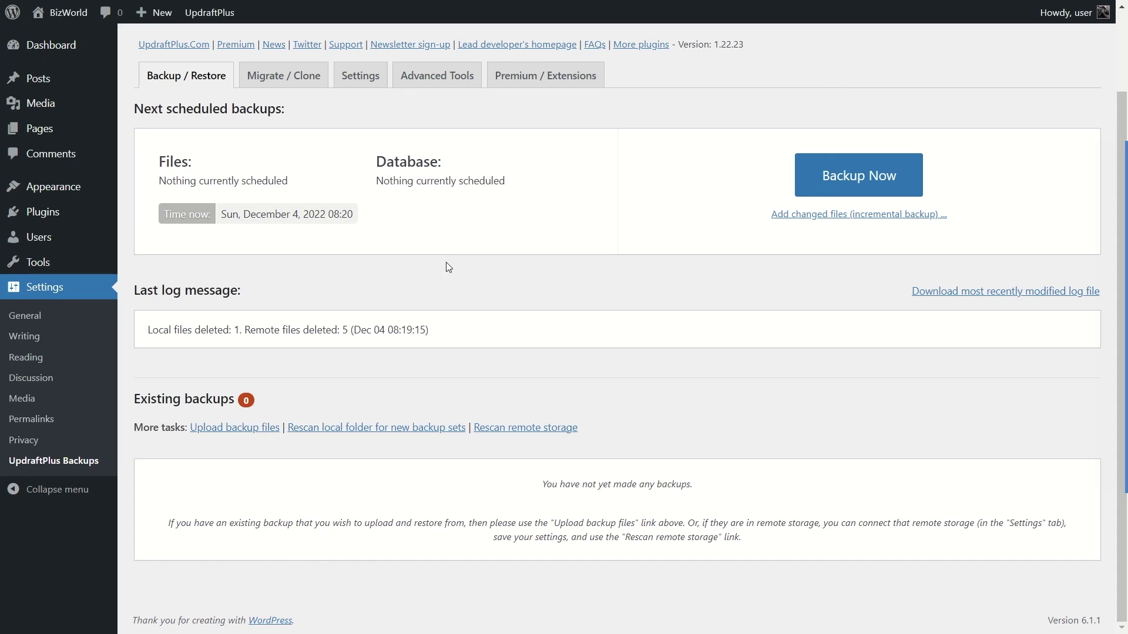
pyautogui.click(364, 73)
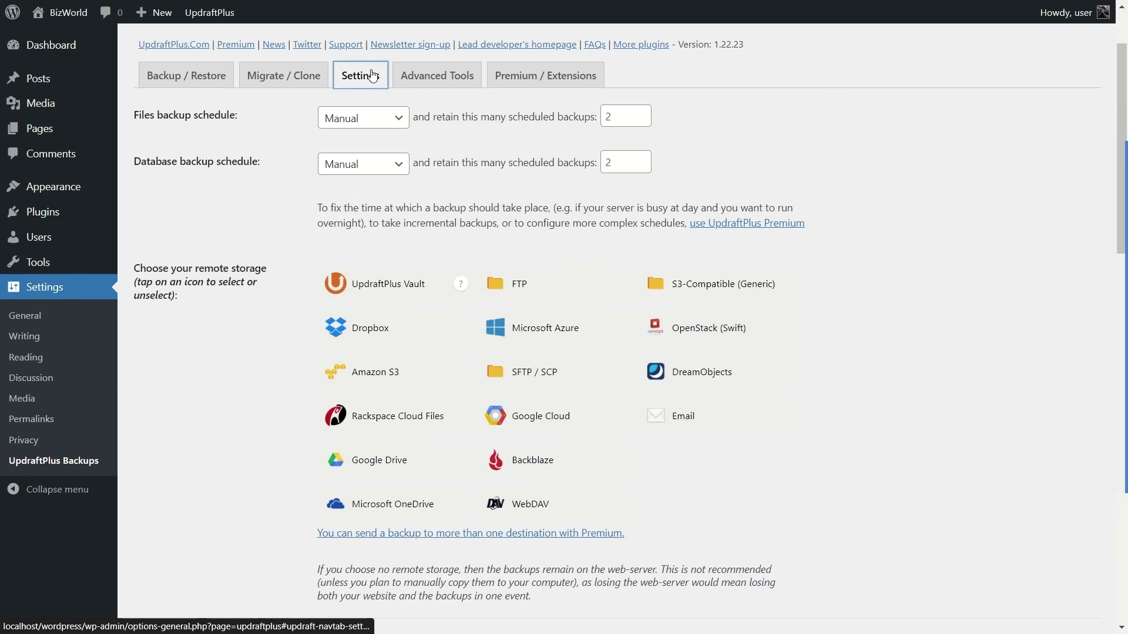
pyautogui.click(380, 465)
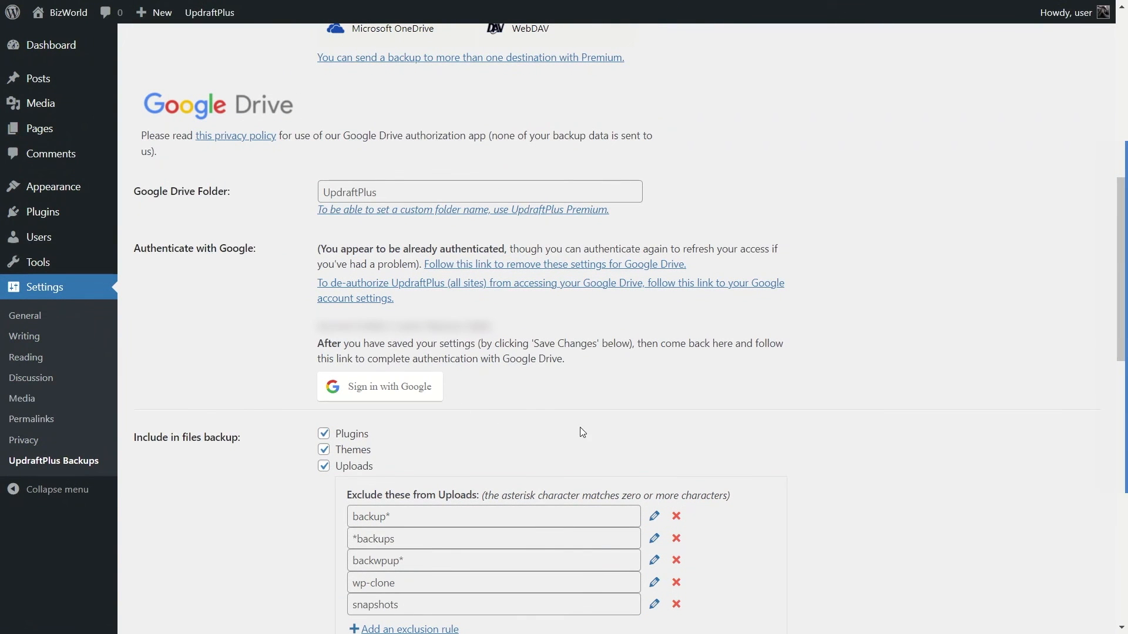
pyautogui.click(416, 387)
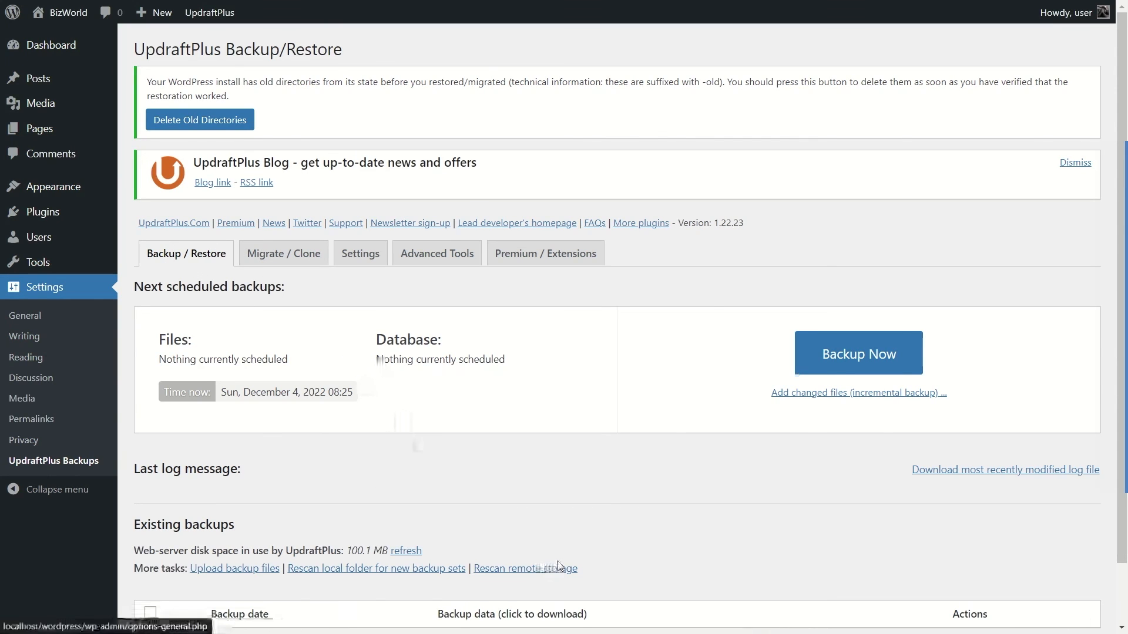
# Rescan the remote storage for existing backup sets, accepting the addition of all stored backups.
pyautogui.click(499, 570)
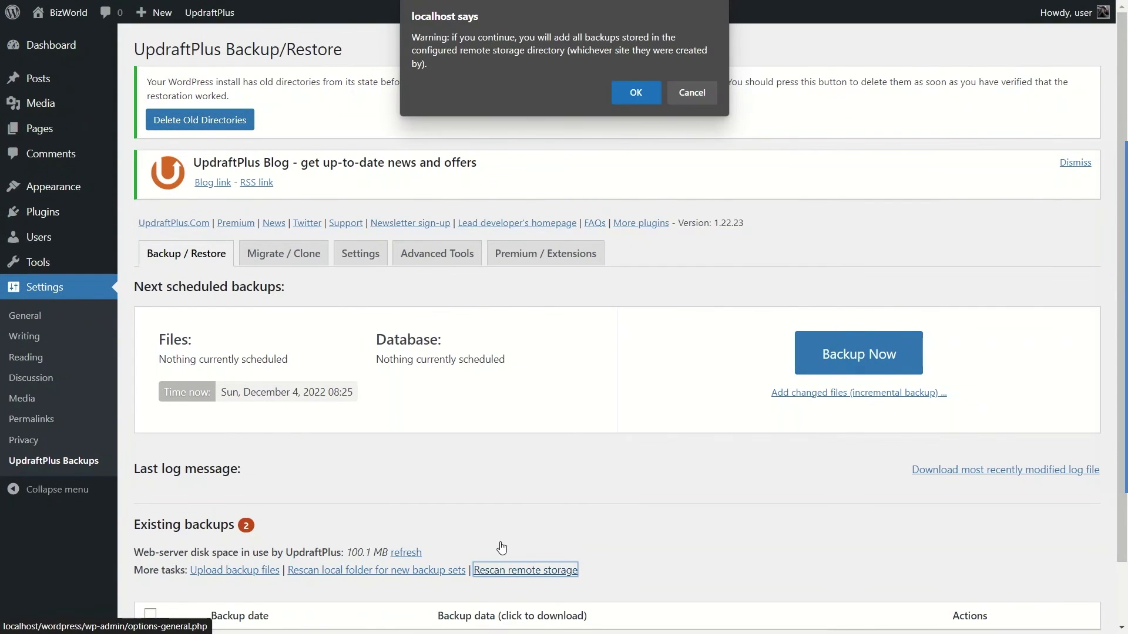
pyautogui.click(637, 101)
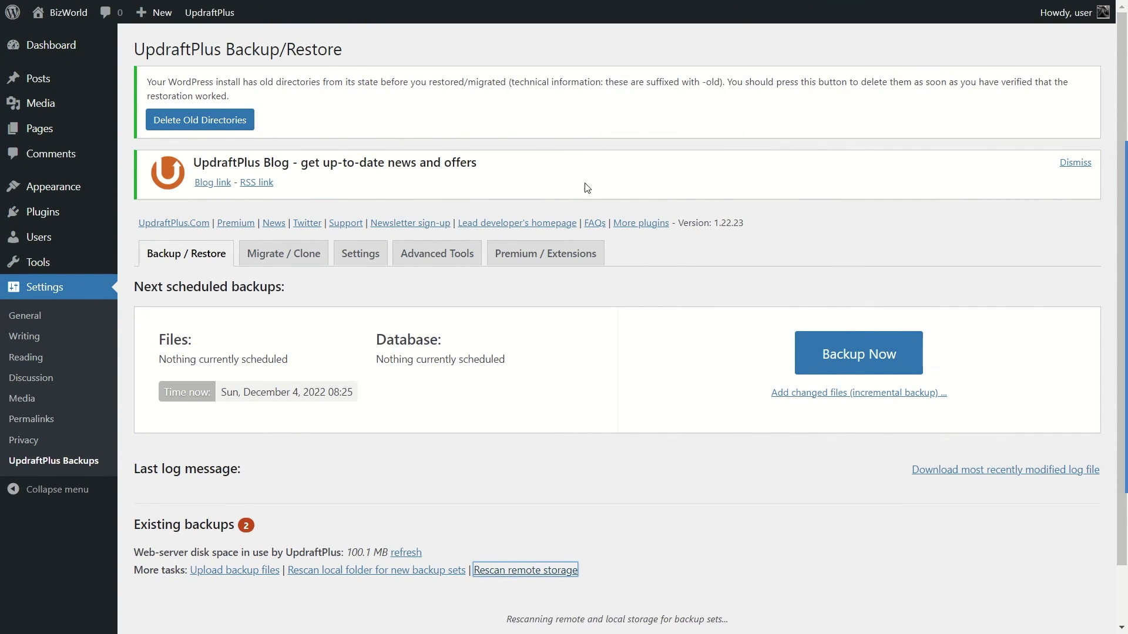
pyautogui.scroll(-3, 542, 471)
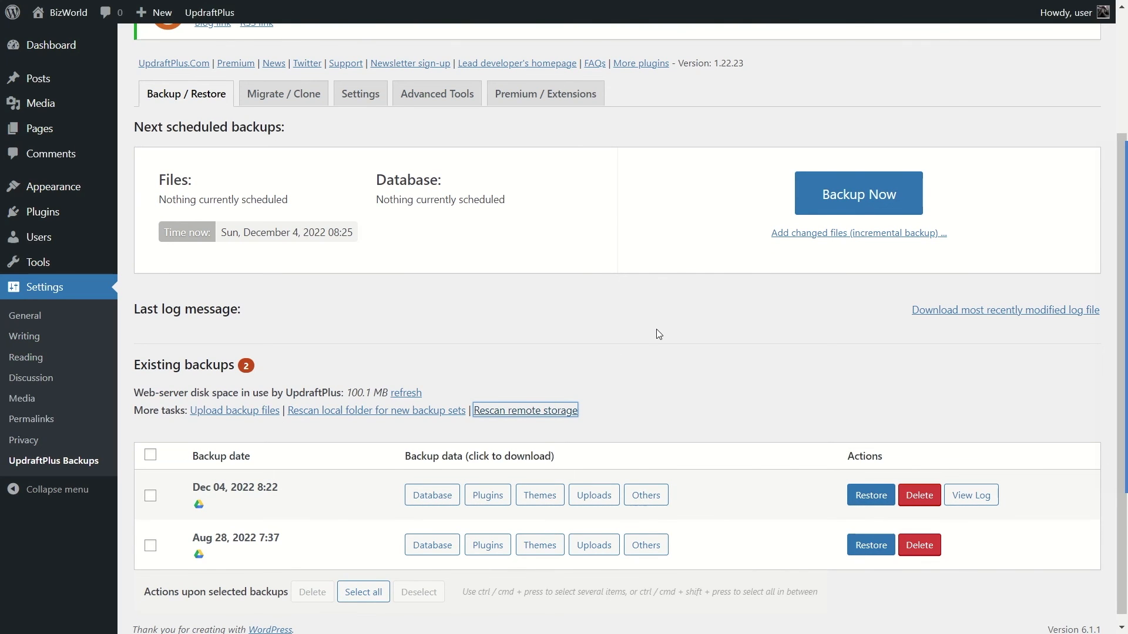
# Restore the Dec 04, 2022 8:22 backup with Plugins, Themes, Uploads, Others and Database, and return to the UpdraftPlus configuration.
pyautogui.click(858, 499)
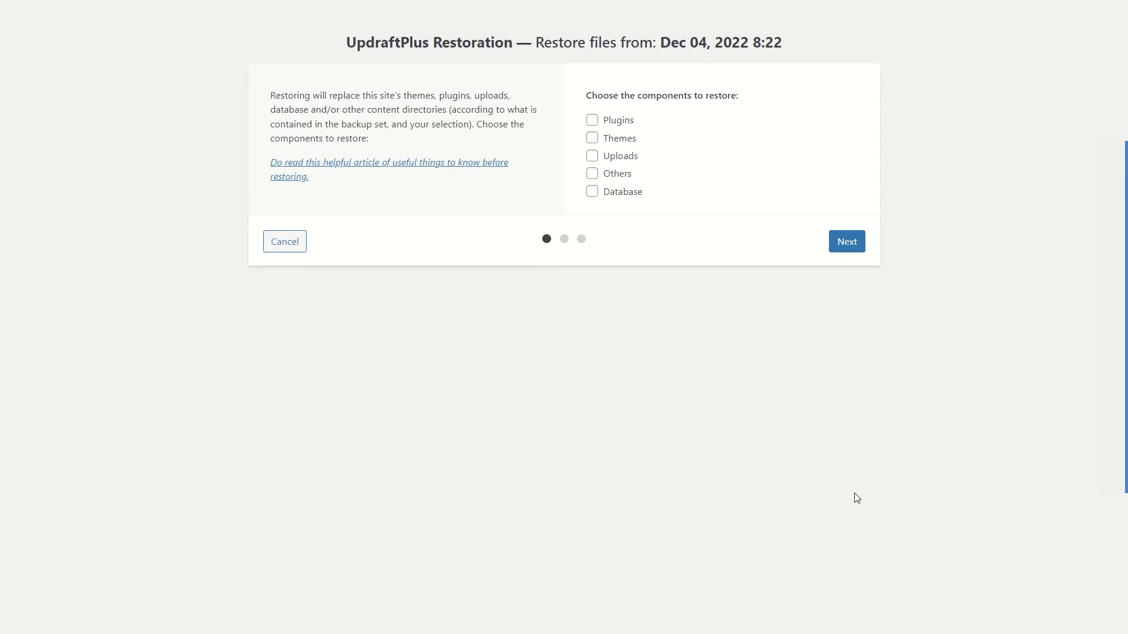
pyautogui.click(592, 120)
pyautogui.click(592, 137)
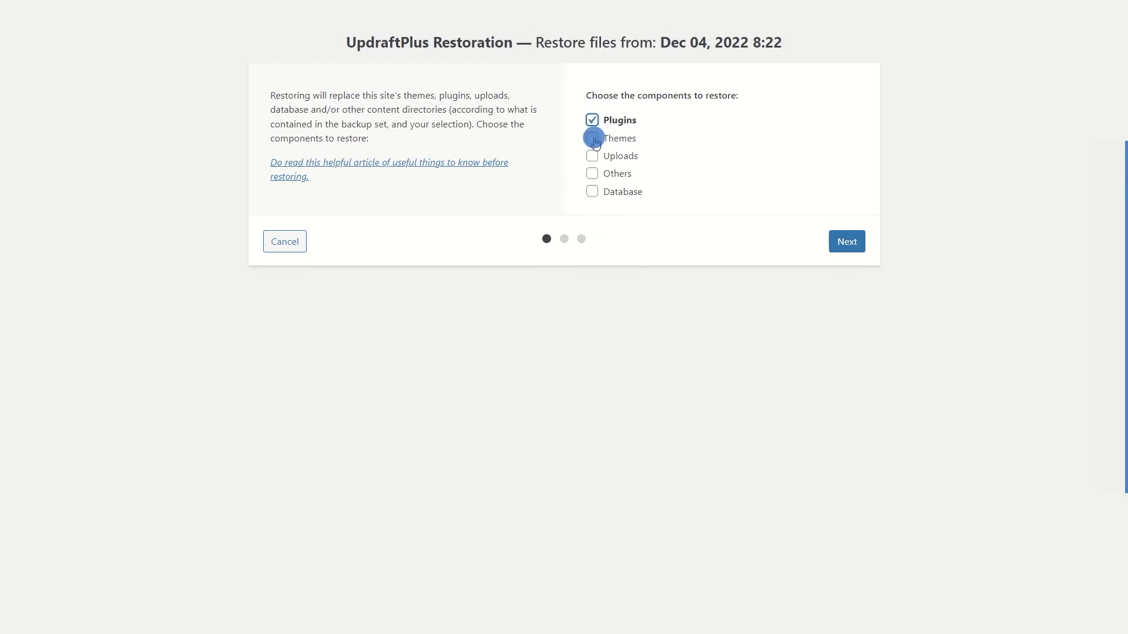
pyautogui.click(592, 155)
pyautogui.click(592, 174)
pyautogui.click(592, 192)
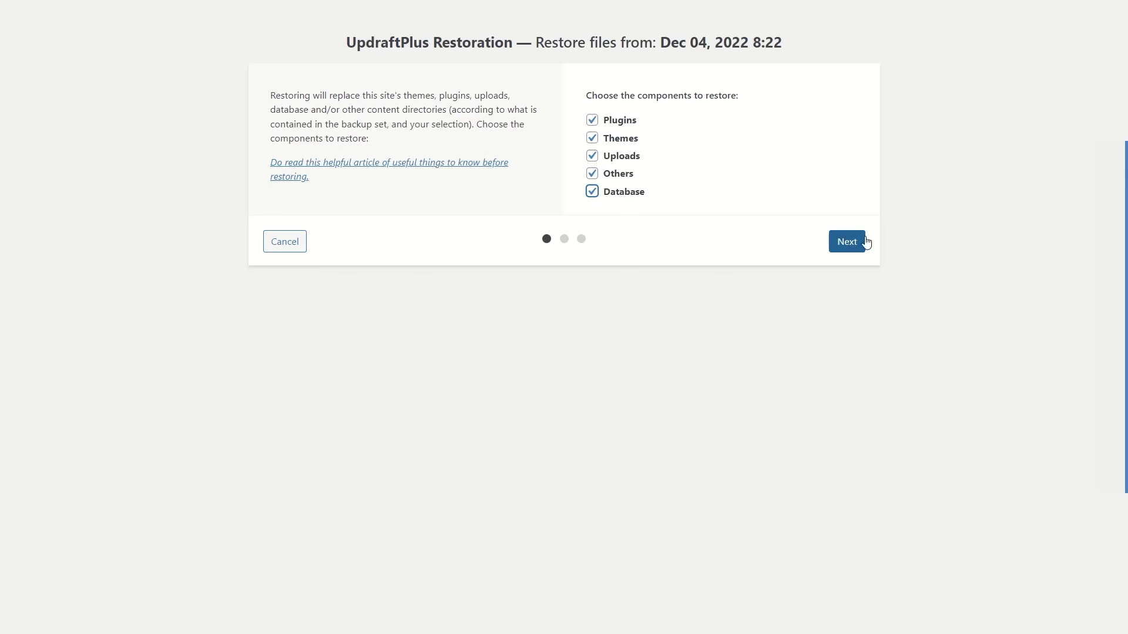
pyautogui.click(847, 242)
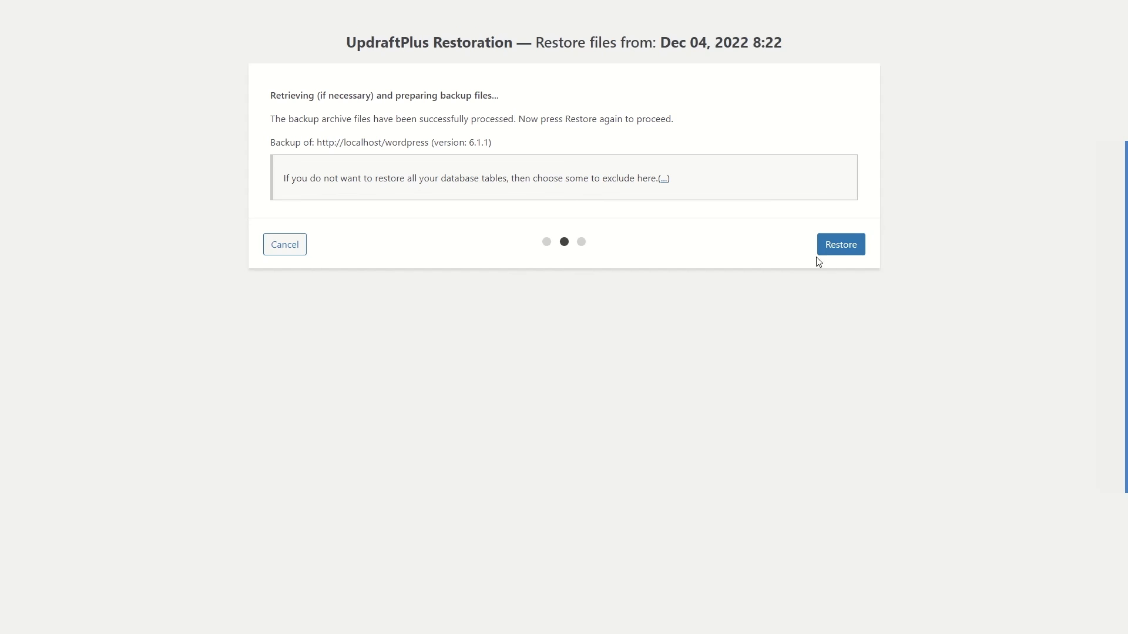
pyautogui.click(844, 252)
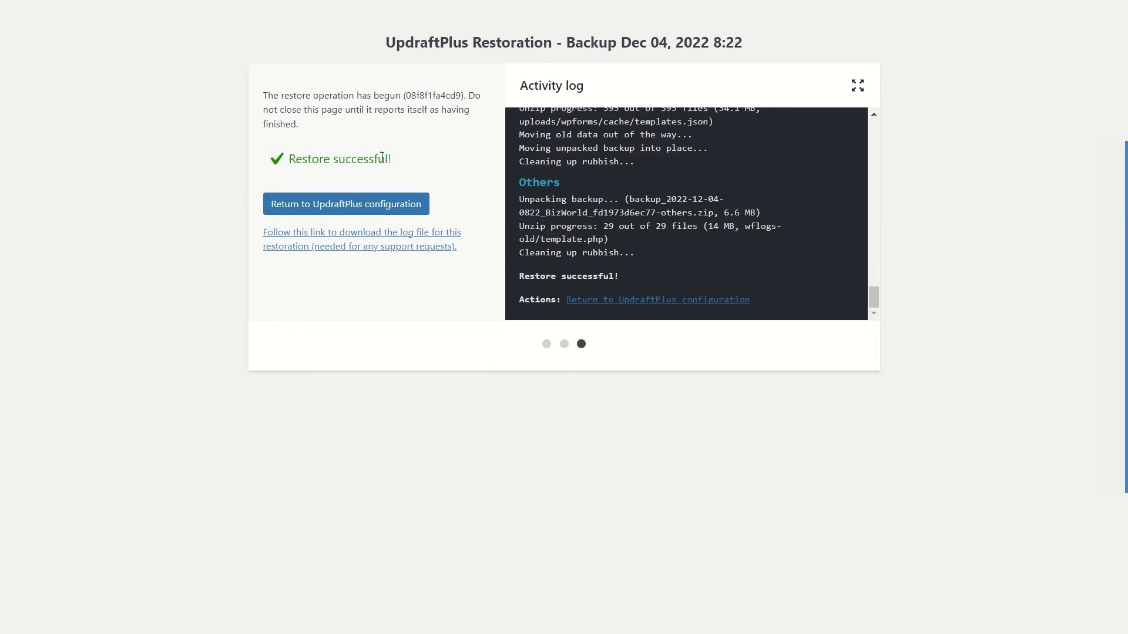
pyautogui.click(305, 211)
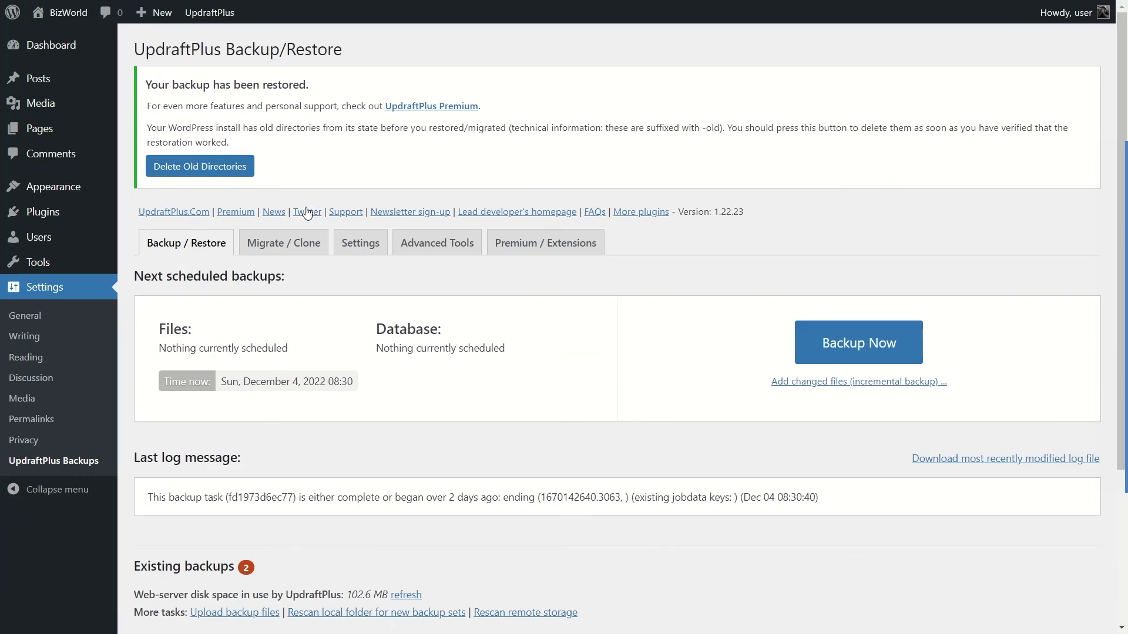
# Visit the BizWorld site and examine the sections of its restored home page.
pyautogui.moveTo(51, 16)
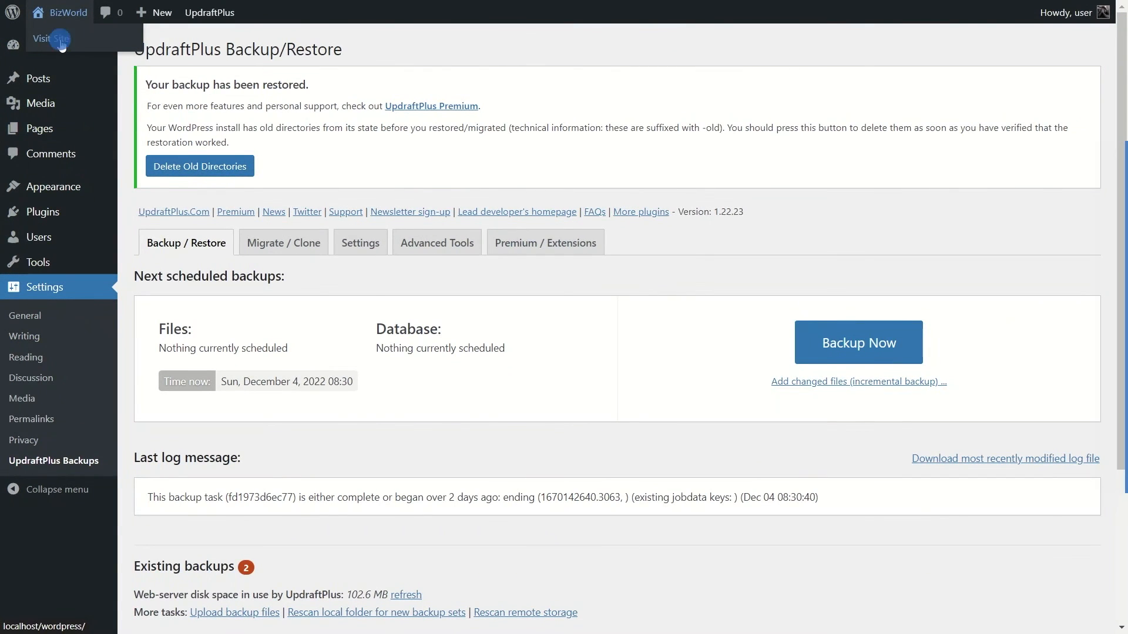
pyautogui.click(61, 45)
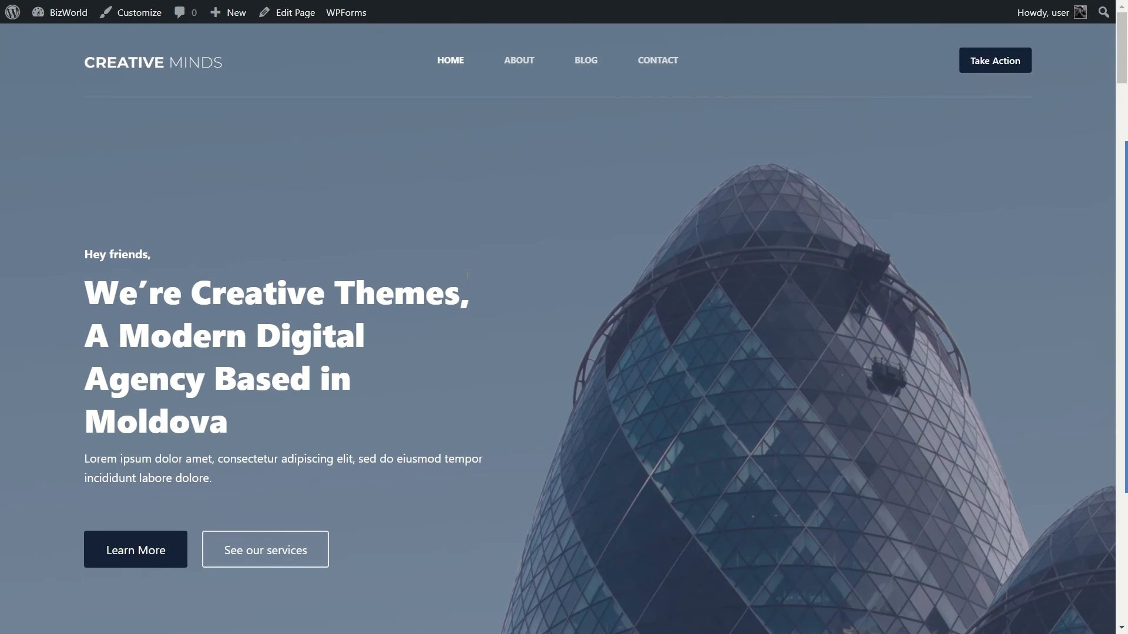
pyautogui.scroll(-10, 467, 276)
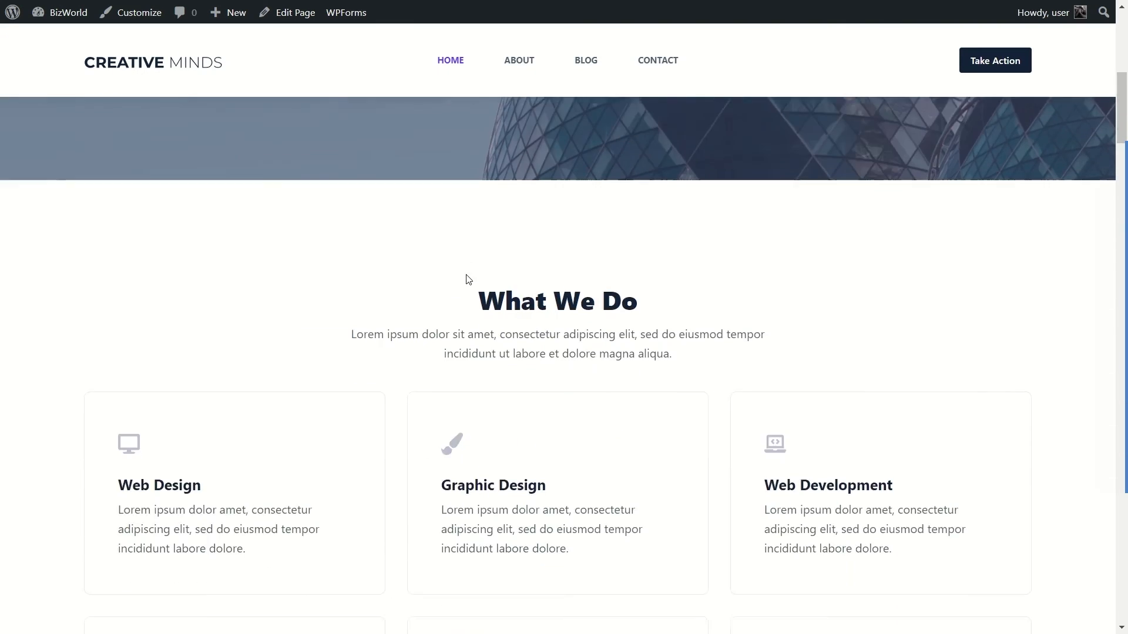
pyautogui.scroll(-10, 467, 278)
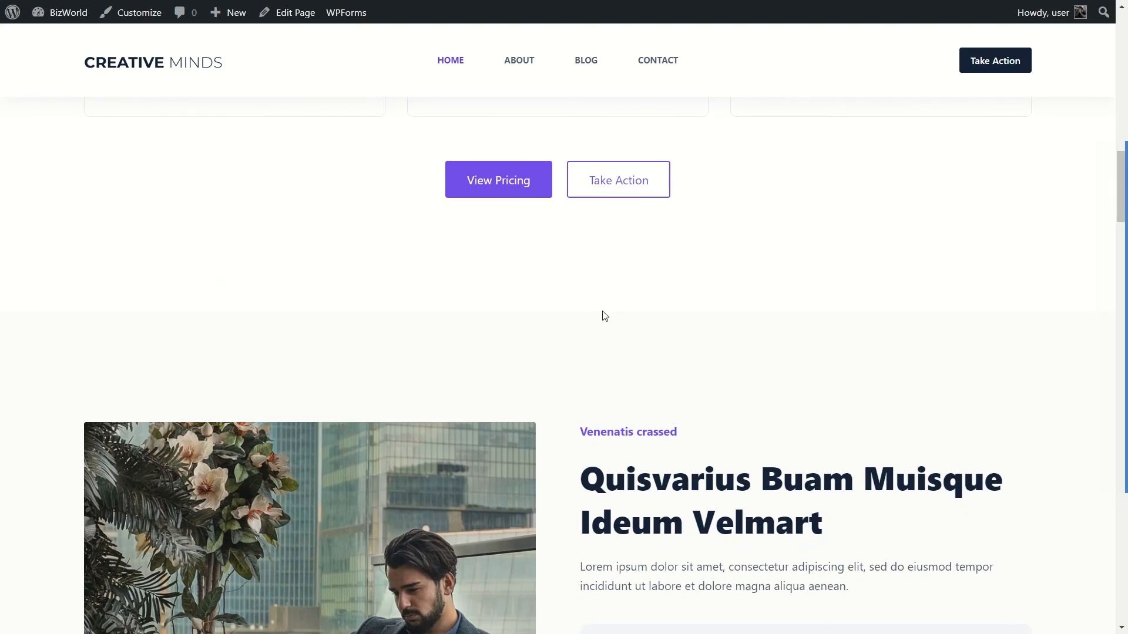
pyautogui.scroll(-10, 487, 353)
pyautogui.scroll(2, 494, 387)
pyautogui.scroll(15, 492, 383)
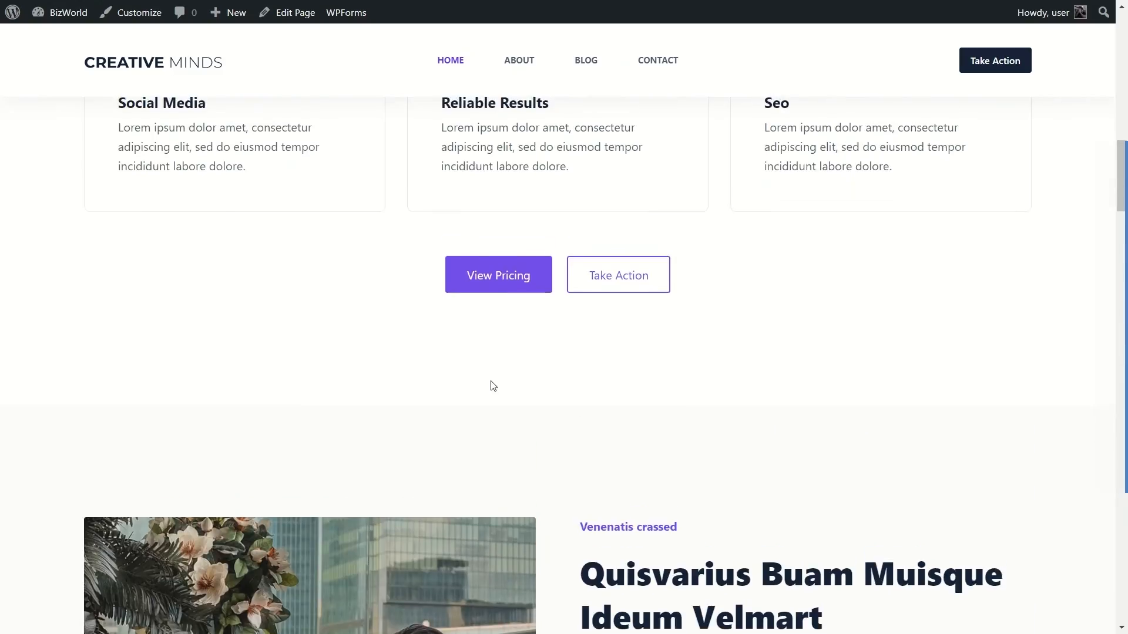
pyautogui.scroll(6, 491, 385)
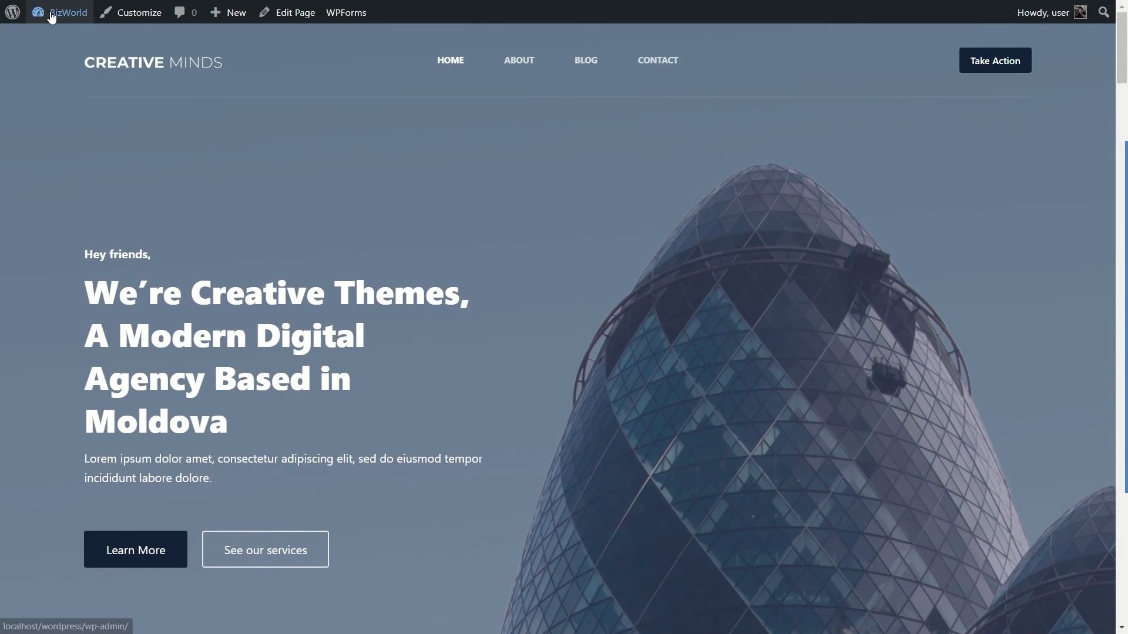
pyautogui.moveTo(56, 13)
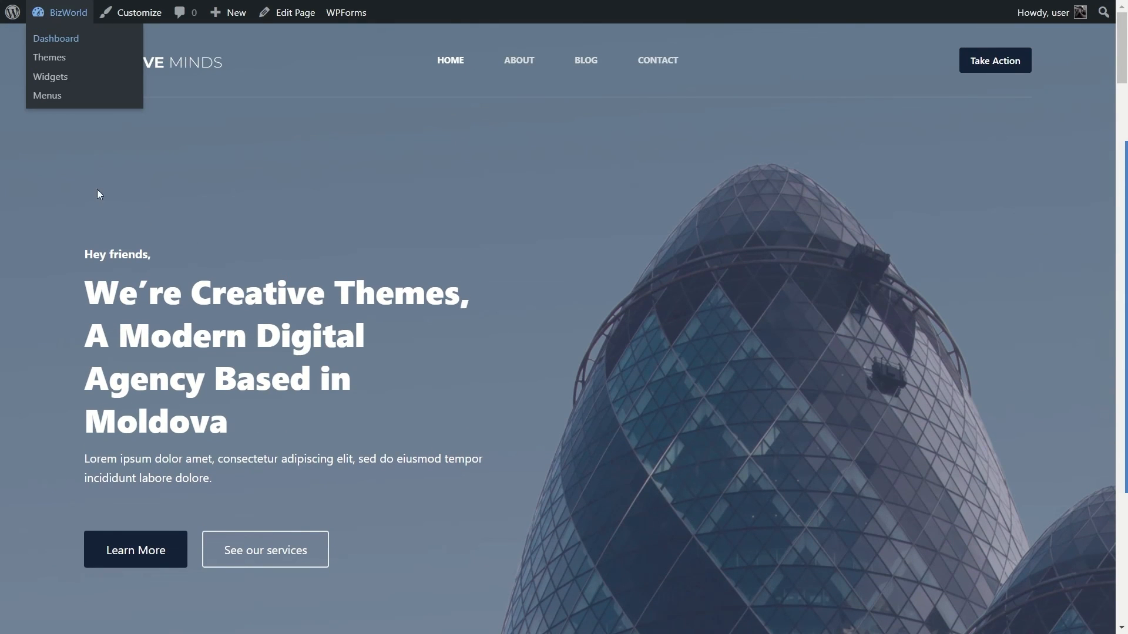